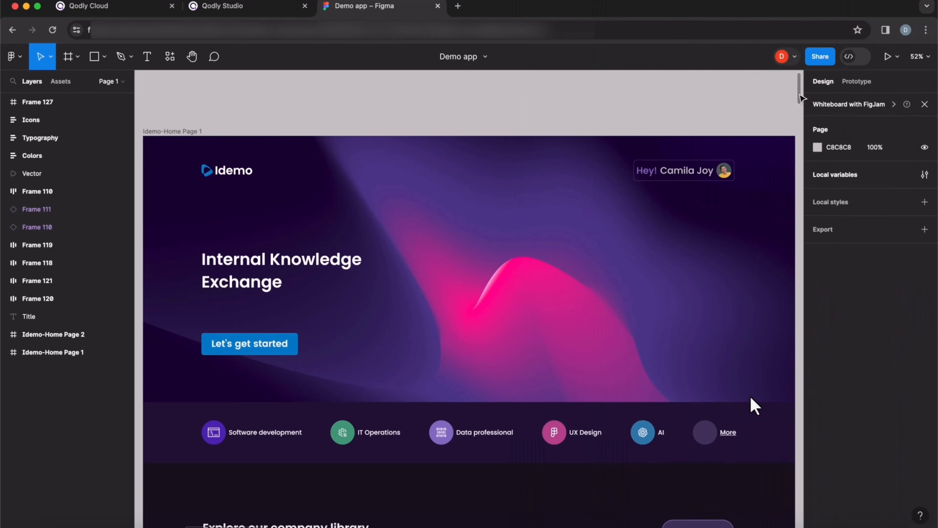
- Review the Idemo home page design from its header down to the footer
scroll(752, 398, "down", 10)
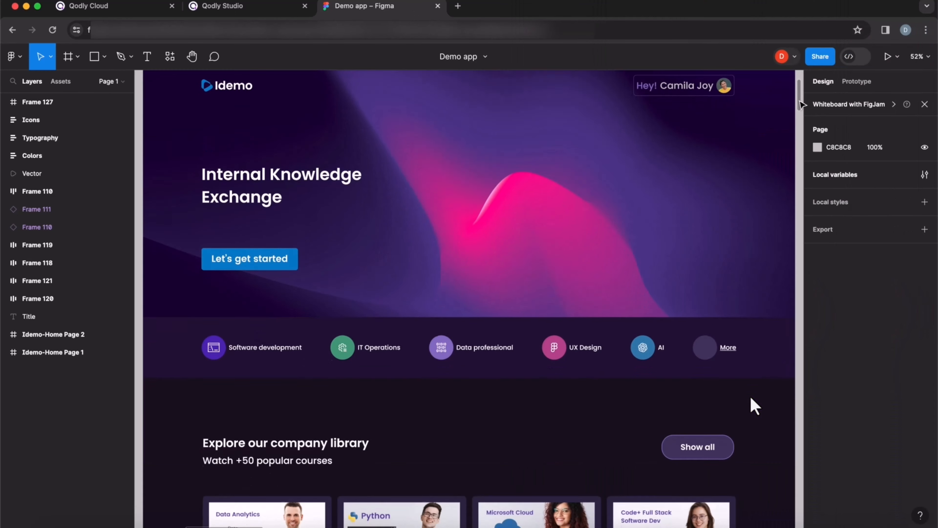
scroll(751, 397, "down", 5)
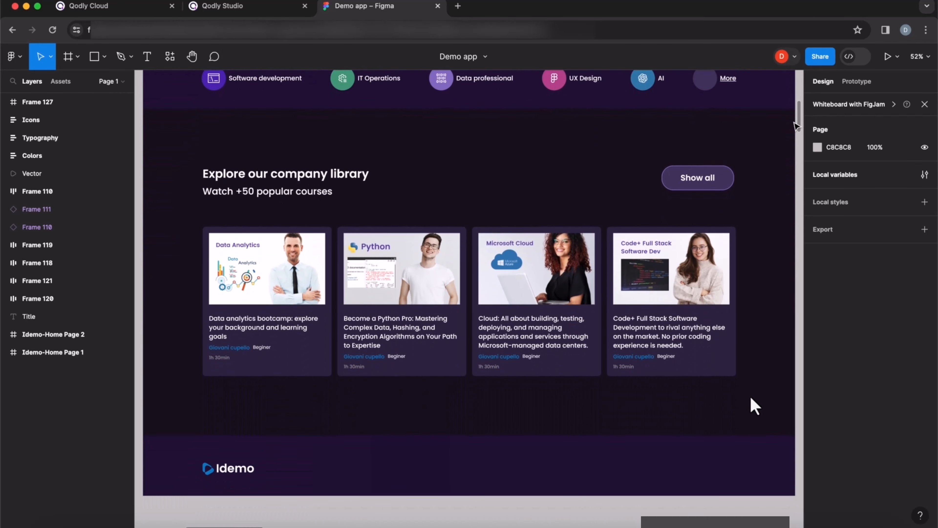
scroll(752, 398, "up", 14)
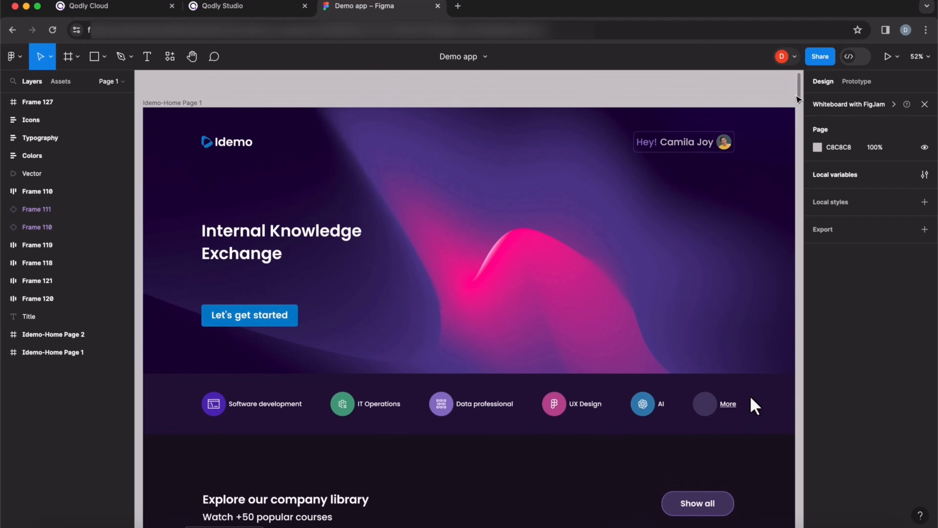
- Switch to Qodly Studio and upload all image files from the template folder into the visuals folder under Shared
left_click(276, 5)
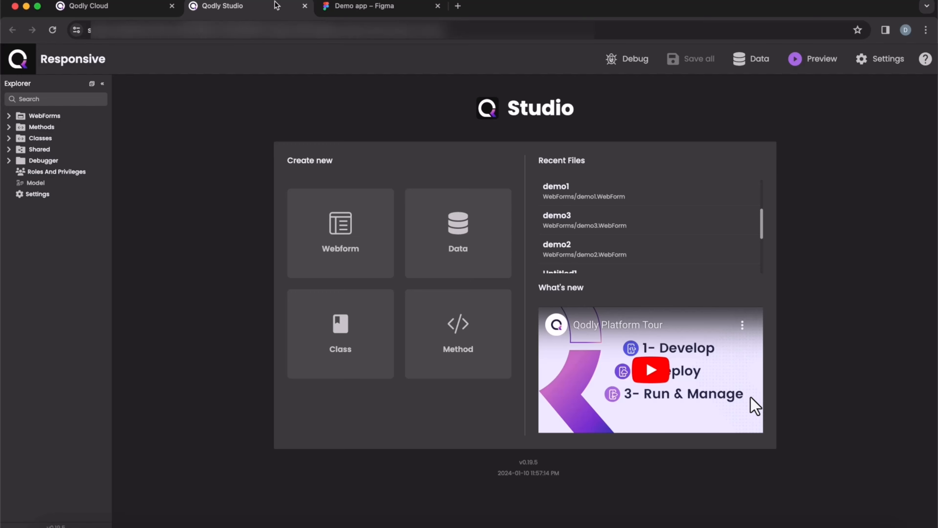
left_click(9, 149)
left_click(49, 183)
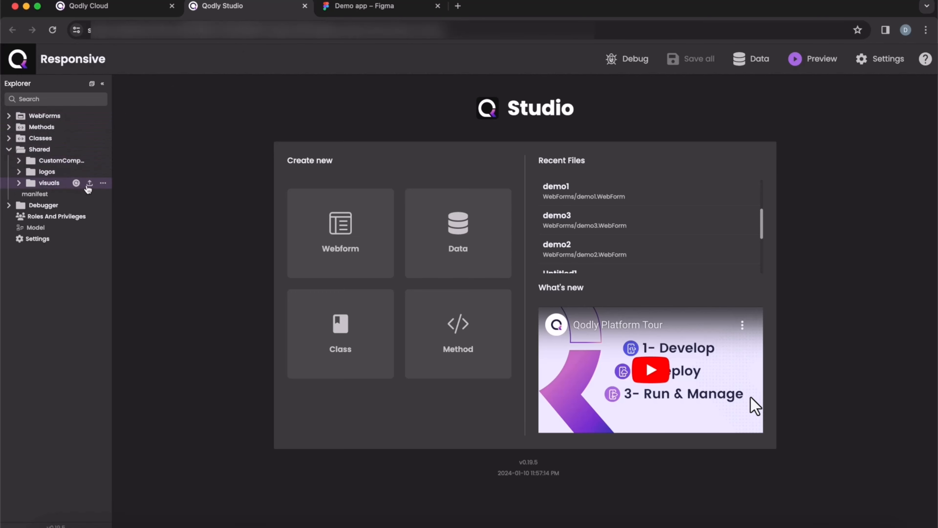
left_click(89, 184)
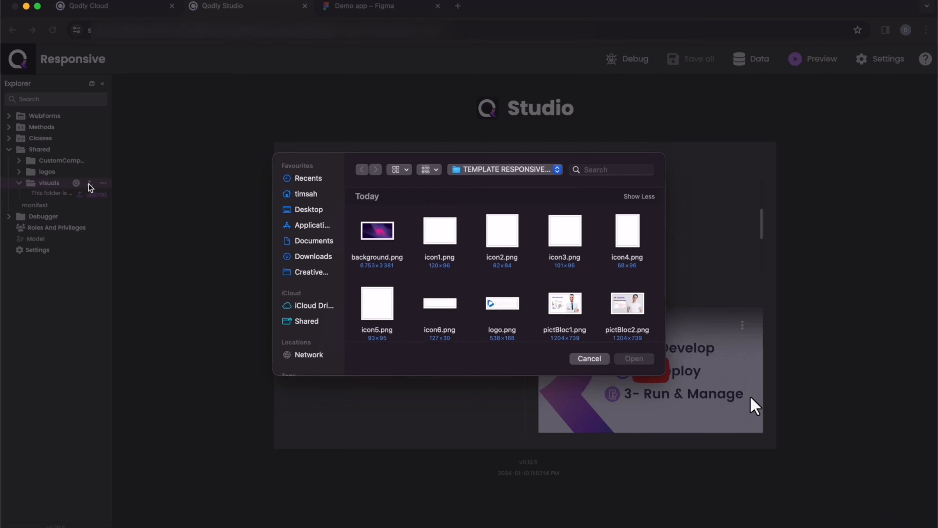
key("super+a")
key("Return")
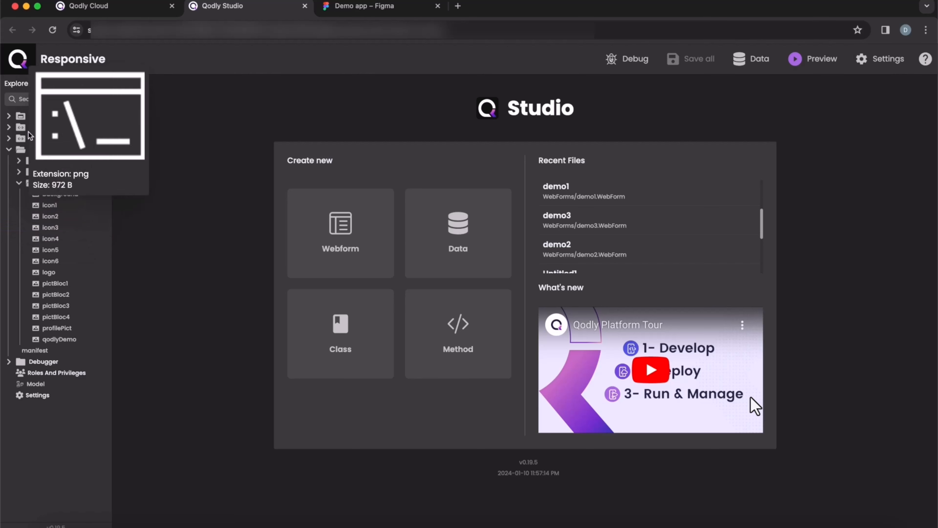
- Create a new webform named "responsive"
left_click(9, 116)
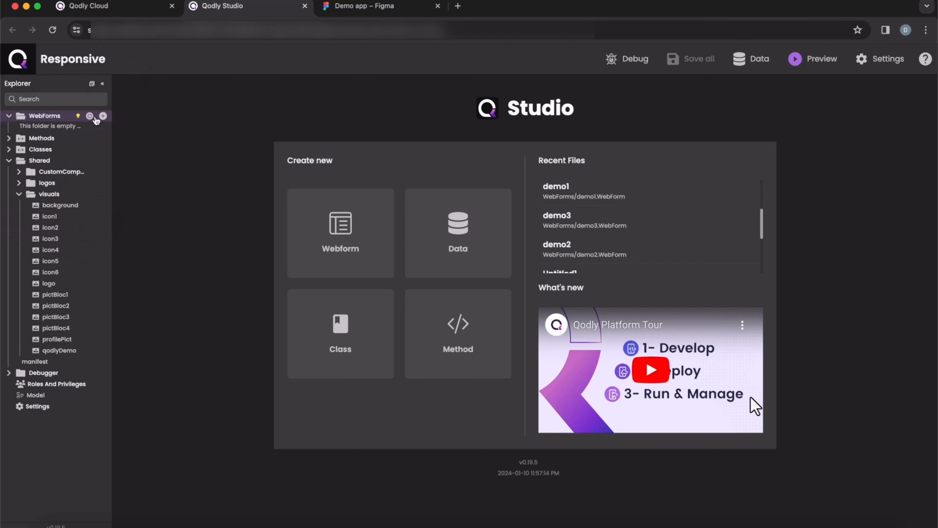
left_click(103, 115)
type("r")
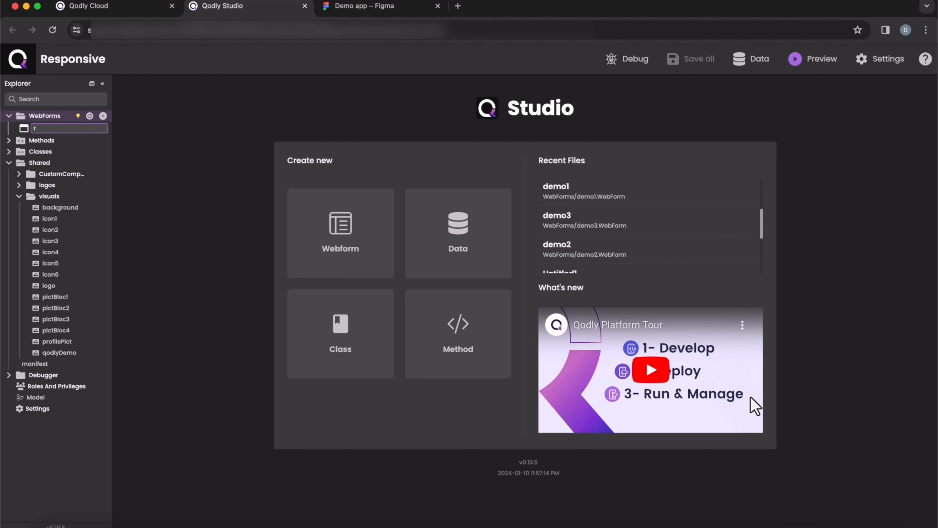
type("esponsive")
key("Return")
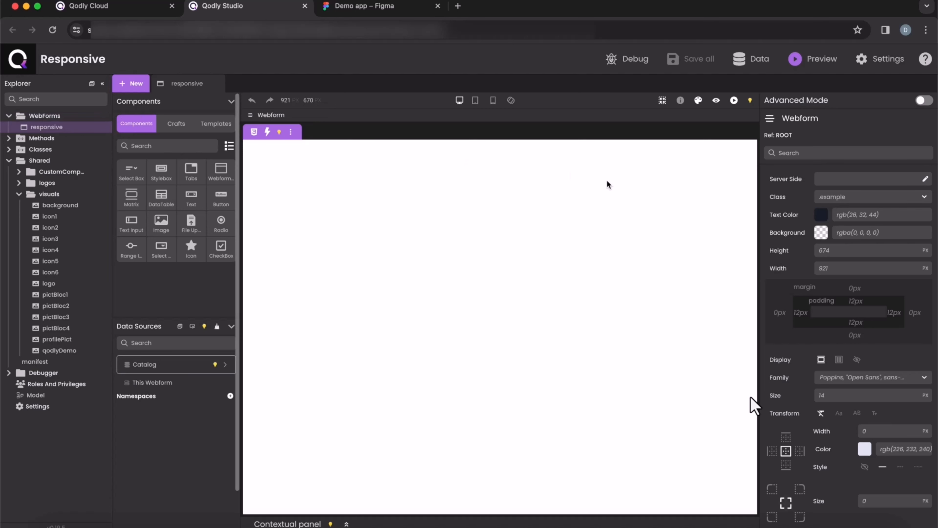
- Set the webform's text color to white and its padding to 0 px on all sides
left_click(819, 215)
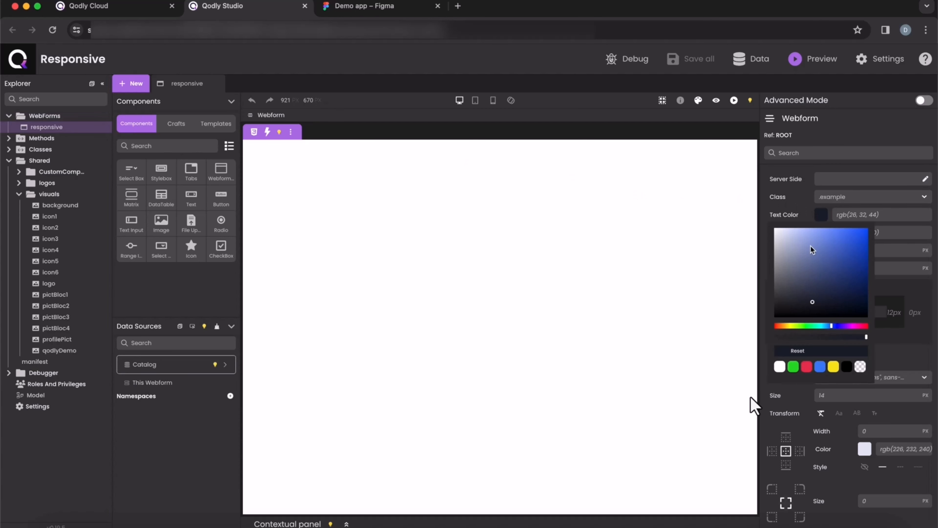
left_click(780, 367)
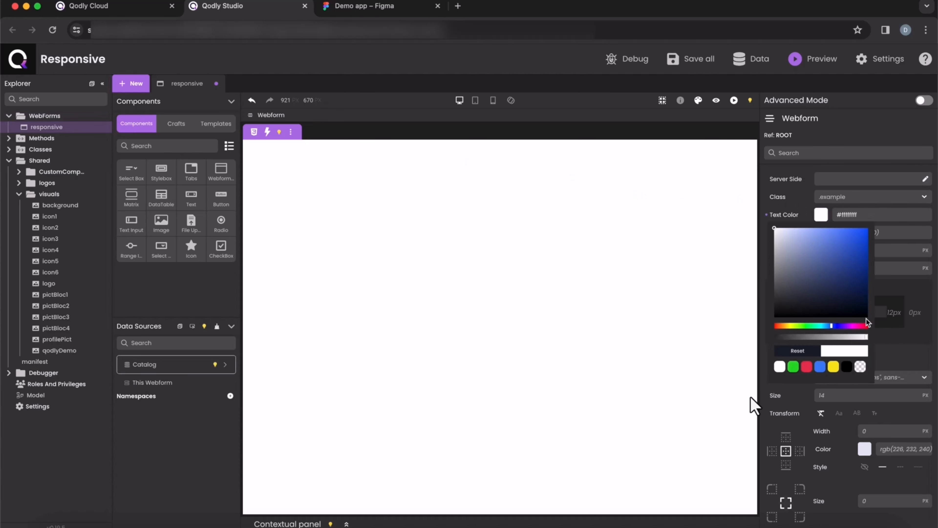
left_click(894, 315)
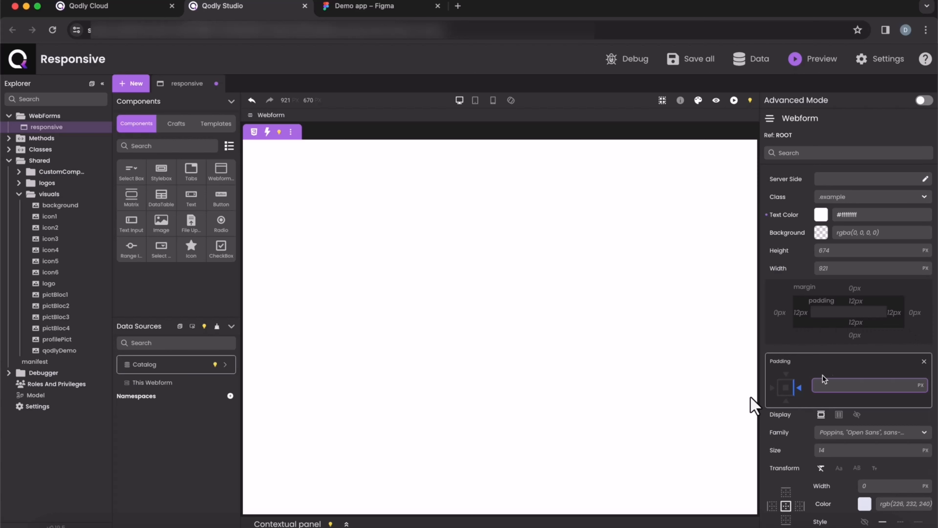
left_click(786, 388)
type("0")
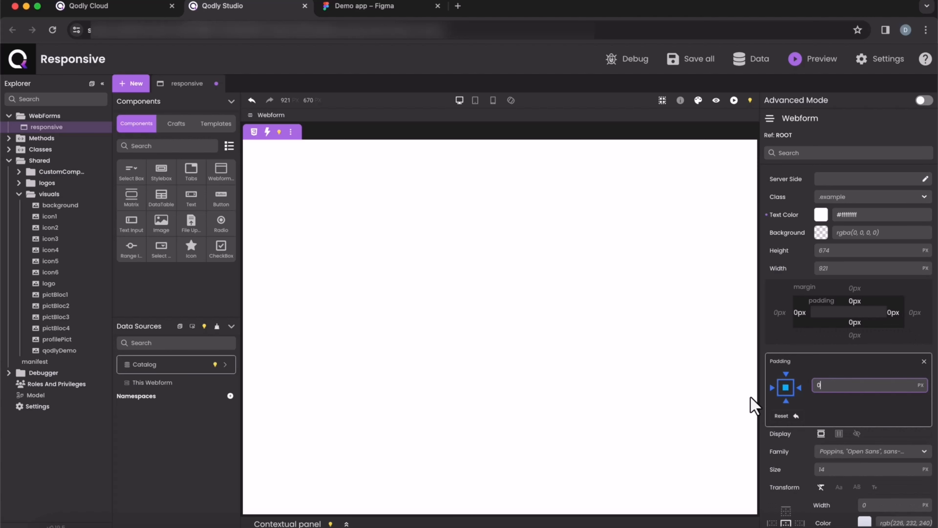
- Enable Advanced Mode and set the webform's width to 100%
left_click(923, 100)
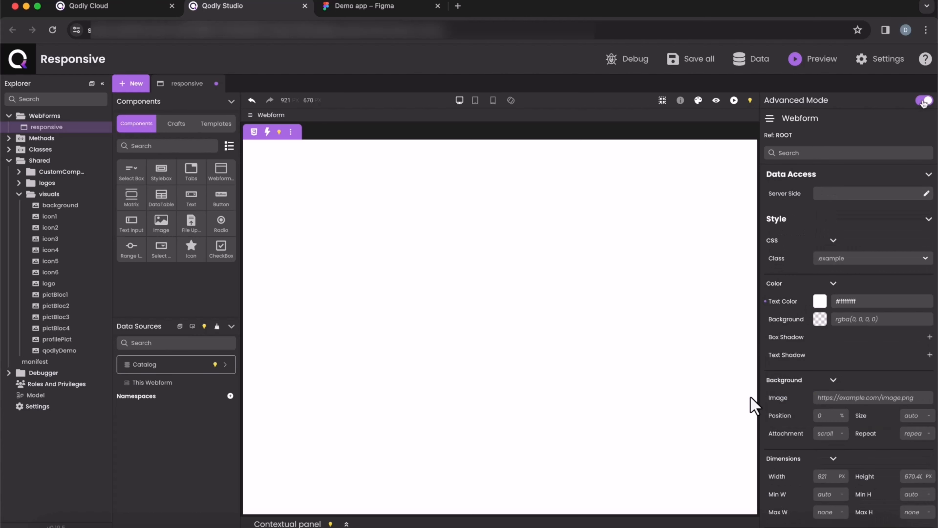
scroll(848, 364, "down", 3)
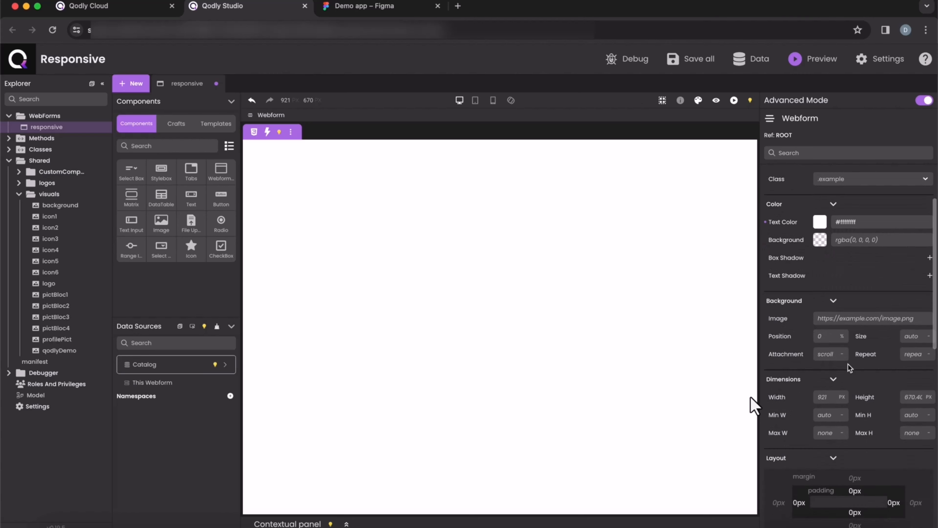
left_click(820, 396)
type("100%")
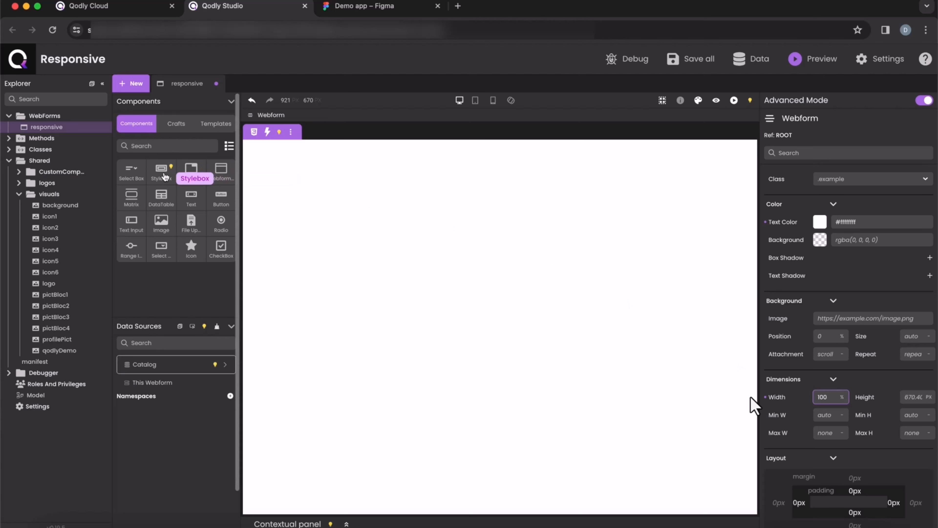
- Add a Stylebox to the webform and rename it "headerContainer" in the outline
left_click_drag(166, 176, 358, 197)
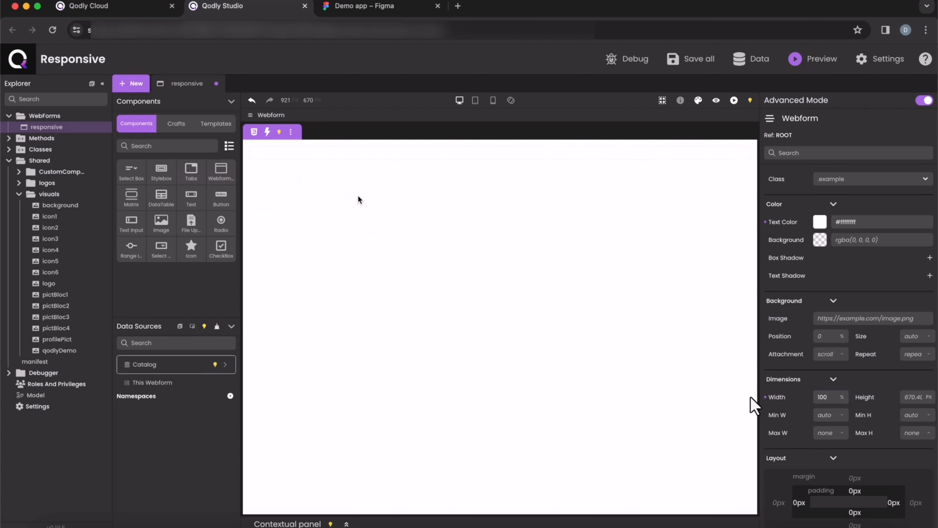
left_click(327, 155)
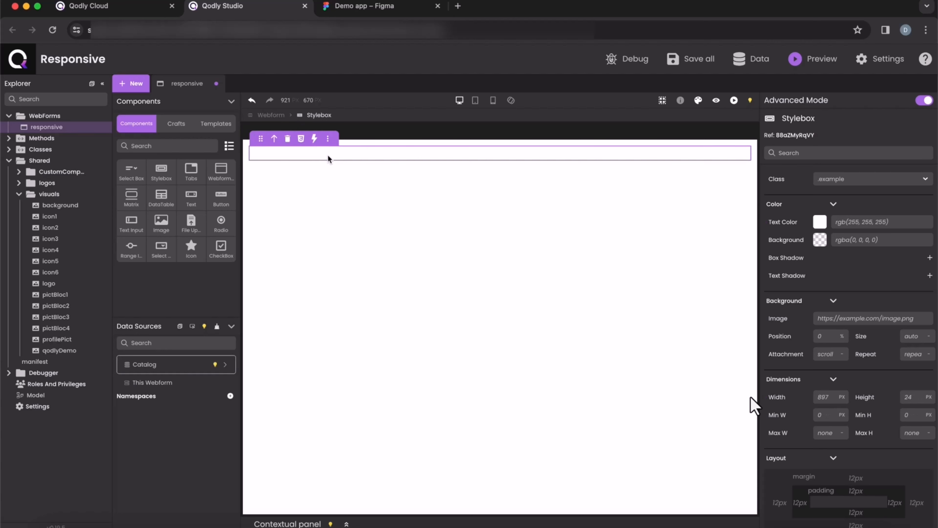
left_click(232, 328)
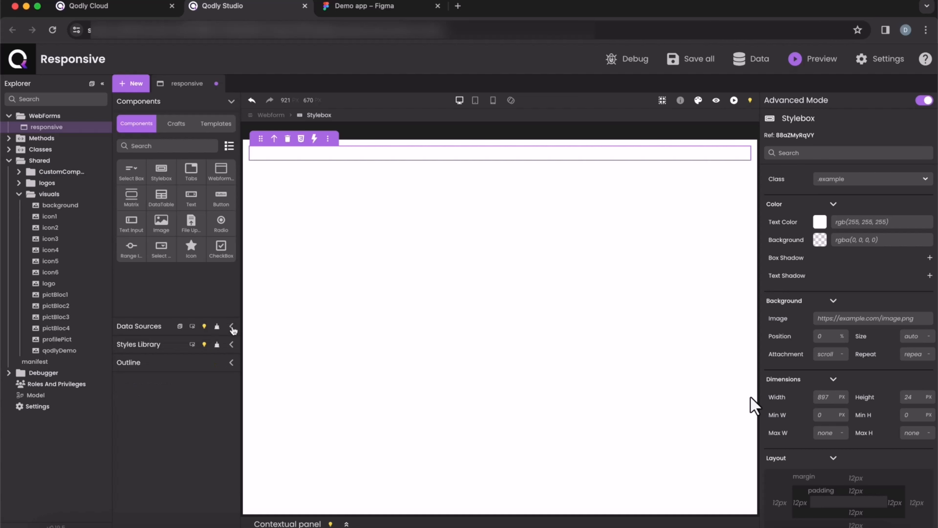
left_click(232, 362)
left_click(118, 379)
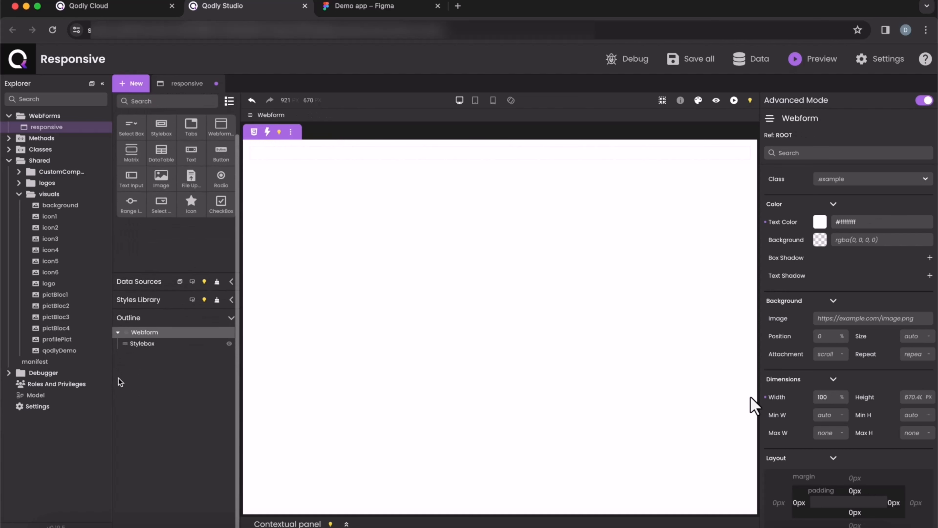
double_click(151, 343)
type("headerContainer")
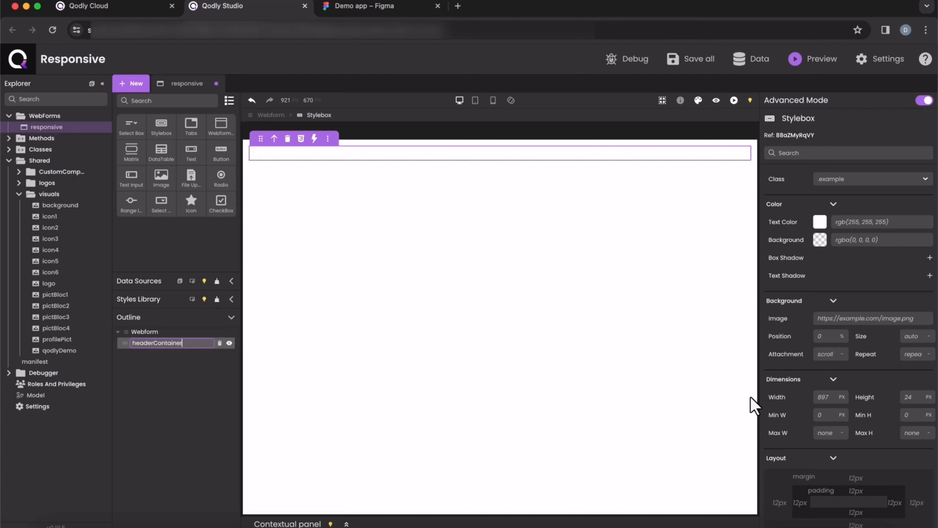
key("Return")
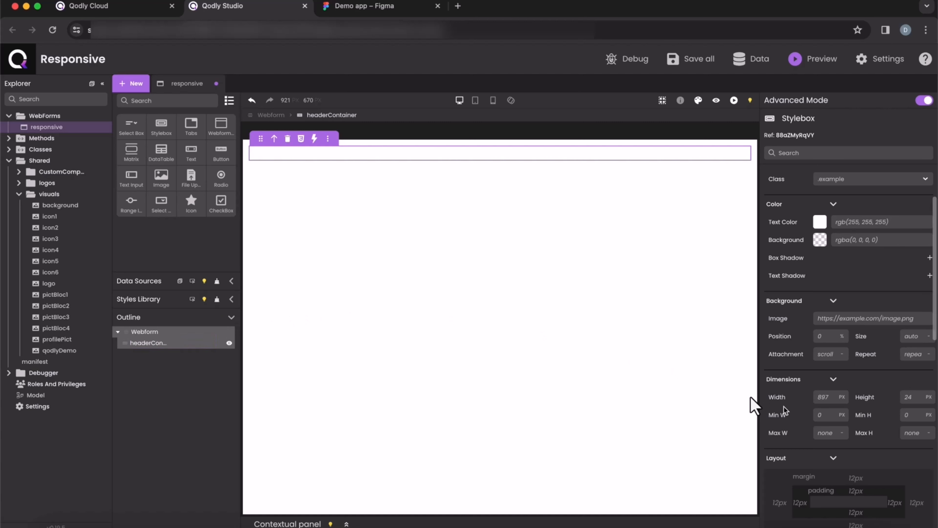
- Set headerContainer's width to 100% and its minimum width to 390 px
left_click(822, 396)
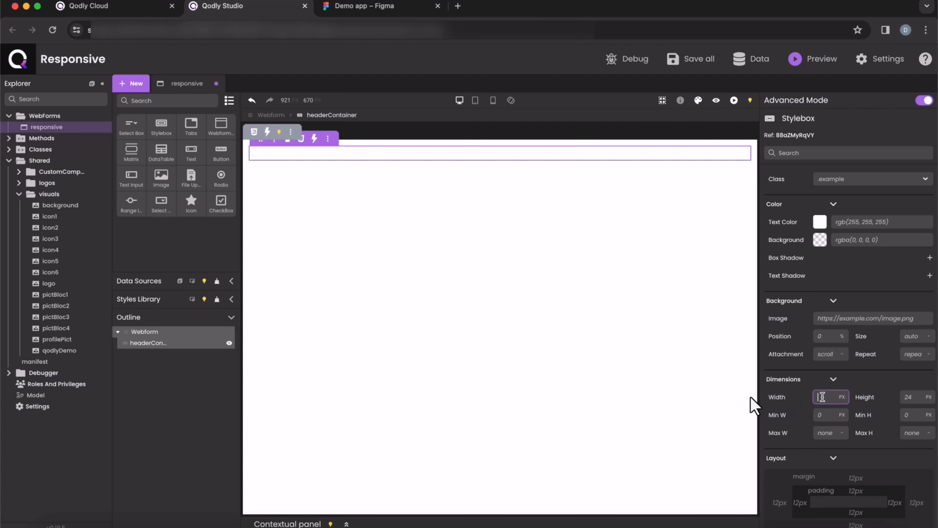
type("100%")
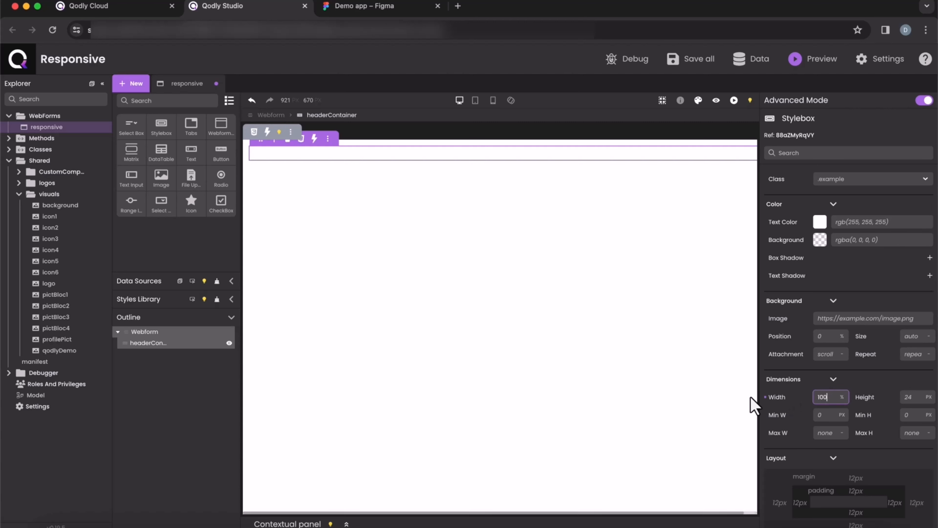
left_click(828, 414)
type("390")
- Set headerContainer's margin to 0 px on all sides
scroll(857, 419, "down", 3)
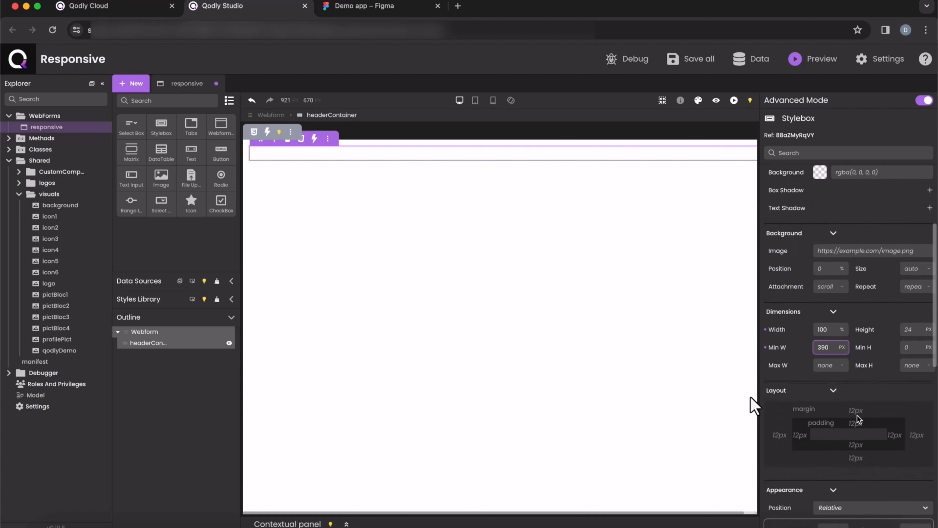
left_click(780, 427)
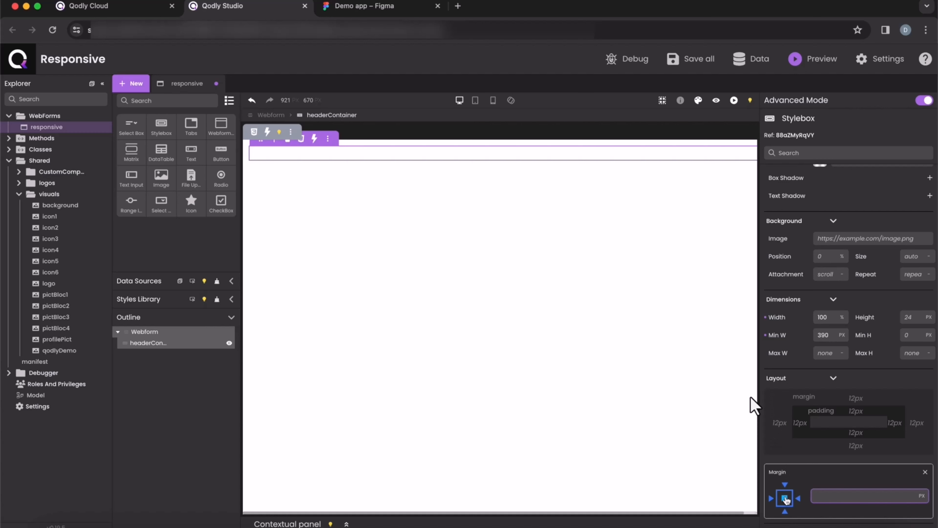
type("0")
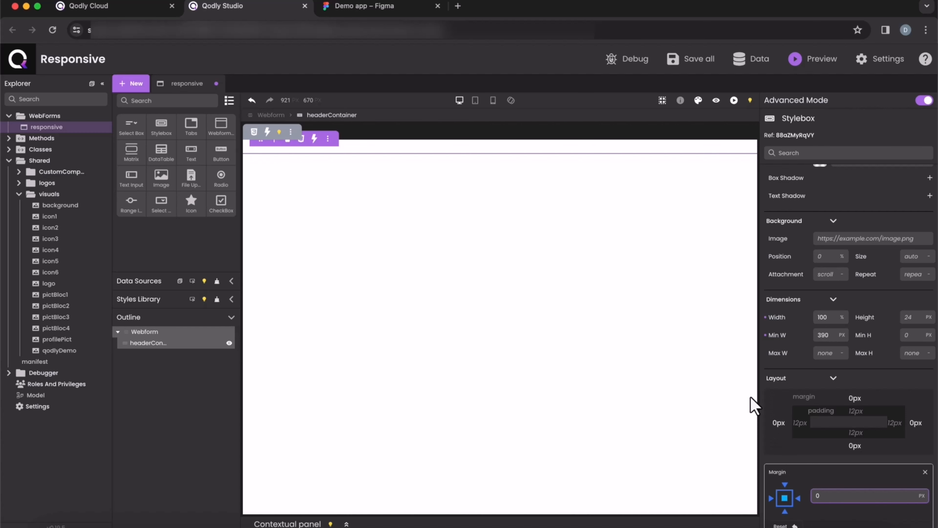
- Make headerContainer a flex container in Column direction with both Justify and Align set to center
scroll(872, 479, "down", 4)
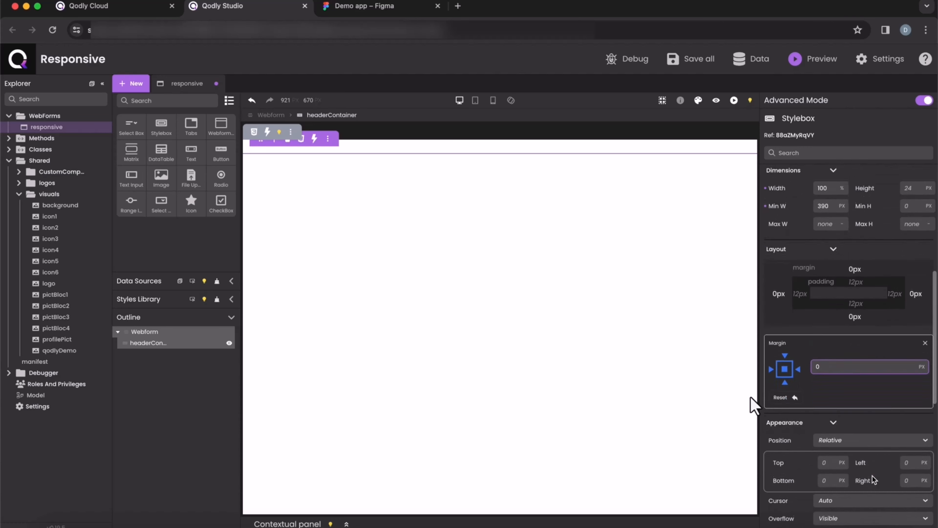
scroll(872, 480, "down", 4)
left_click(838, 416)
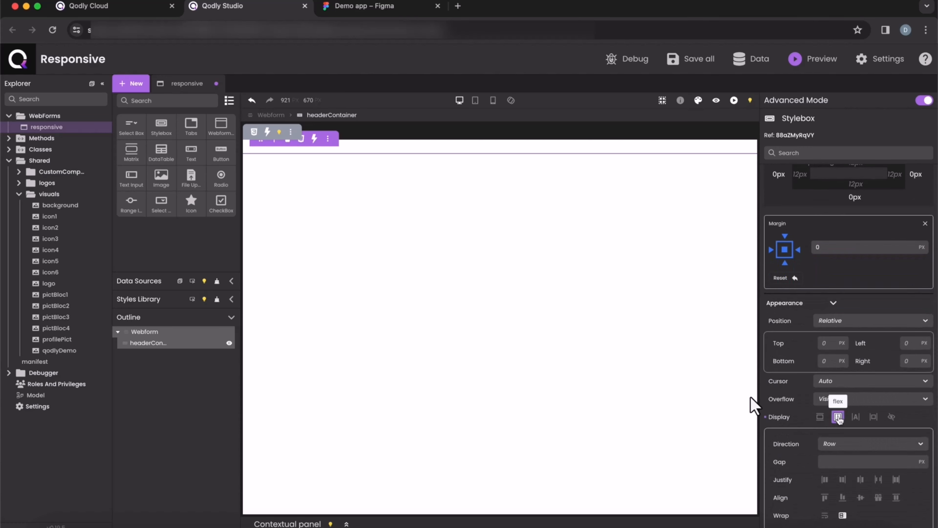
scroll(838, 417, "down", 1)
left_click(846, 410)
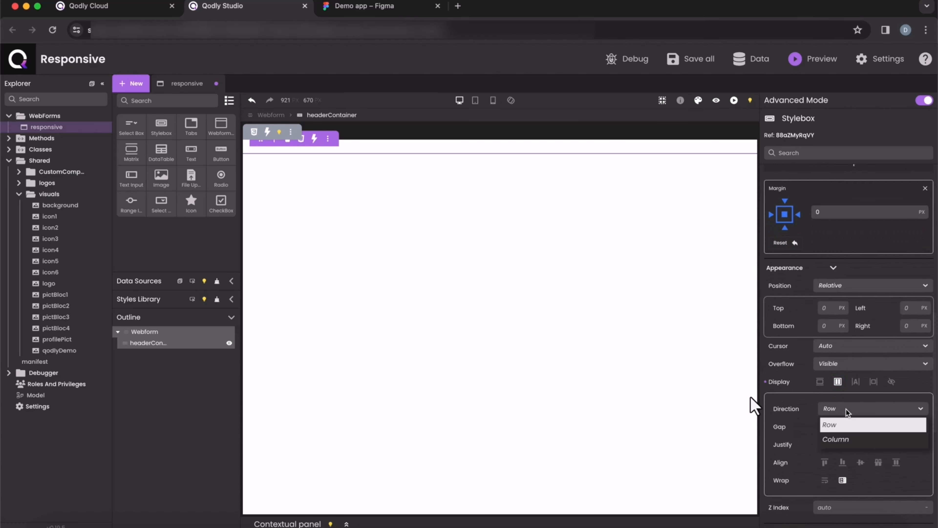
left_click(845, 439)
scroll(846, 438, "down", 2)
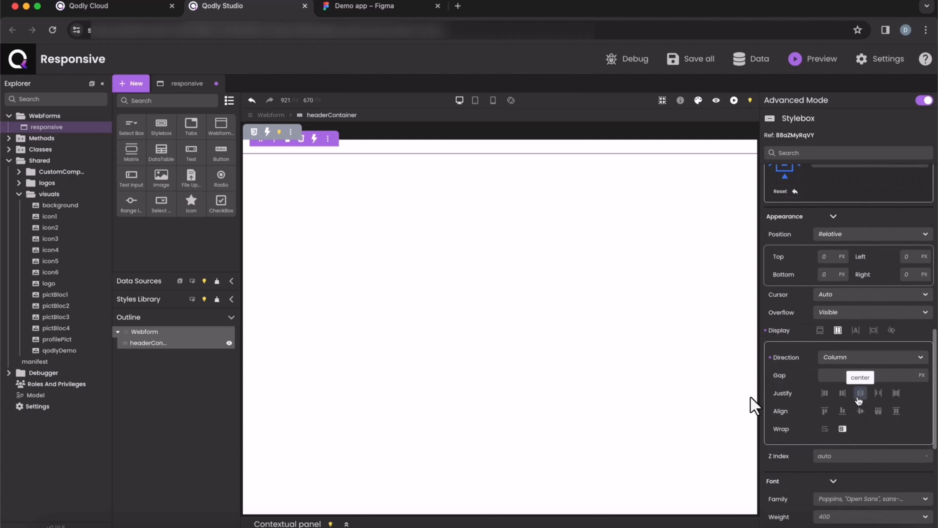
left_click(860, 393)
left_click(860, 411)
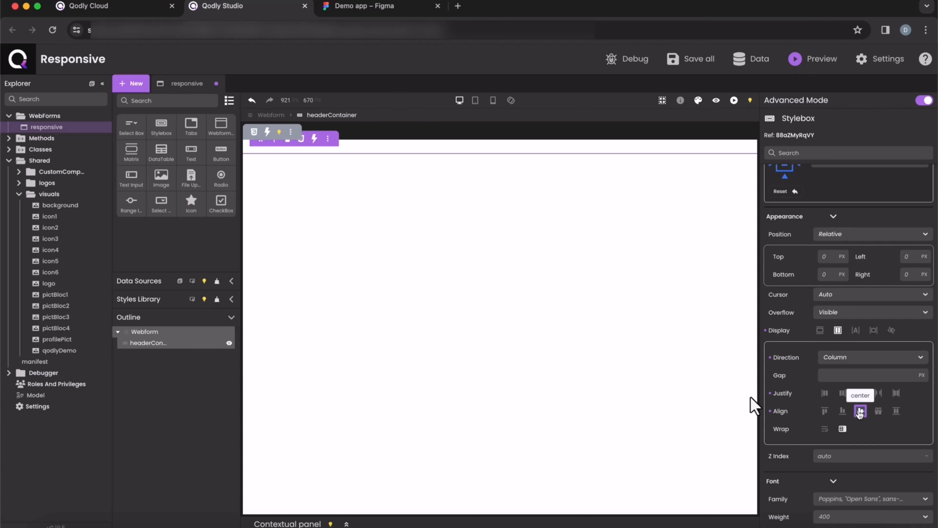
- Set headerContainer's background image to /$Shared/visuals/background.png
scroll(849, 407, "up", 10)
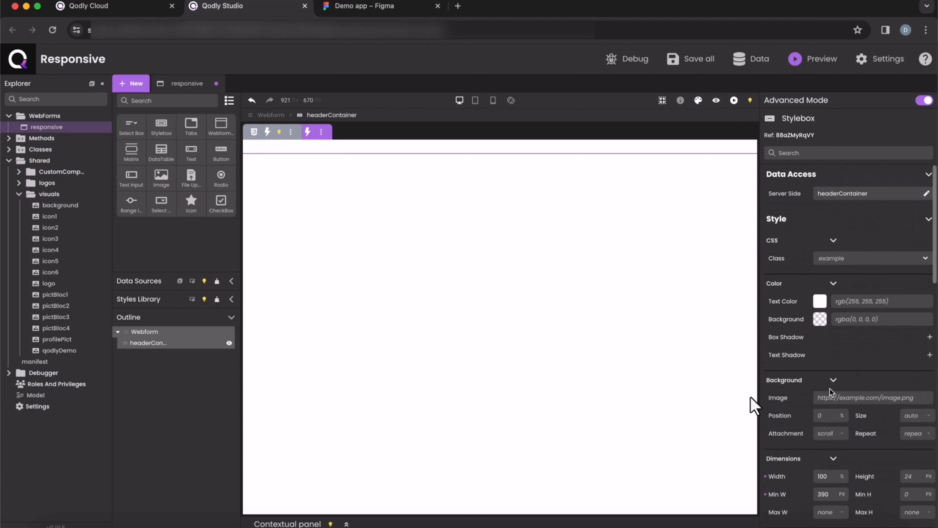
left_click(827, 398)
type("/")
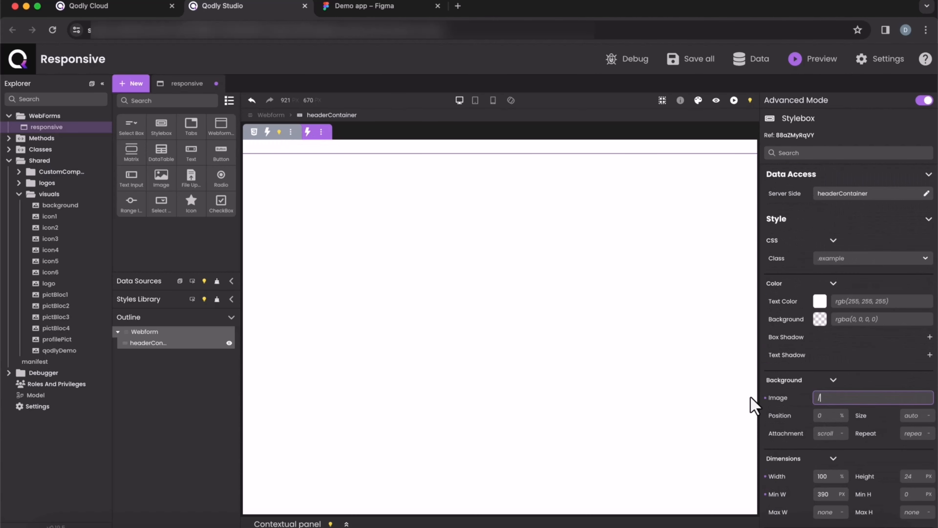
type("$Shared/visuals/bockground.png")
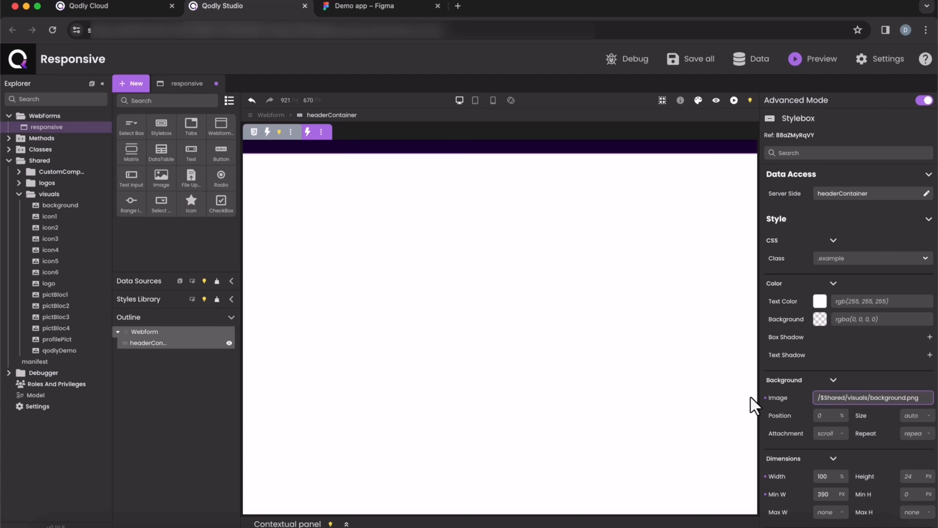
- Set headerContainer's background size to cover and its background repeat to no-repeat
left_click(927, 416)
left_click(924, 408)
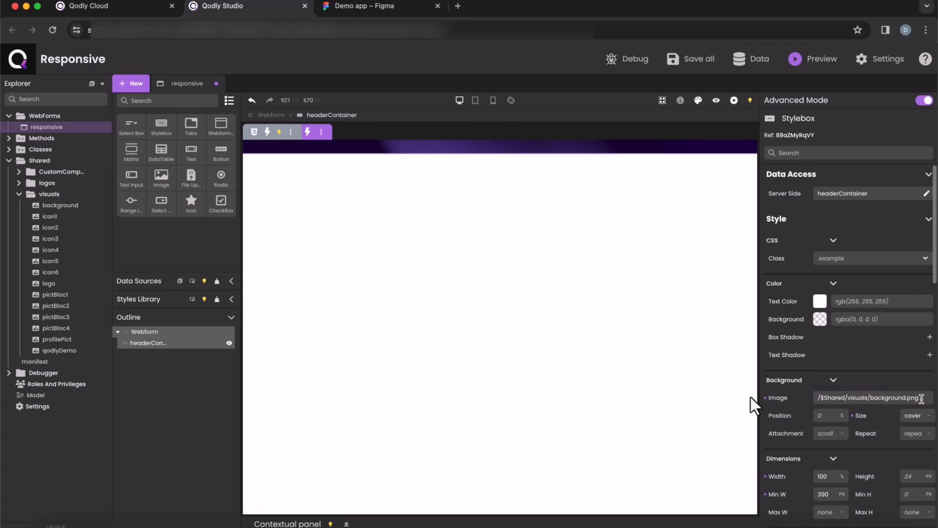
left_click(929, 435)
left_click(924, 415)
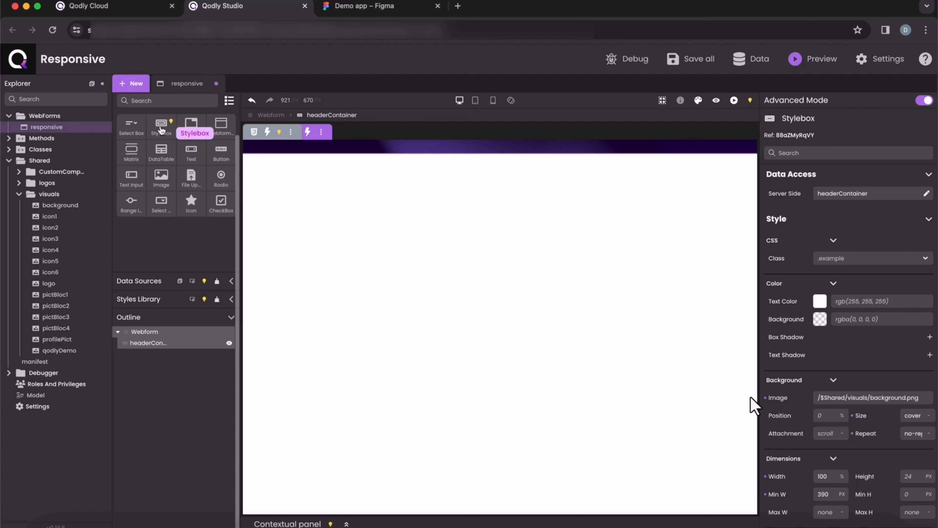
- Add a Stylebox inside headerContainer and rename it "logoAndProfile" in the outline
left_click_drag(161, 129, 278, 152)
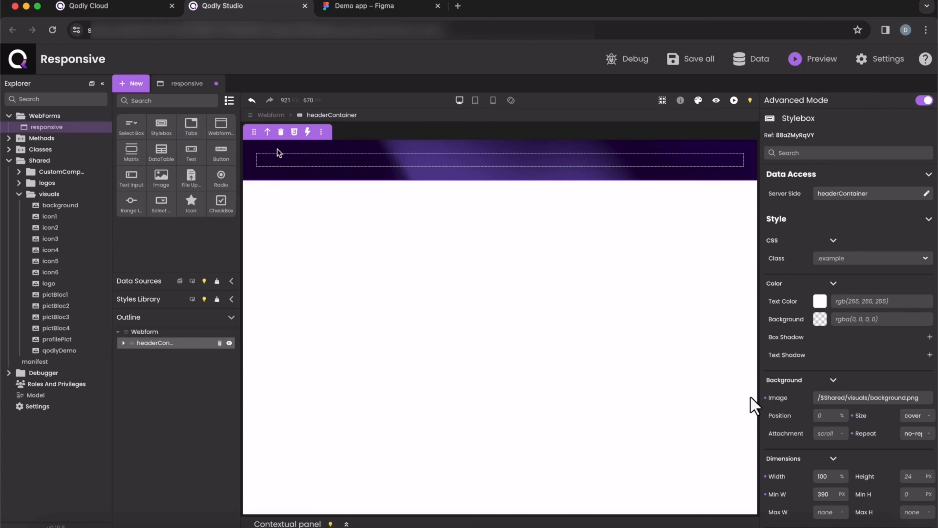
left_click(285, 163)
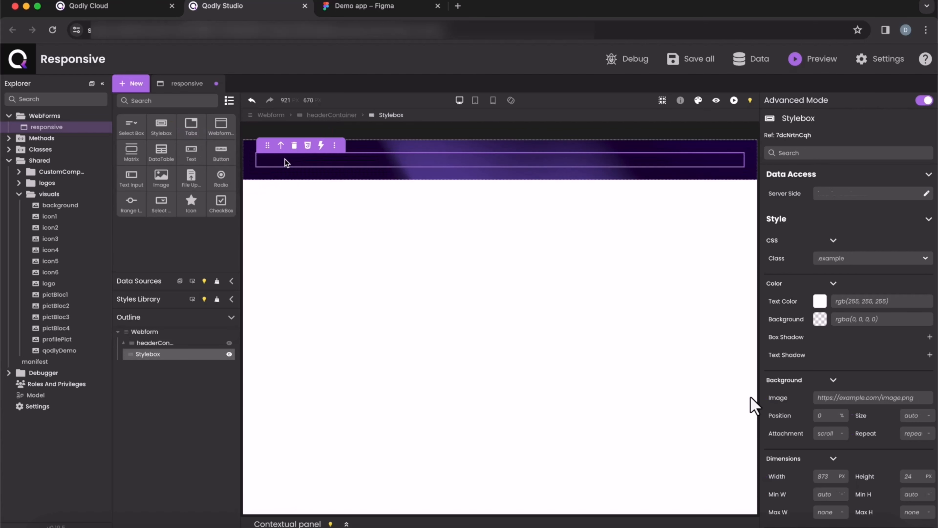
double_click(148, 354)
key("BackSpace")
type("logoAndProfile")
key("Return")
- Set logoAndProfile's margin to 0 px on all sides
scroll(883, 440, "down", 4)
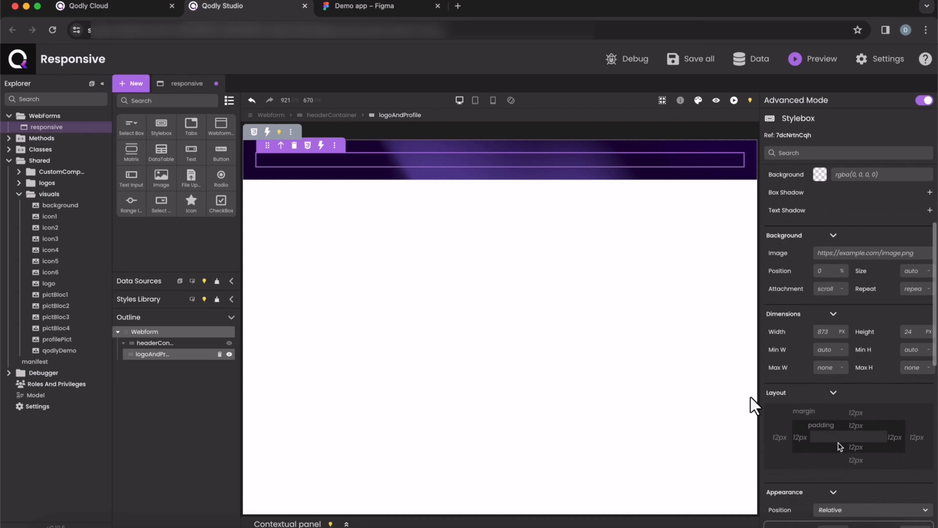
left_click(779, 438)
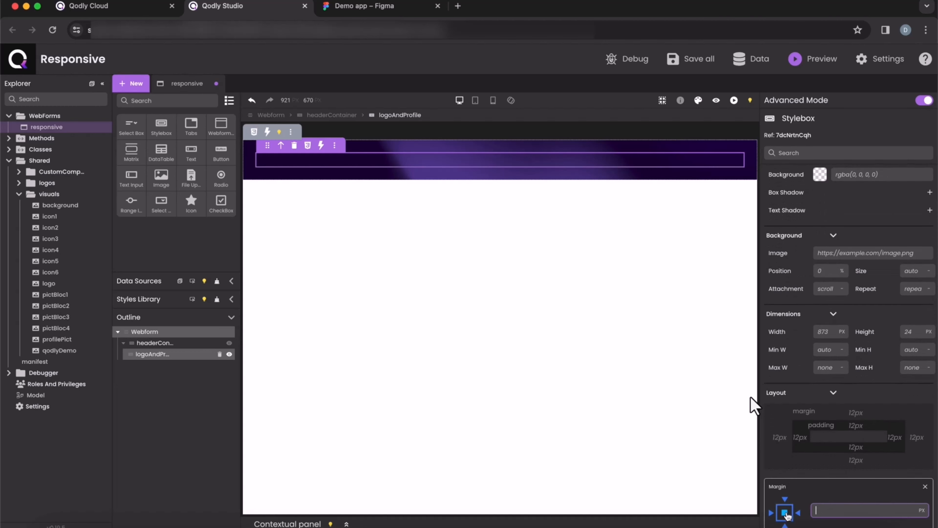
type("0")
- Make logoAndProfile a wrapping flex container in Row direction with Justify set to space-between and Align set to center
scroll(831, 429, "down", 7)
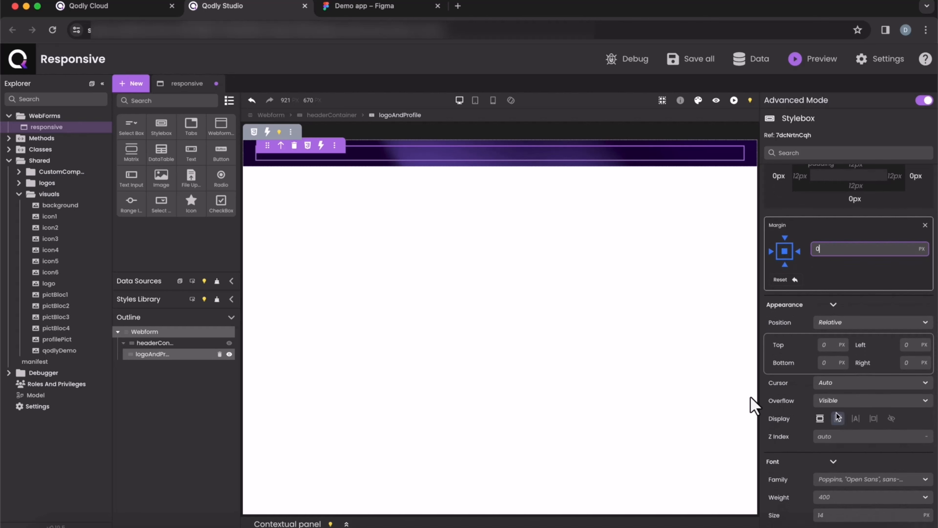
left_click(837, 419)
scroll(838, 417, "down", 1)
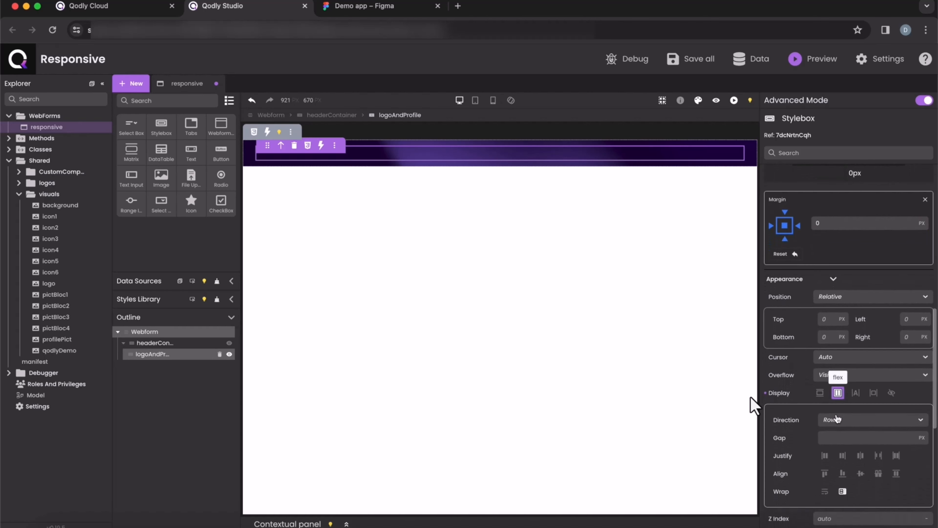
scroll(867, 409, "down", 1)
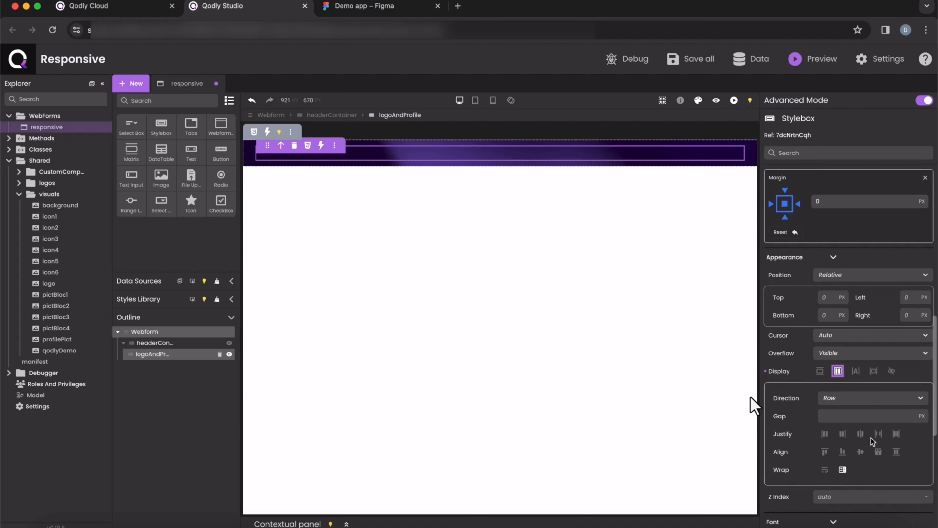
left_click(878, 434)
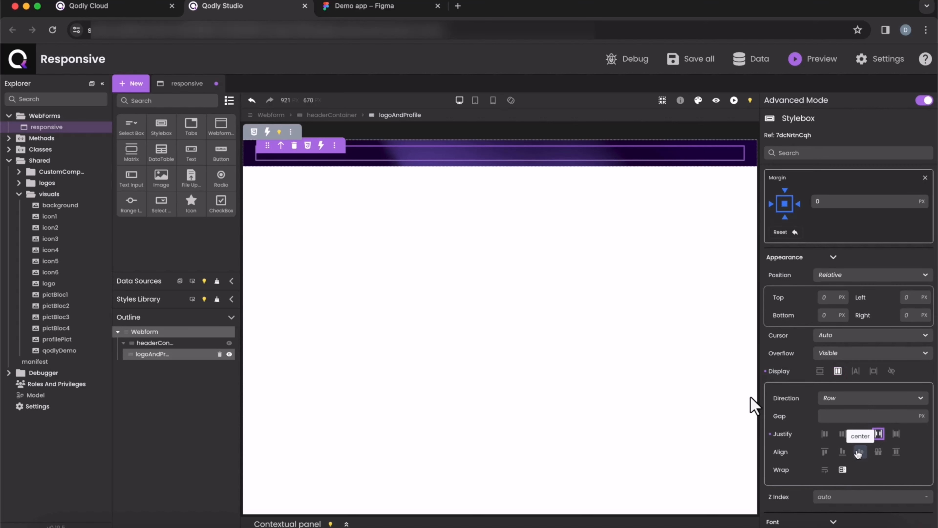
left_click(860, 452)
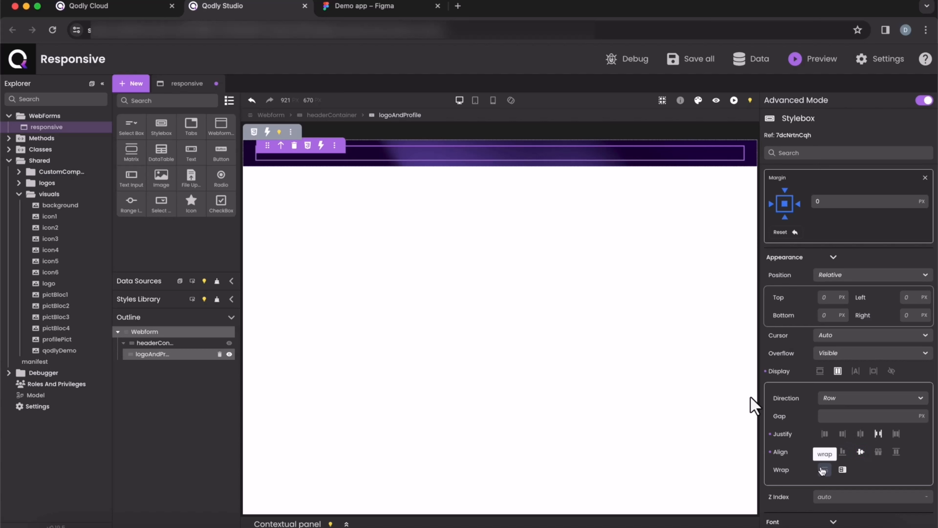
left_click(824, 470)
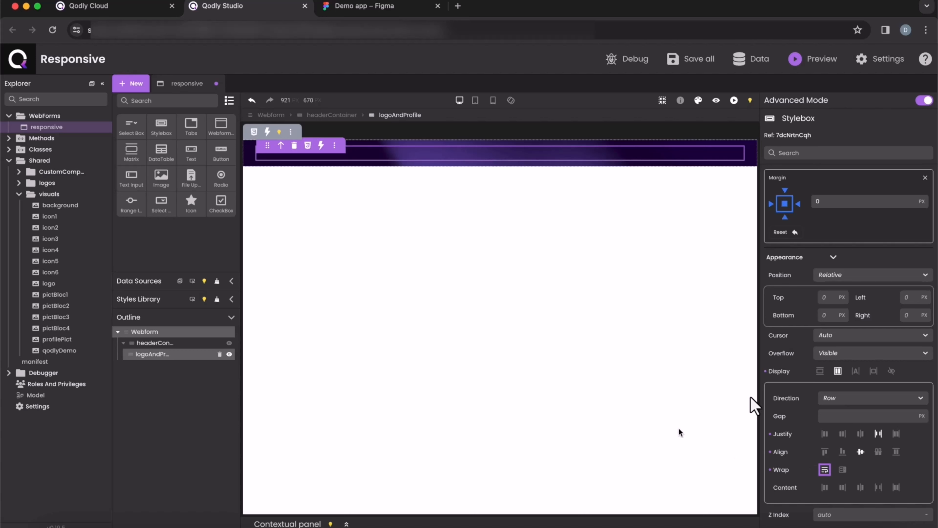
- Insert an Image 150 px wide and 40 px high into logoAndProfile and fill it with the logo file from the visuals folder
left_click_drag(161, 176, 312, 151)
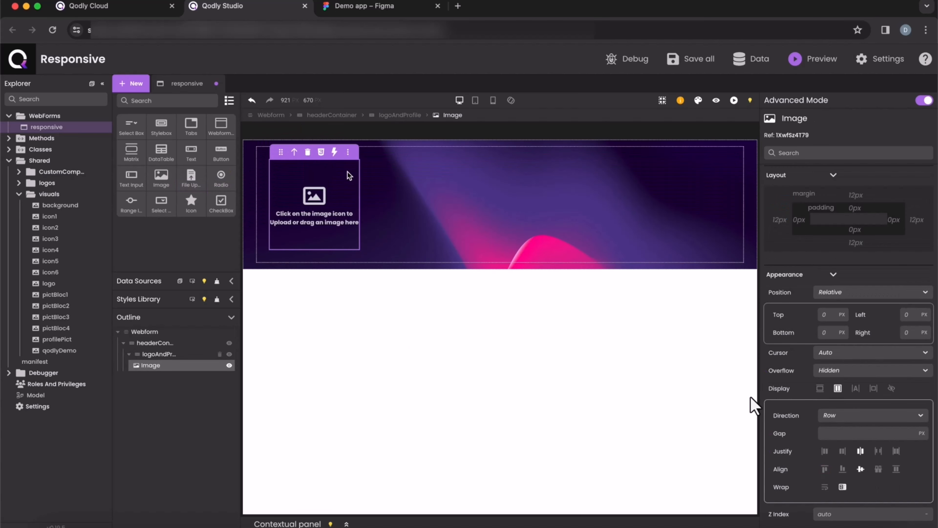
scroll(817, 254, "up", 3)
scroll(818, 254, "up", 7)
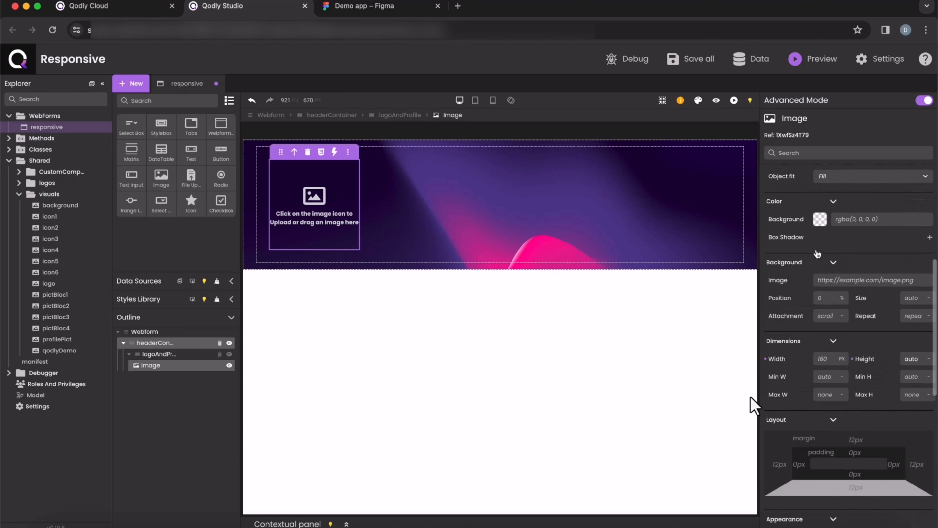
left_click(823, 447)
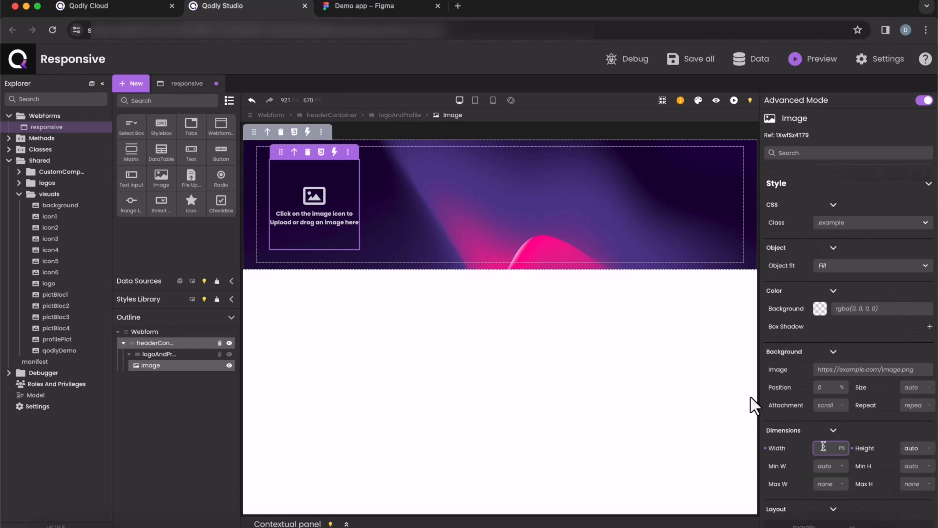
type("150")
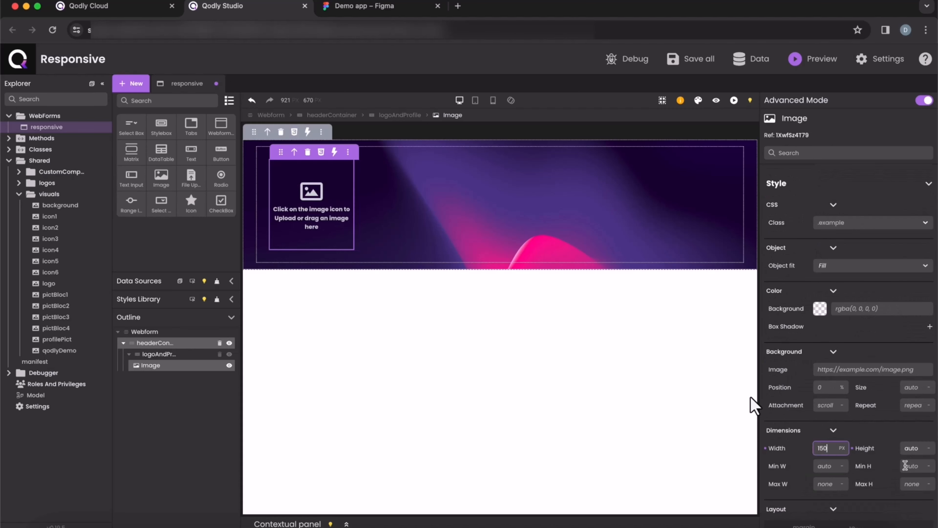
left_click(914, 449)
type("40")
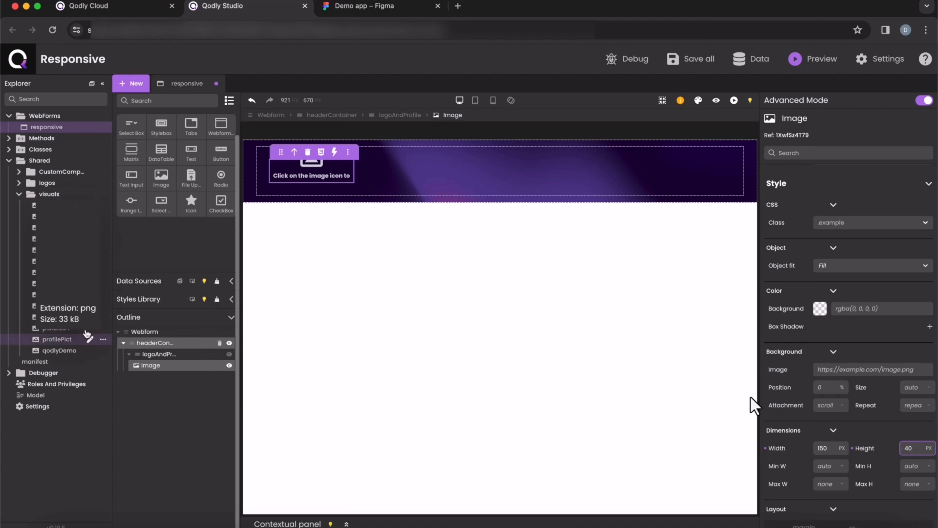
left_click_drag(41, 290, 337, 175)
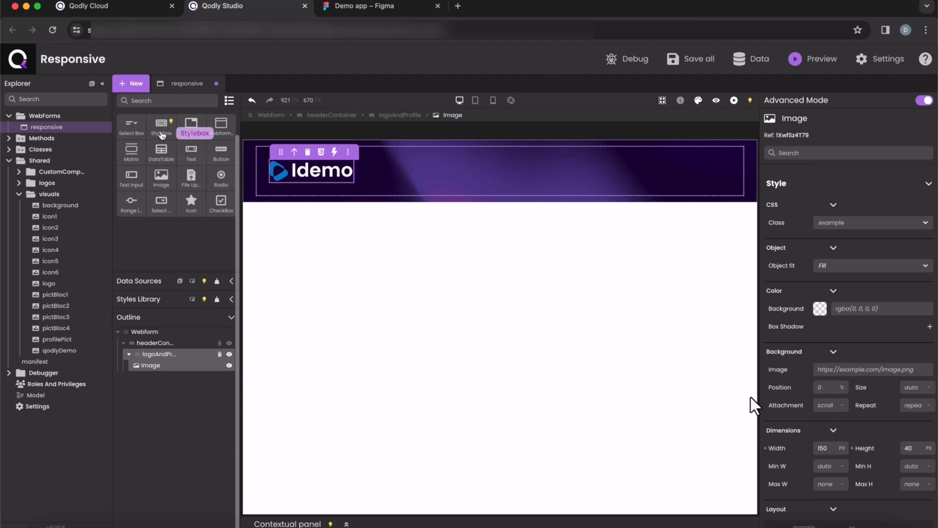
- Add a Stylebox named "profile" after the logo image inside logoAndProfile, with its width set to fit-content
left_click_drag(163, 128, 371, 161)
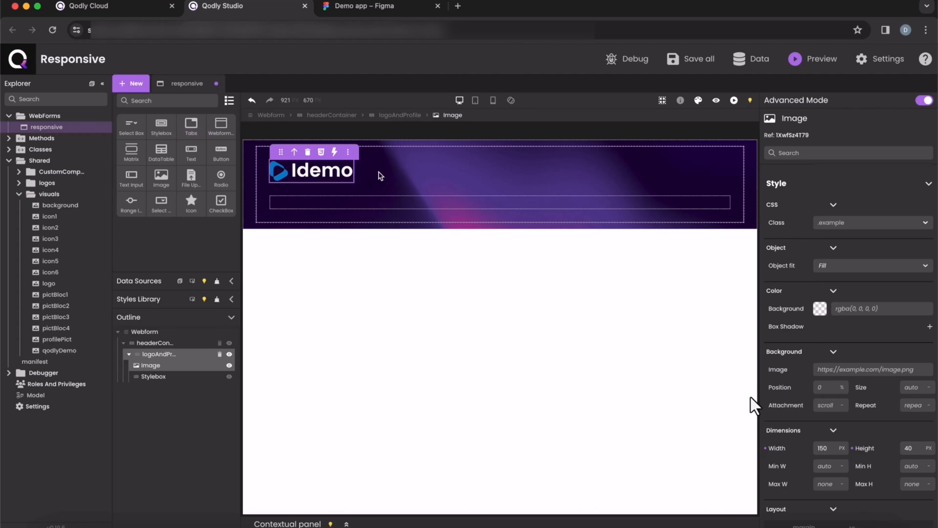
double_click(153, 376)
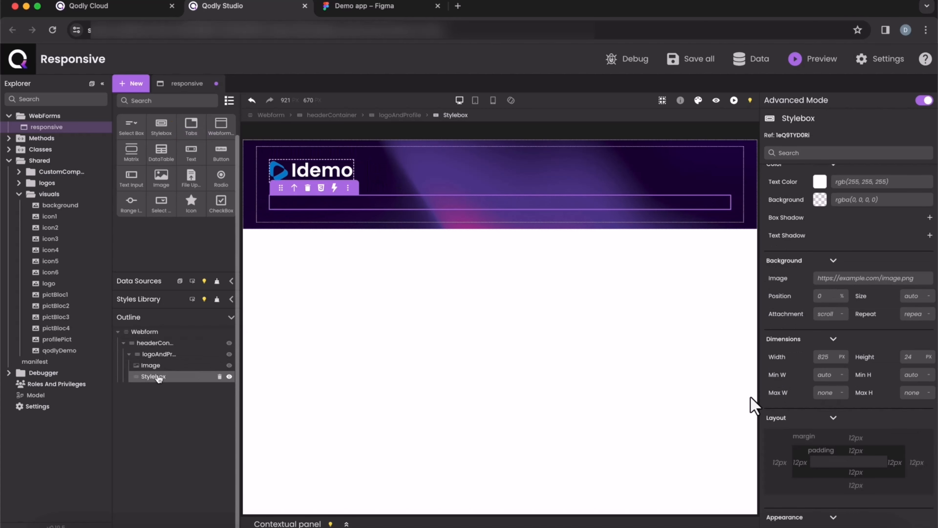
type("profile")
key("Return")
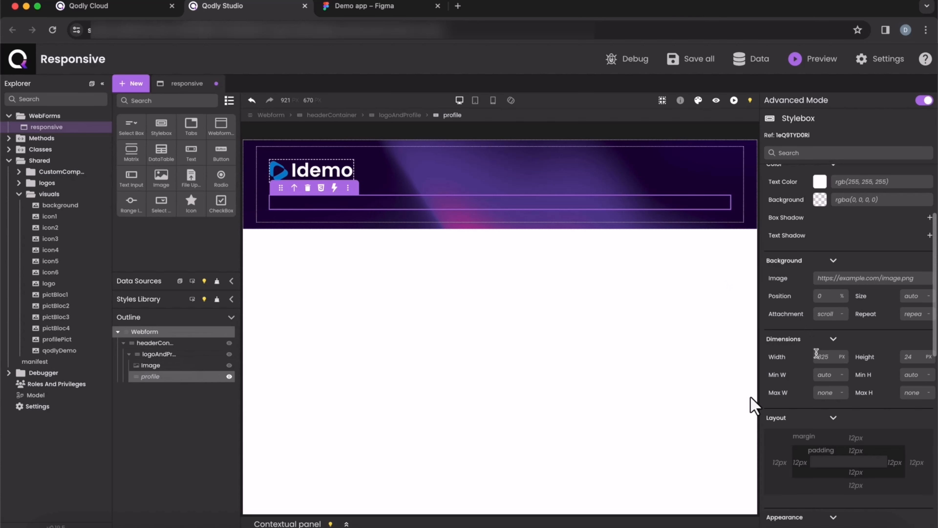
left_click(842, 357)
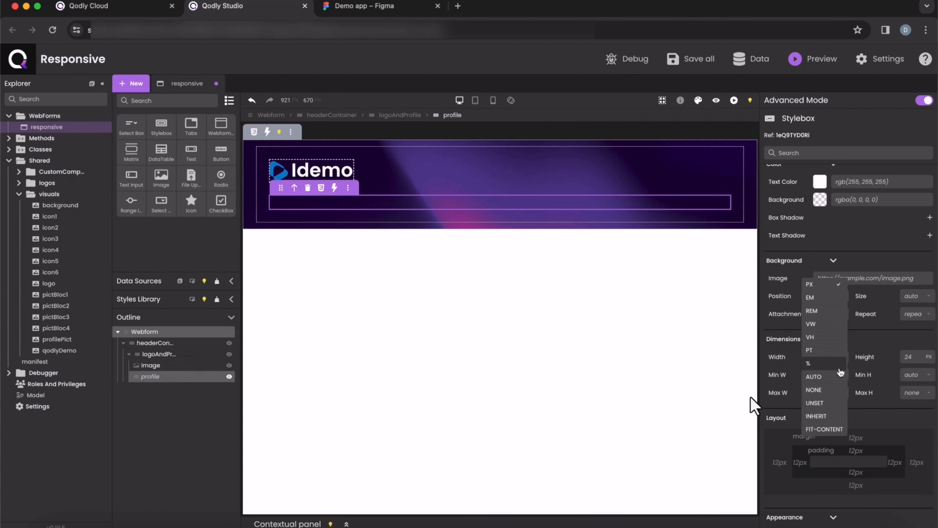
left_click(826, 432)
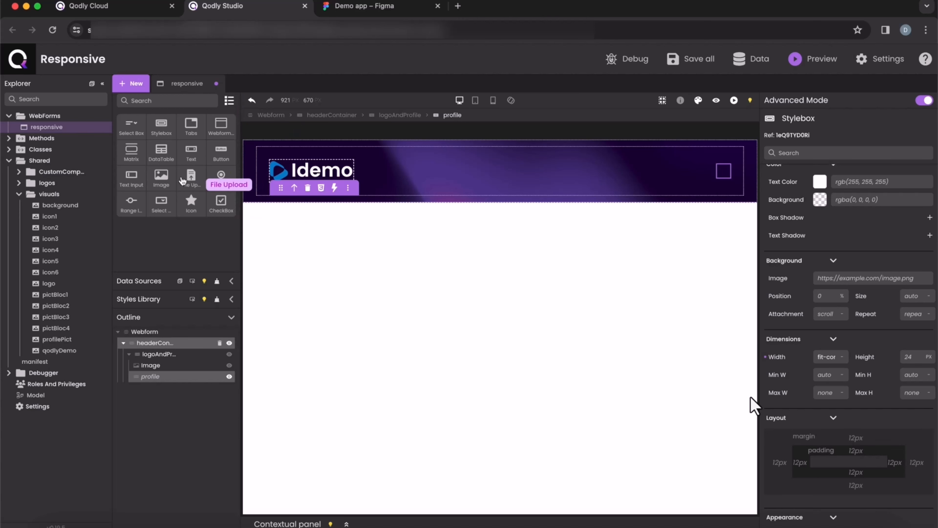
- Add an Image inside the profile Stylebox and set its width and height to 40 px
left_click_drag(161, 177, 722, 178)
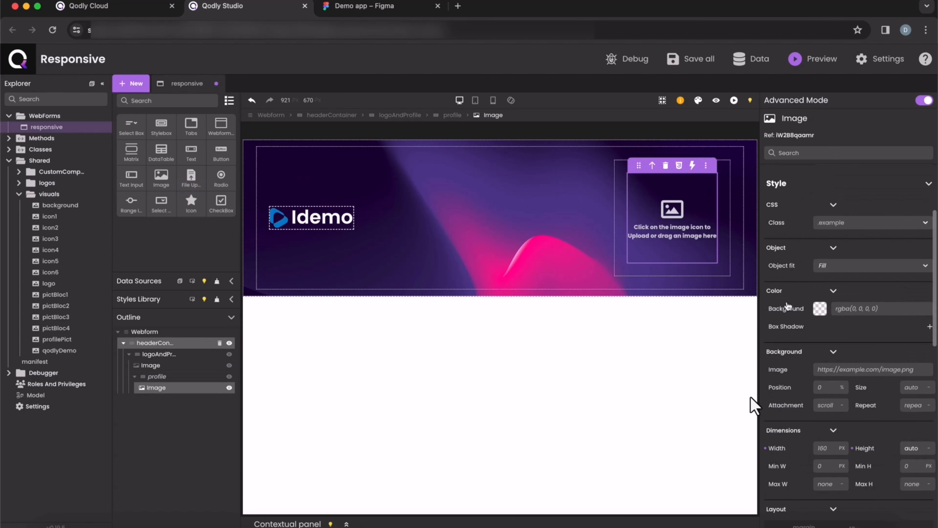
left_click(829, 448)
type("40")
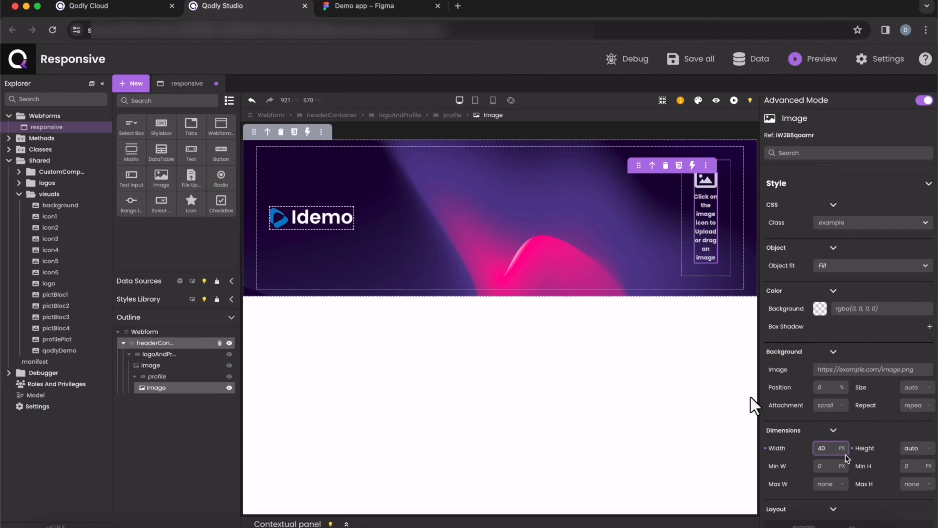
left_click(912, 448)
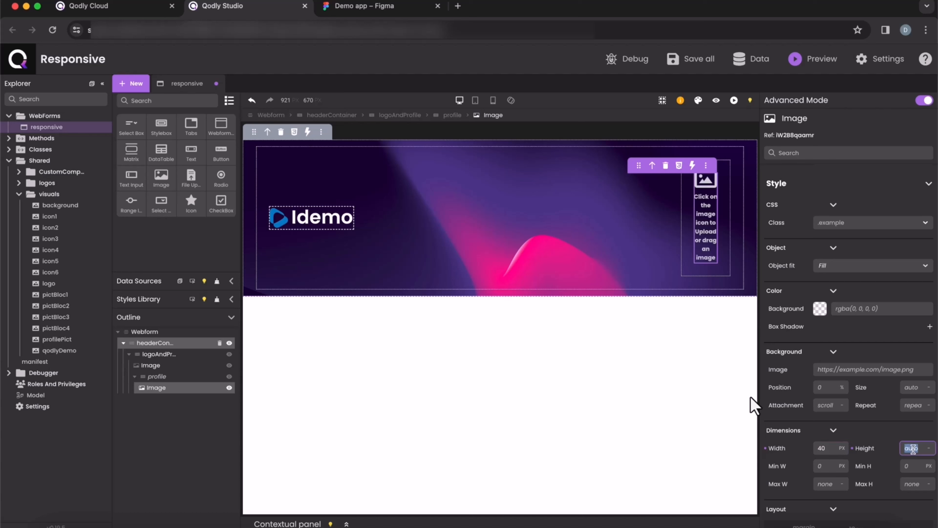
type("40")
- Set the profile image's margin to 6 px on all sides
scroll(912, 449, "down", 5)
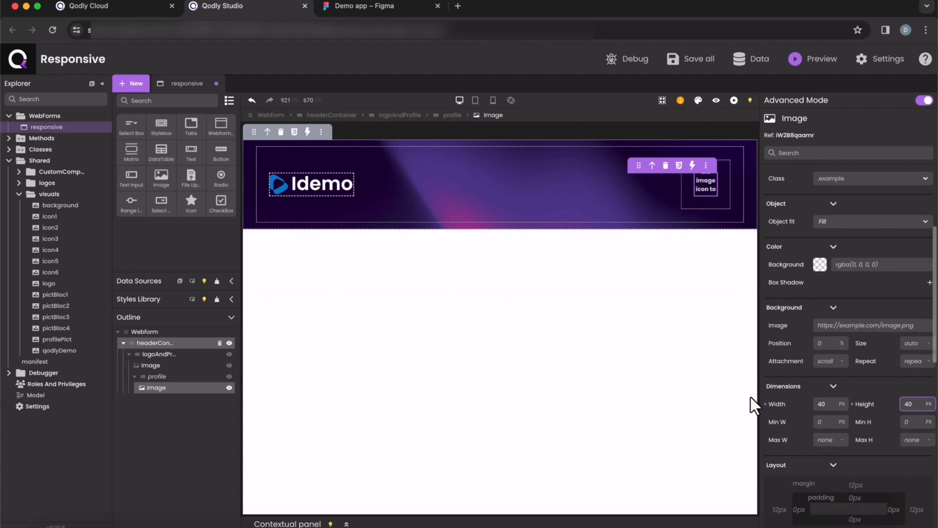
scroll(857, 425, "down", 2)
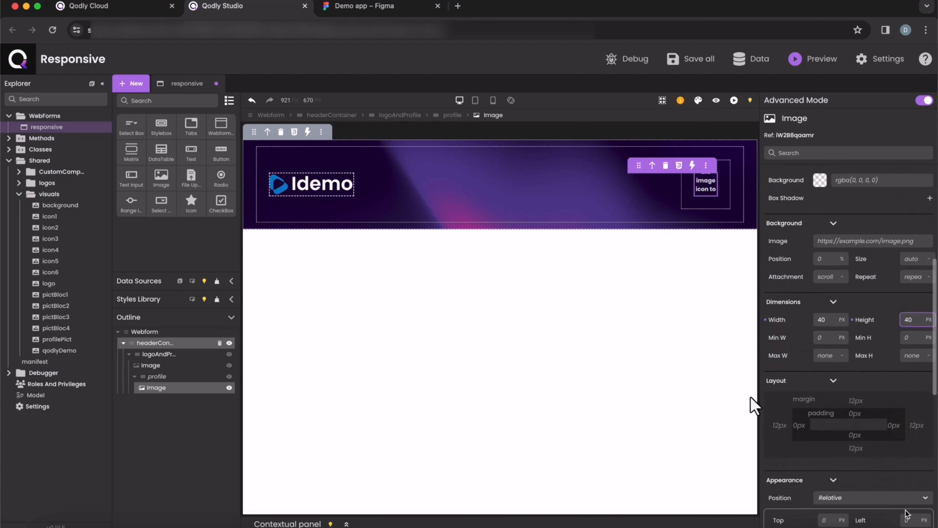
left_click(856, 401)
left_click(785, 501)
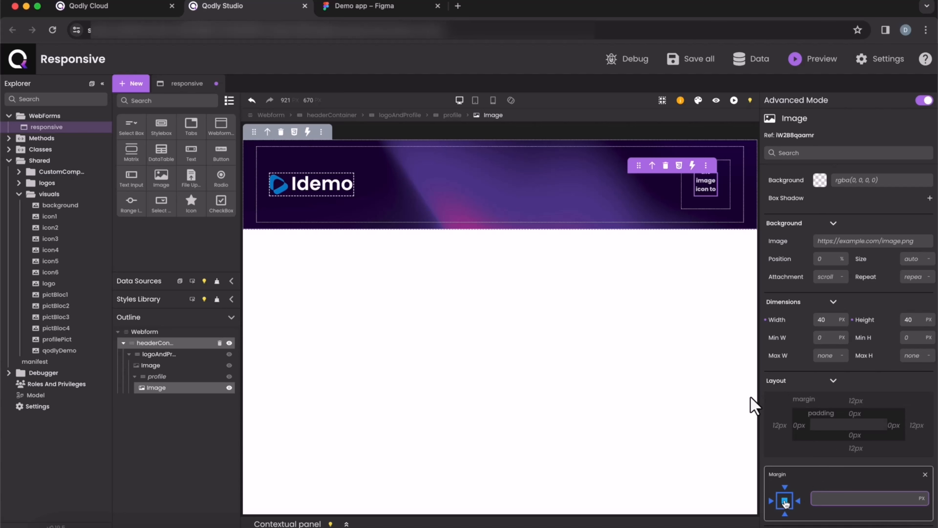
type("6")
- Set the profile image's border radius to 50% on all corners
scroll(851, 488, "down", 10)
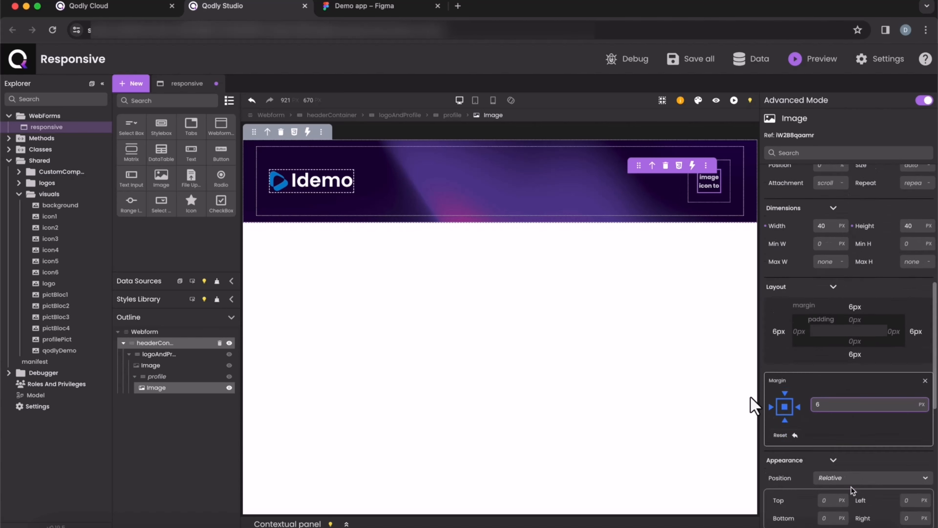
scroll(851, 490, "down", 4)
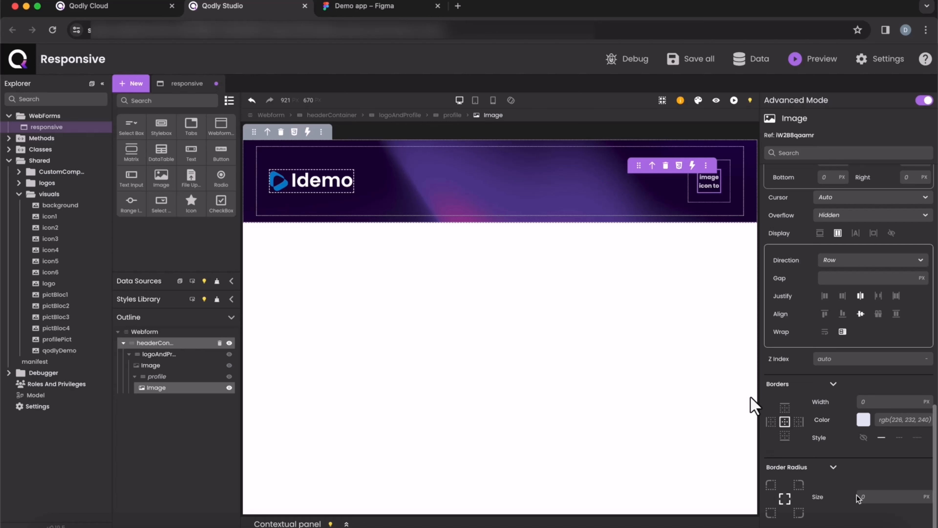
left_click(868, 496)
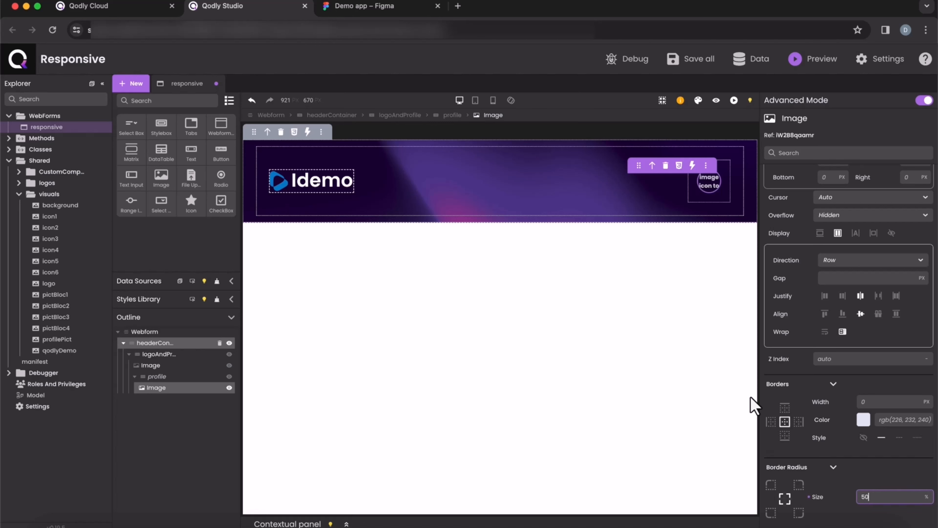
- Fill the profile image with the profilePict visual and add a Text before it containing the profile's full name
mouse_move(64, 341)
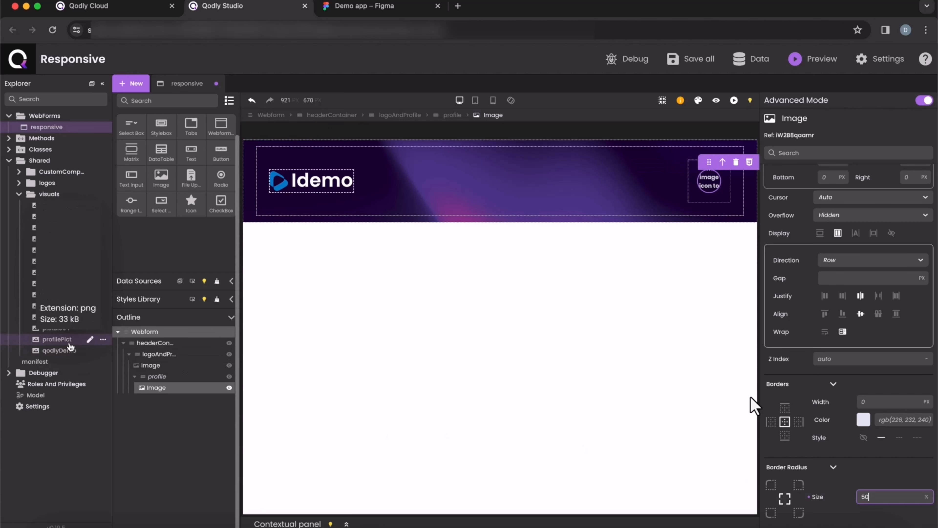
left_click_drag(64, 341, 715, 188)
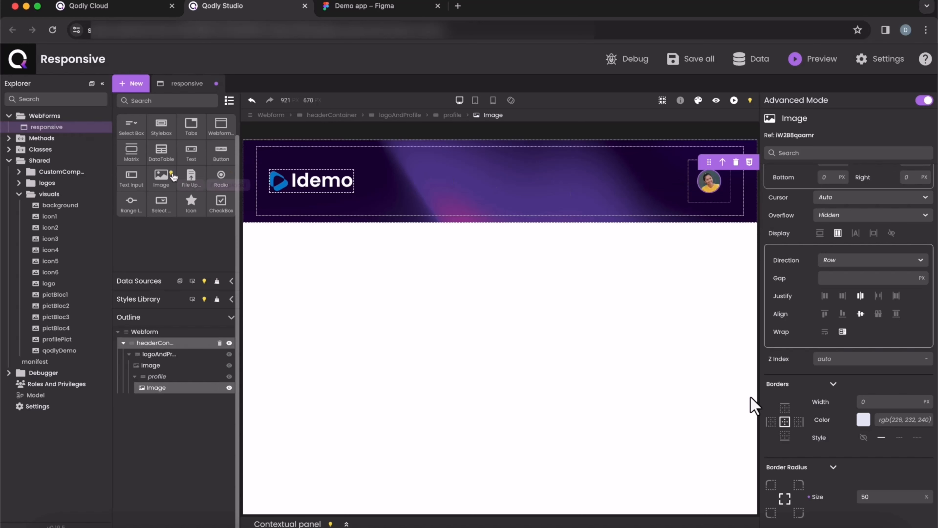
left_click_drag(187, 157, 696, 184)
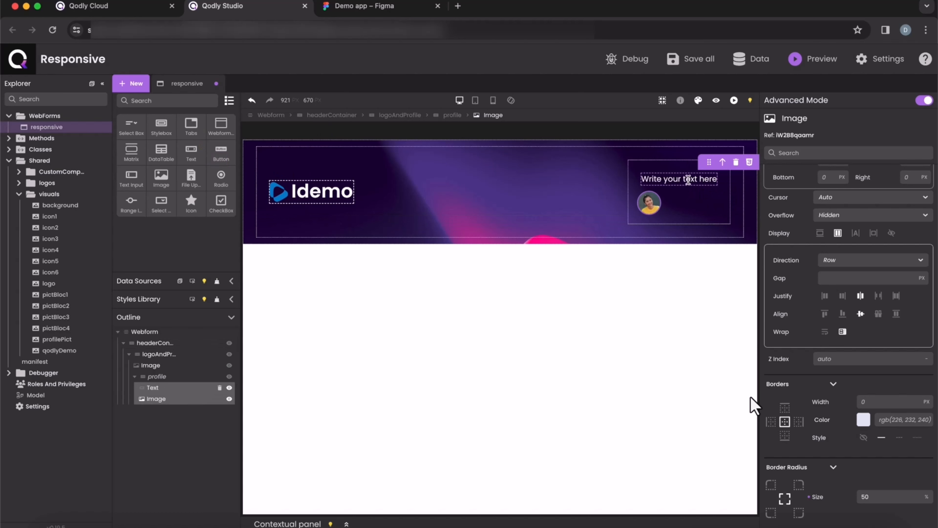
left_click(688, 180)
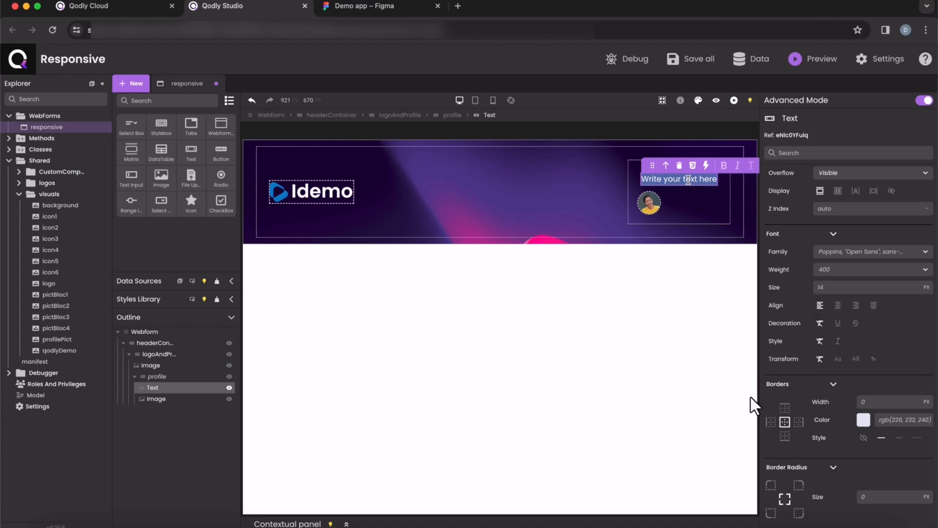
type("Camilia")
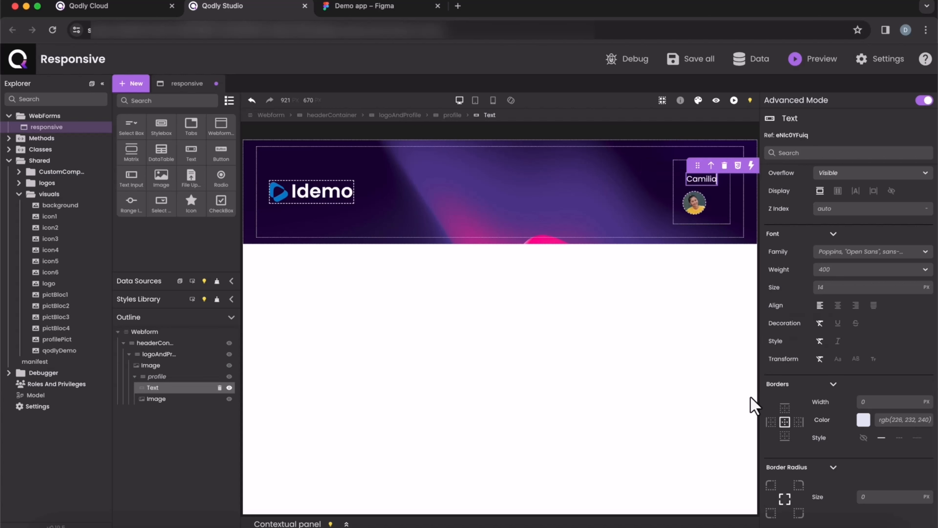
type(" Joy")
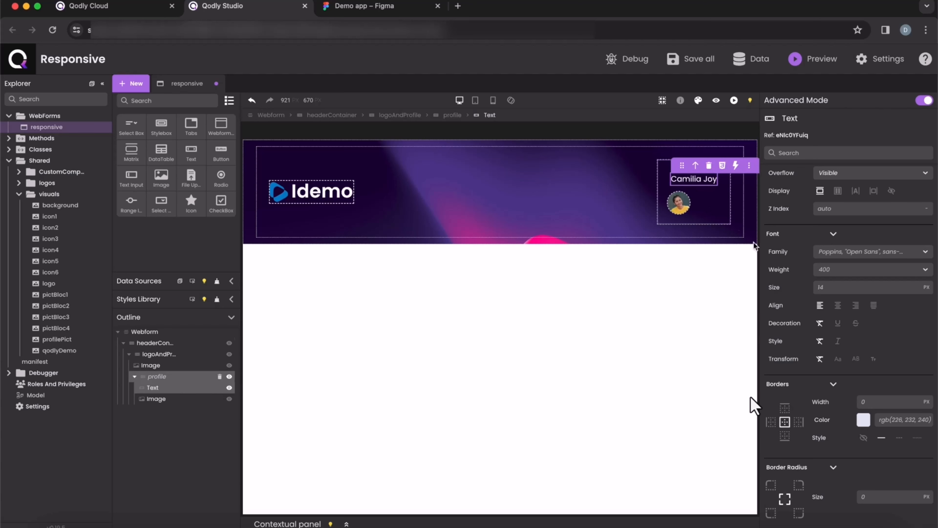
- Set the name text's font size to 18 px and the profile Stylebox's display to flex
left_click(823, 287)
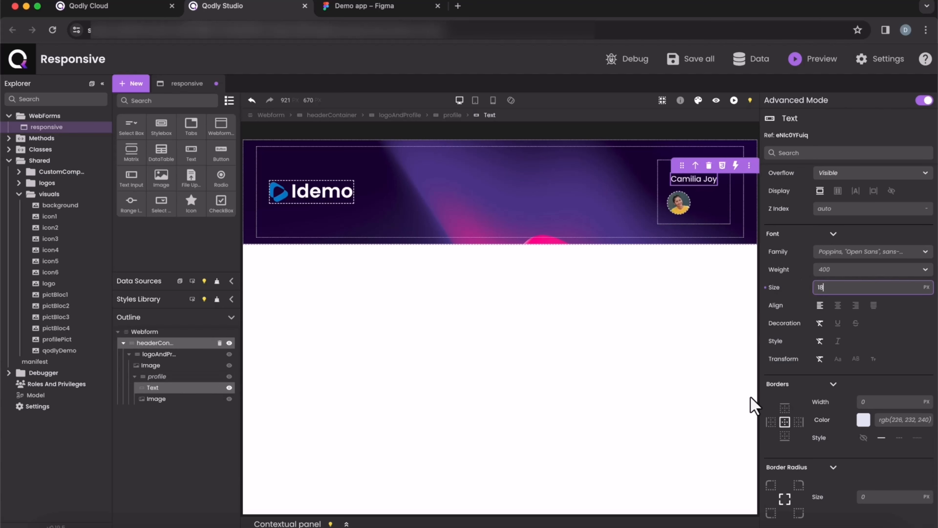
type("18")
left_click(723, 220)
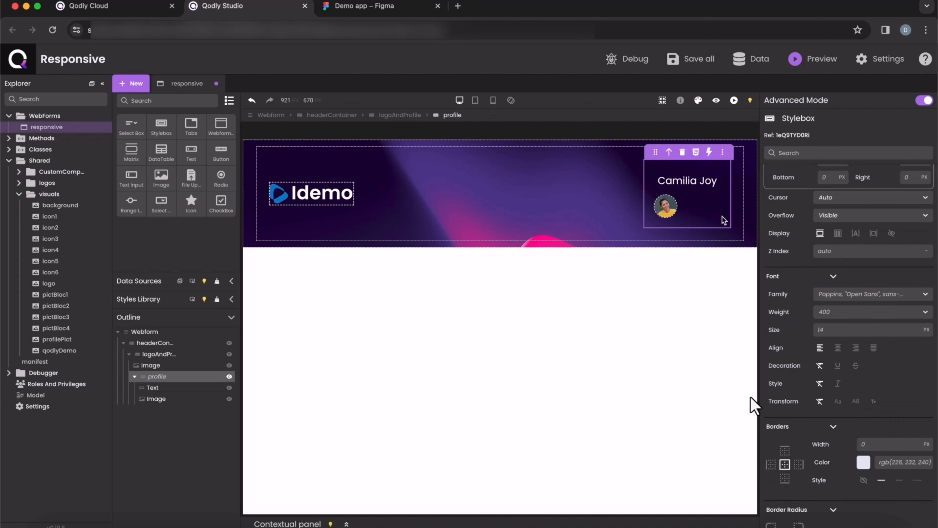
left_click(837, 234)
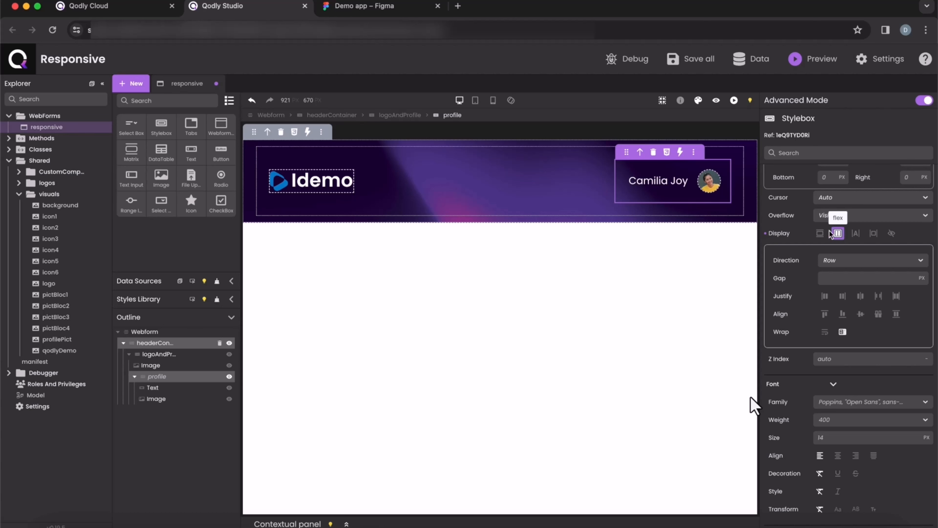
- Set the name text's margin to 6 px on all sides and center-align the items of the profile Stylebox
left_click(658, 180)
scroll(844, 286, "up", 6)
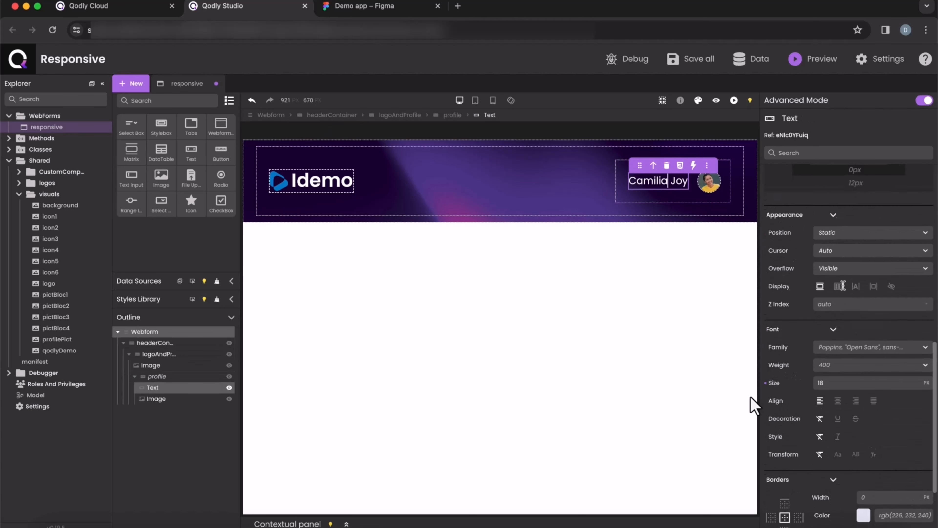
left_click(784, 227)
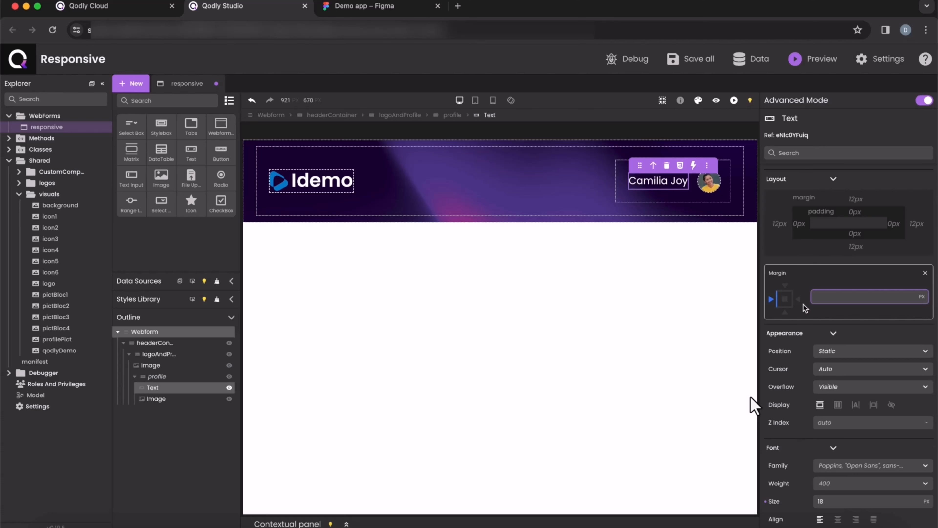
left_click(783, 300)
left_click(785, 300)
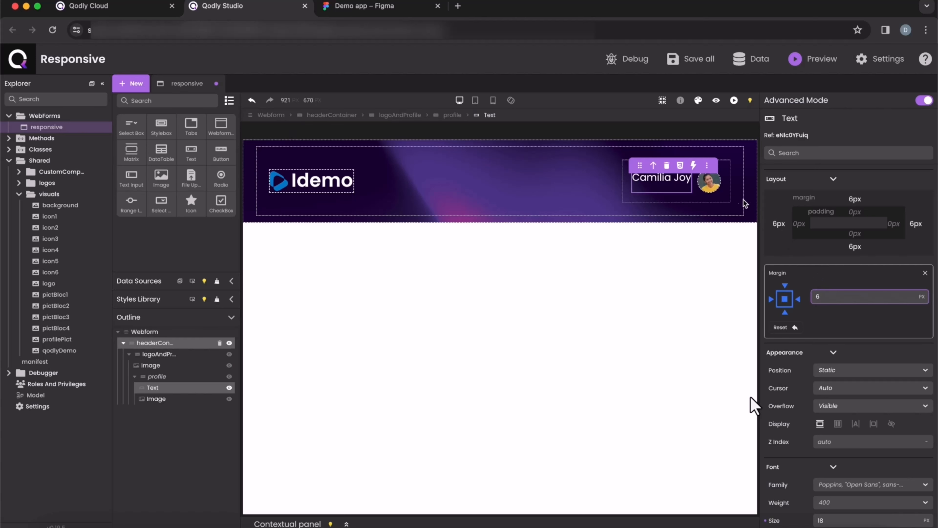
left_click(725, 197)
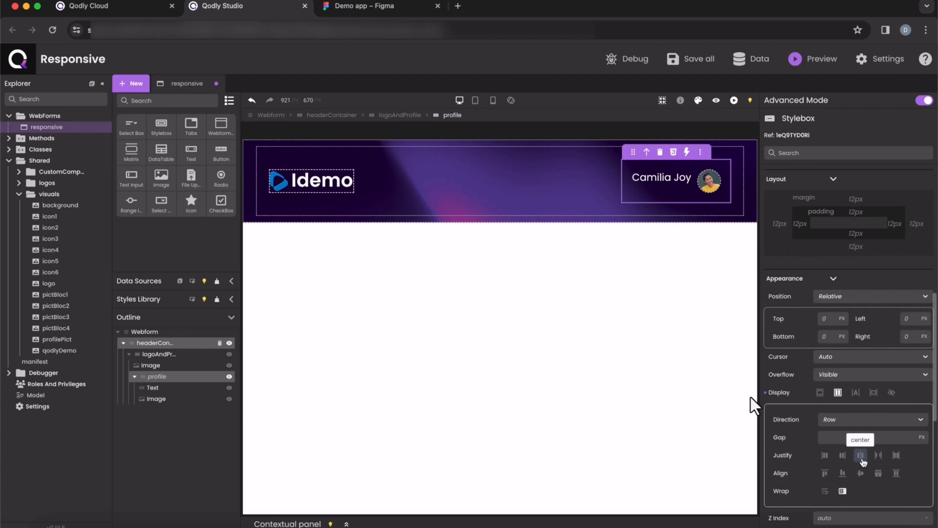
- Duplicate the name text inside profile and change the first copy's content to "Hey"
left_click(661, 180)
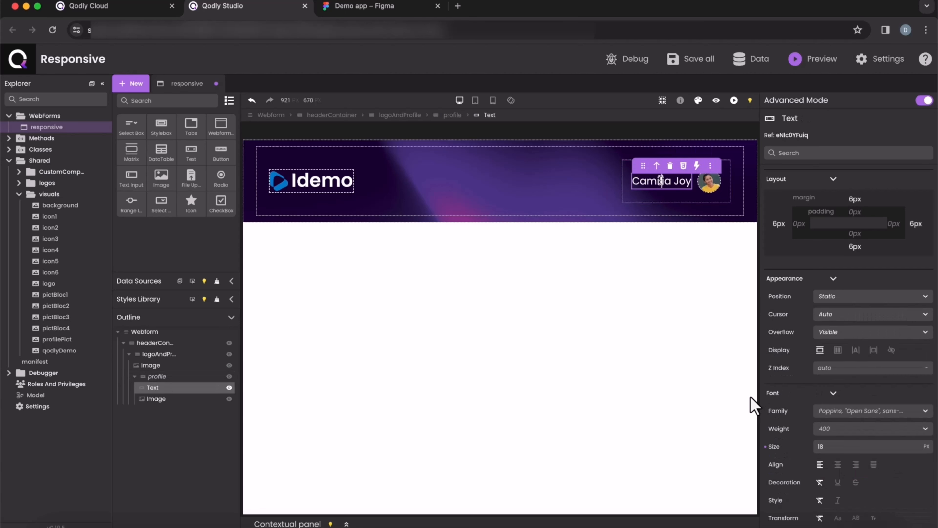
key("super+d")
left_click(599, 181)
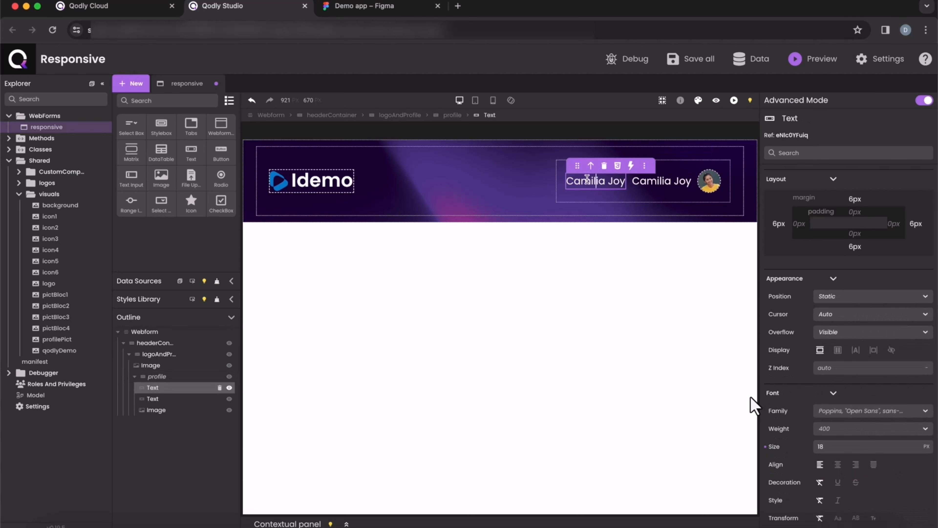
triple_click(587, 180)
type("Hey")
left_click(584, 291)
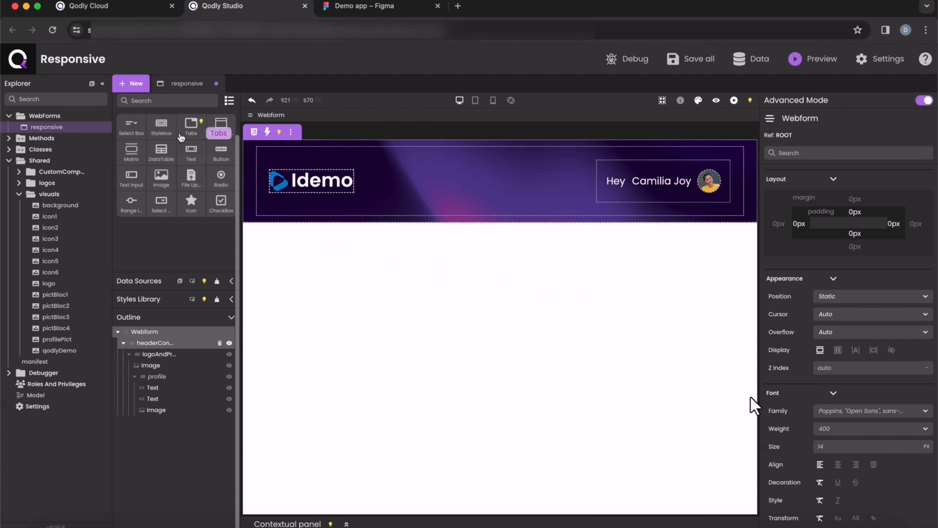
- Add a Stylebox below logoAndProfile inside headerContainer and name it "discover"
left_click_drag(165, 138, 314, 223)
left_click(300, 230)
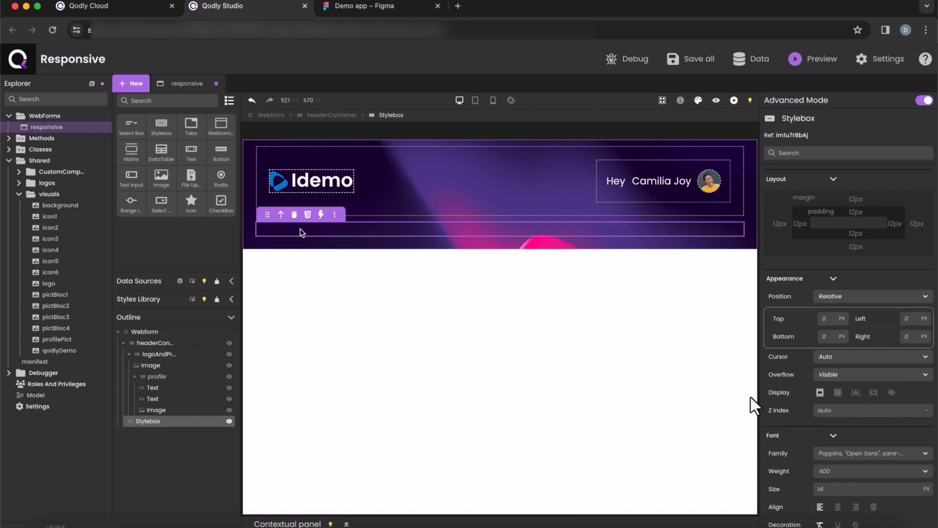
double_click(152, 421)
type("discover")
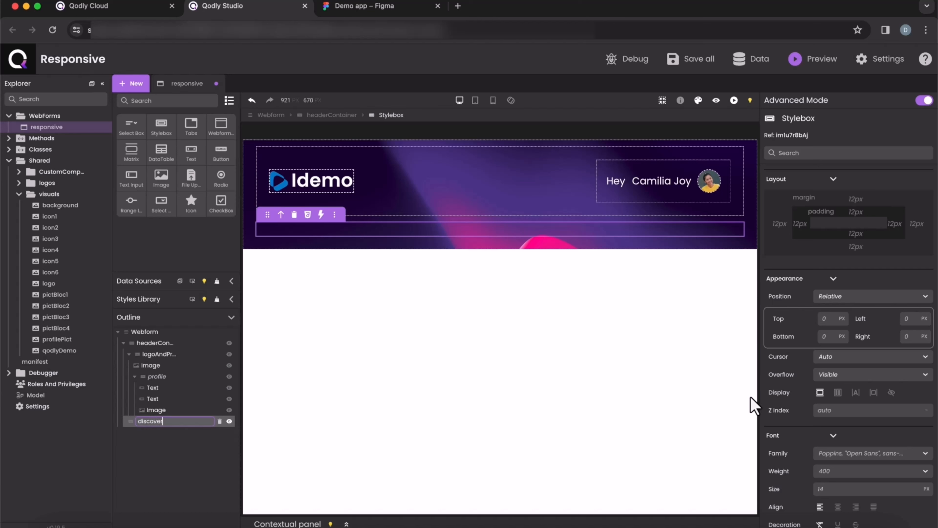
key("Return")
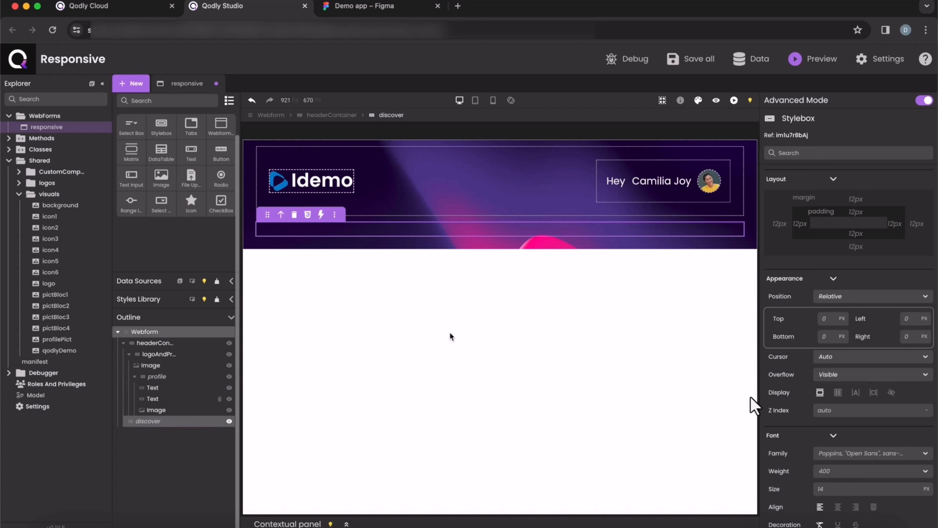
- Set the discover Stylebox's margin to 0 px on all sides
left_click(777, 228)
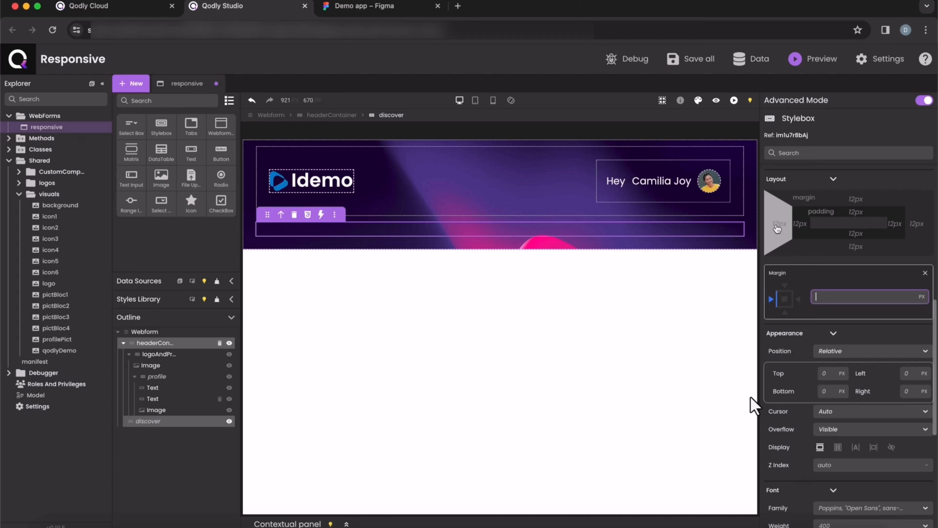
left_click(785, 299)
type("0")
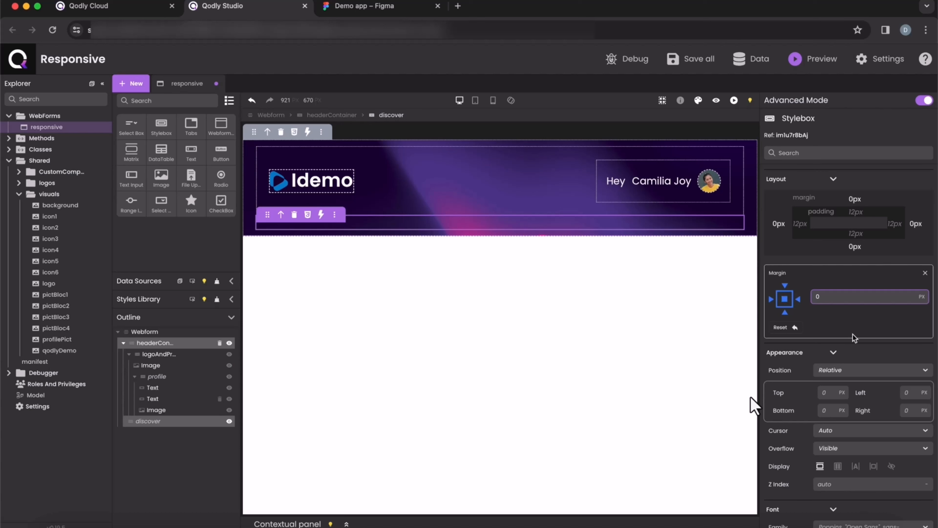
- Make the discover Stylebox a wrapping flex row with space distributed around its items and center alignment
scroll(855, 339, "down", 3)
left_click(839, 360)
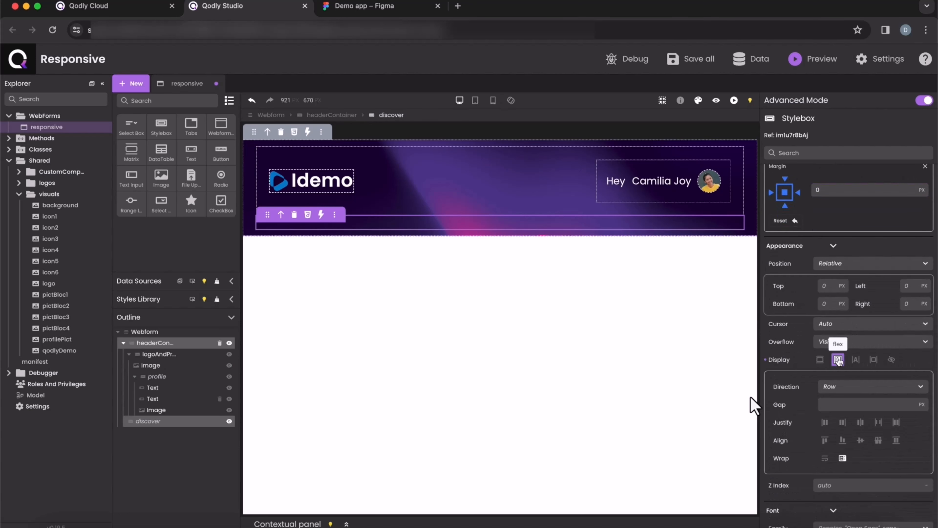
scroll(844, 361, "down", 2)
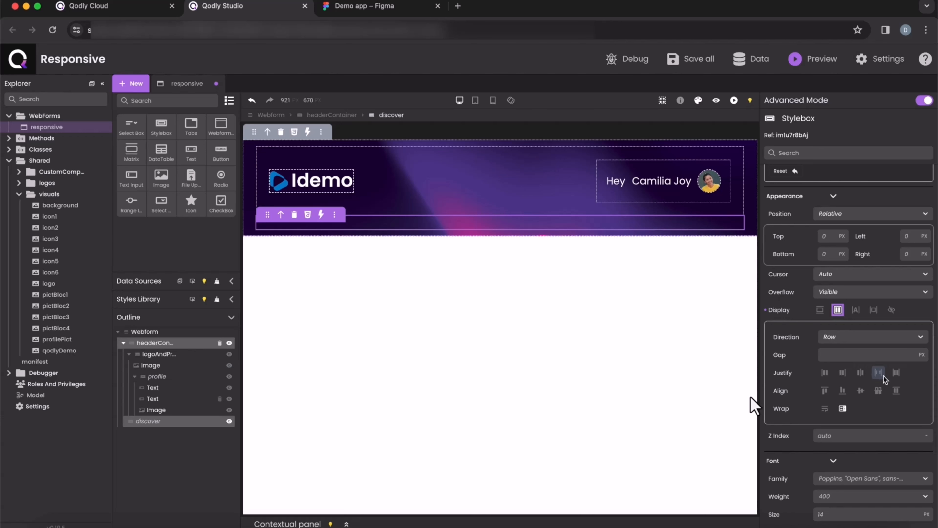
left_click(896, 372)
left_click(862, 393)
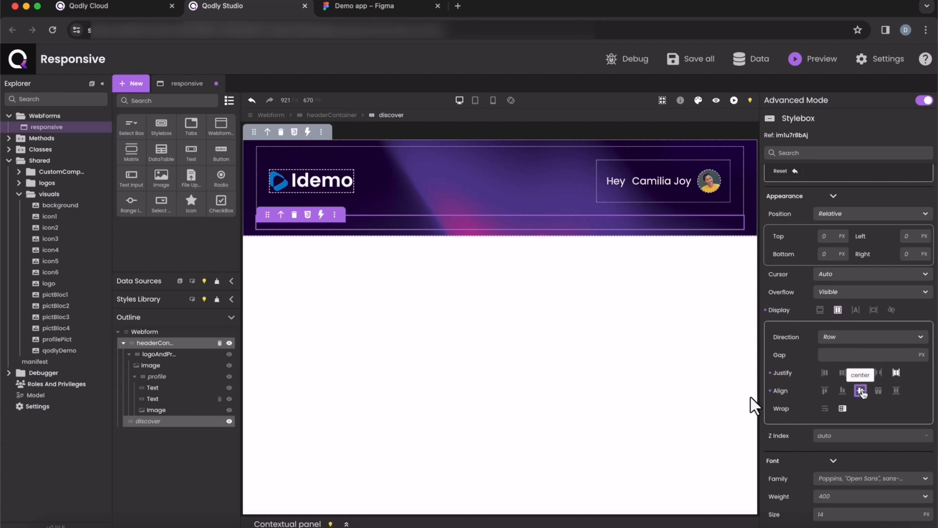
left_click(826, 408)
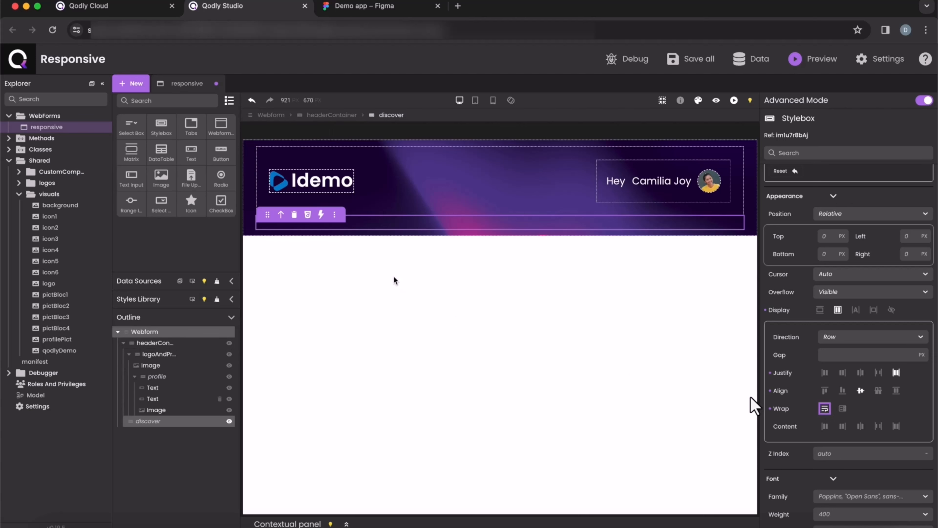
- Add a Stylebox inside discover and name it "getStarted"
left_click_drag(164, 127, 297, 231)
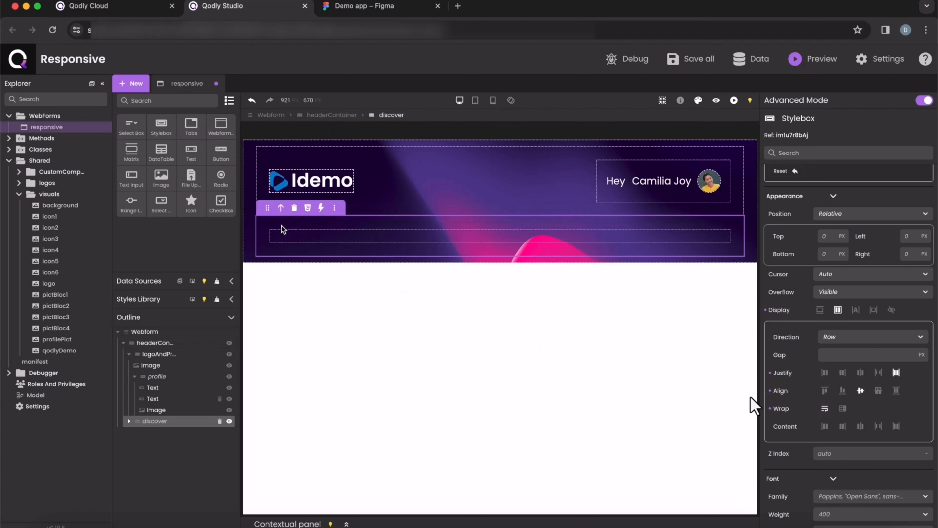
left_click(313, 236)
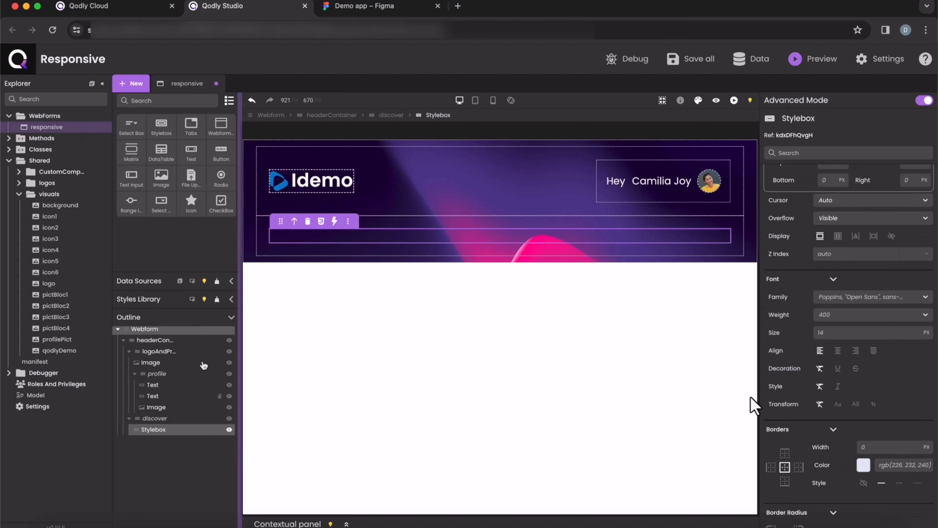
double_click(154, 431)
type("getS")
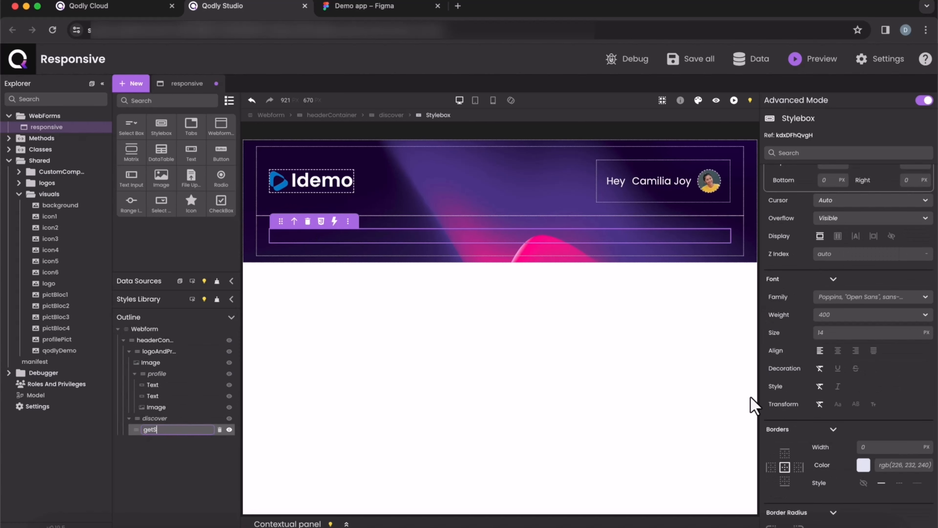
type("tarted")
key("Return")
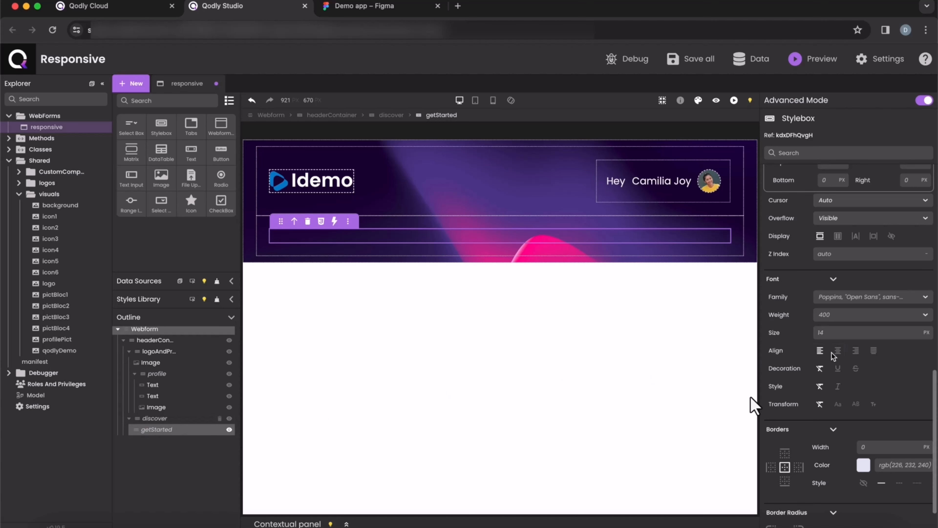
- Set the getStarted Stylebox's width to 450 px and its minimum width to 390 px
scroll(838, 354, "up", 3)
scroll(838, 355, "up", 4)
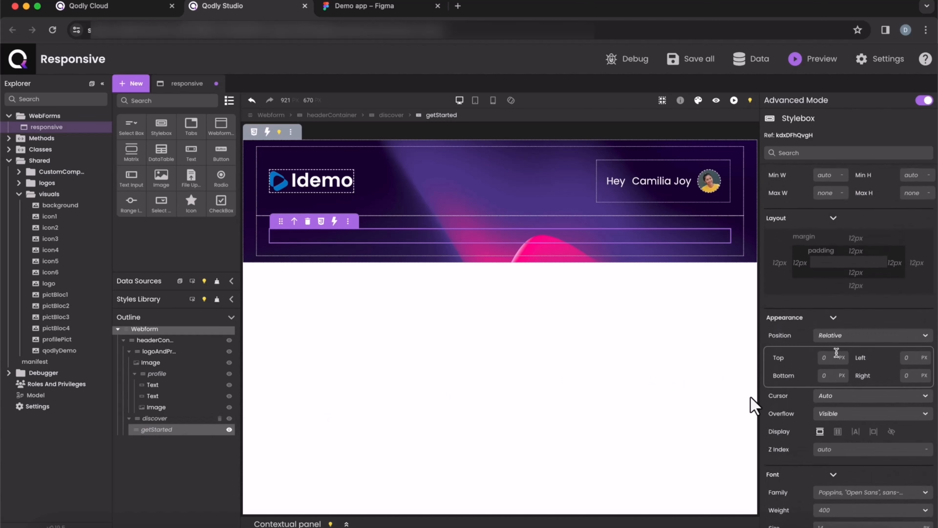
left_click(829, 255)
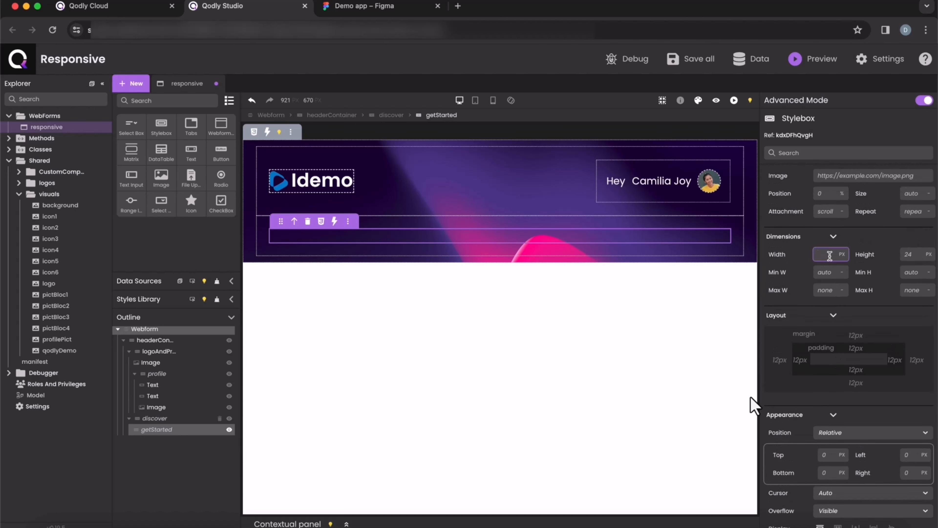
type("450")
key("Return")
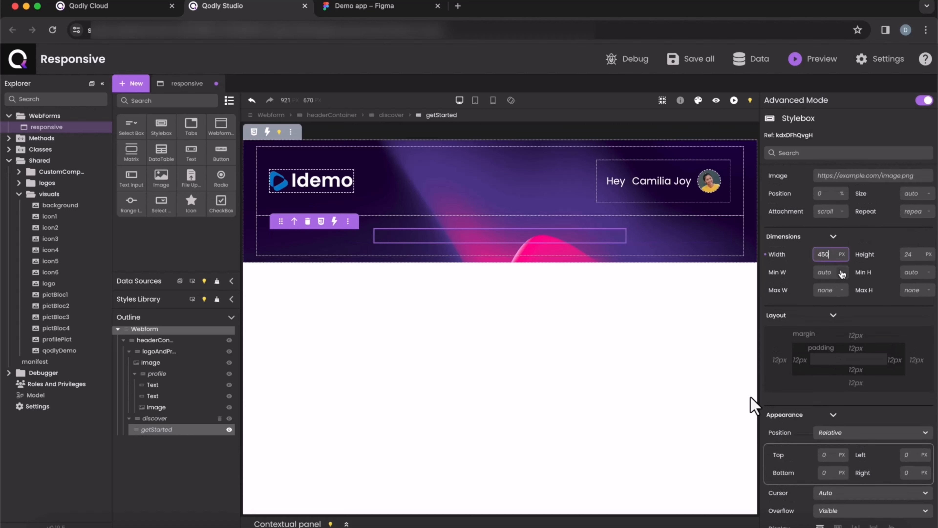
left_click(830, 273)
type("390")
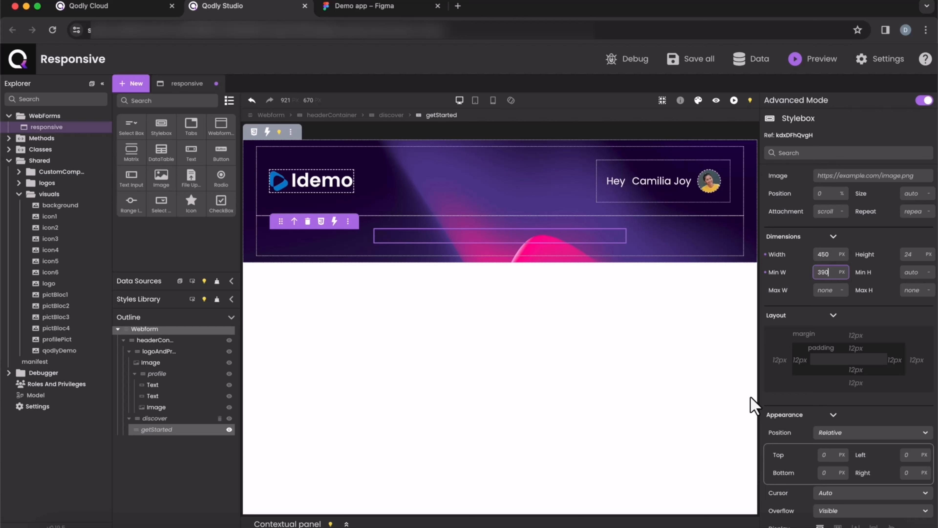
- Make the getStarted Stylebox a flex container with column direction and a 40 px gap
scroll(850, 332, "down", 5)
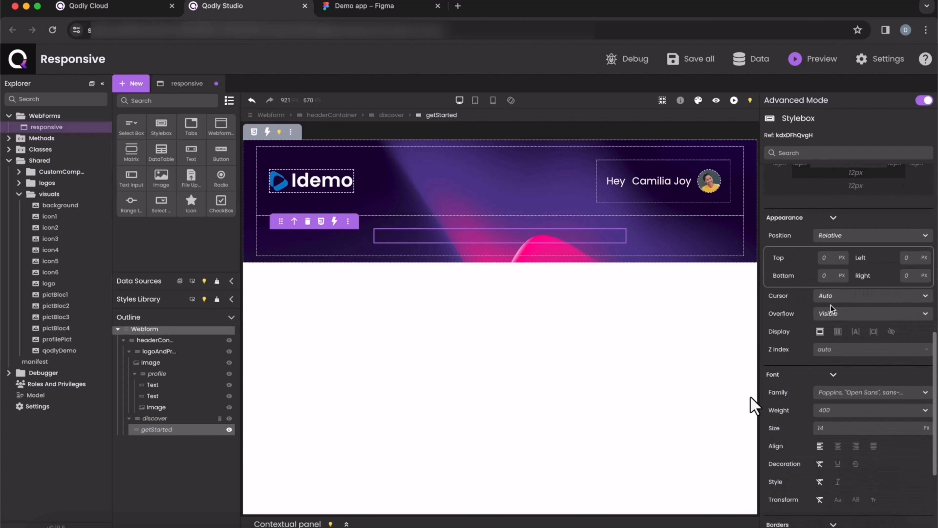
left_click(838, 332)
left_click(846, 358)
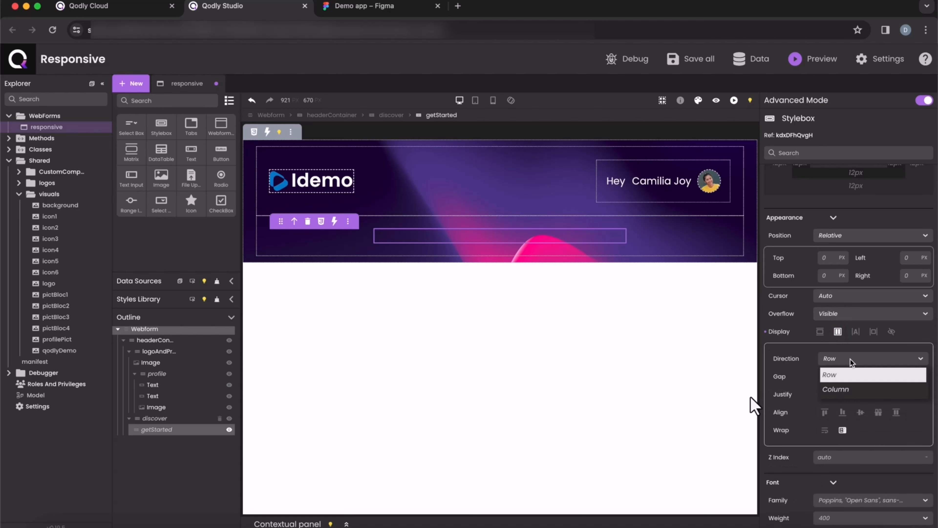
left_click(845, 384)
left_click(847, 381)
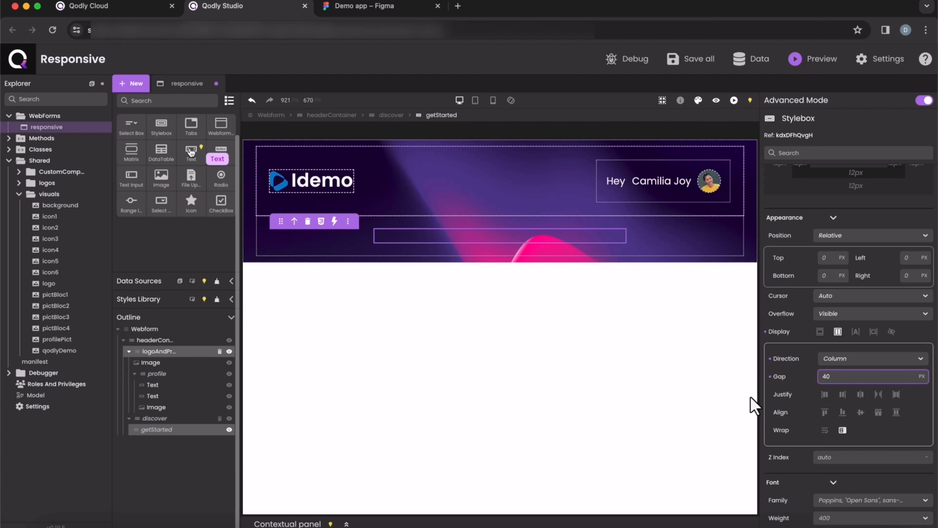
- Add a Text component inside getStarted reading "Internal Knowledge Exchange"
left_click_drag(191, 152, 414, 246)
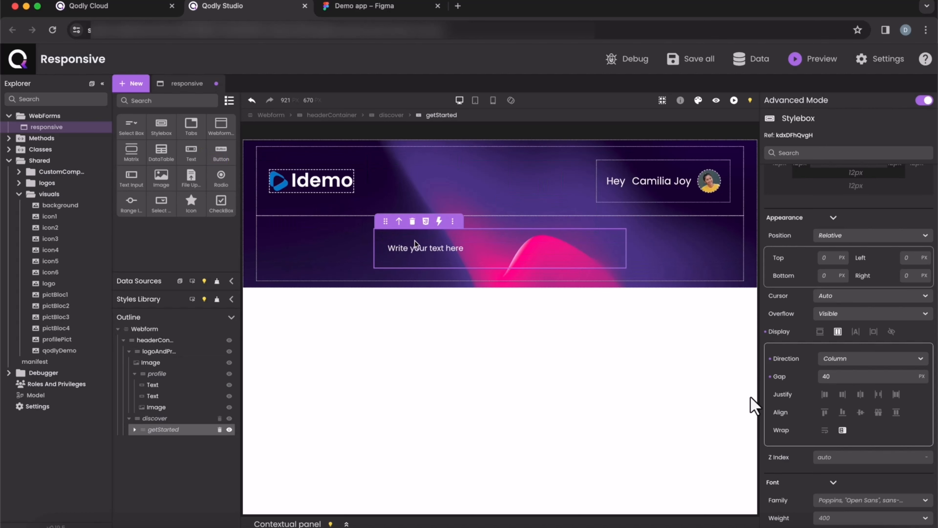
double_click(415, 245)
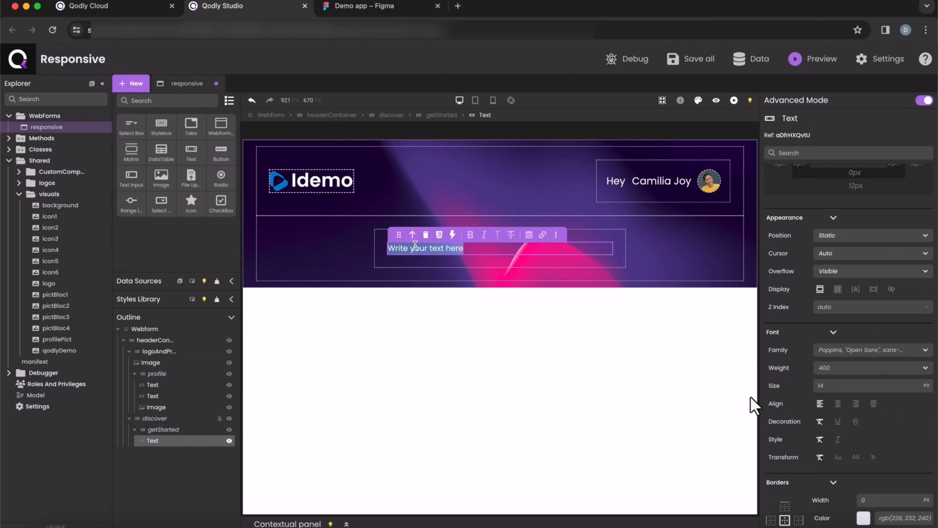
type("Internal")
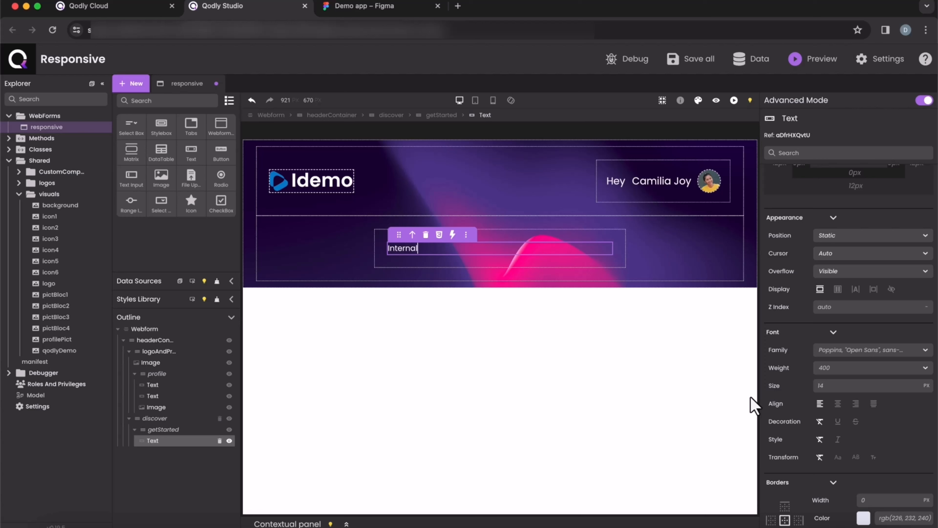
type(" Knowledge Exchange")
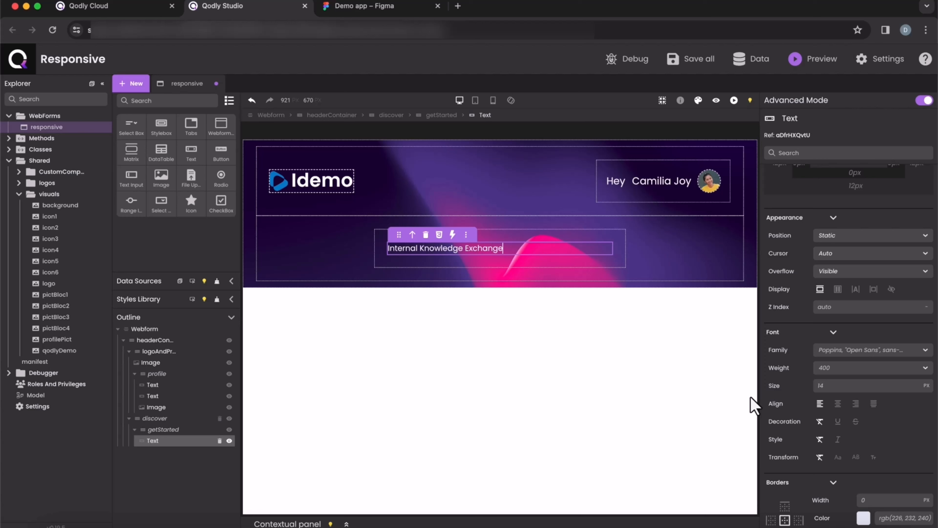
- Set the getStarted heading's font size to 40 px and make all of its text bold
left_click(831, 386)
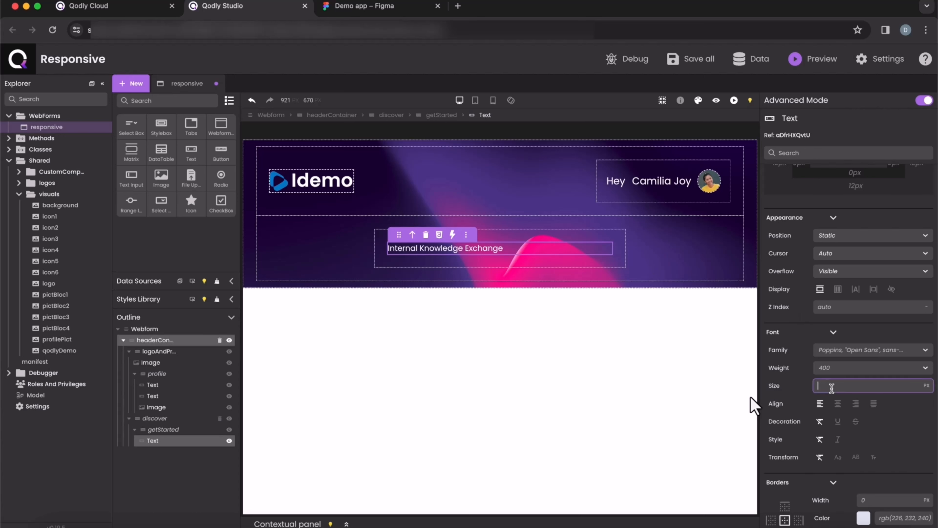
key("Return")
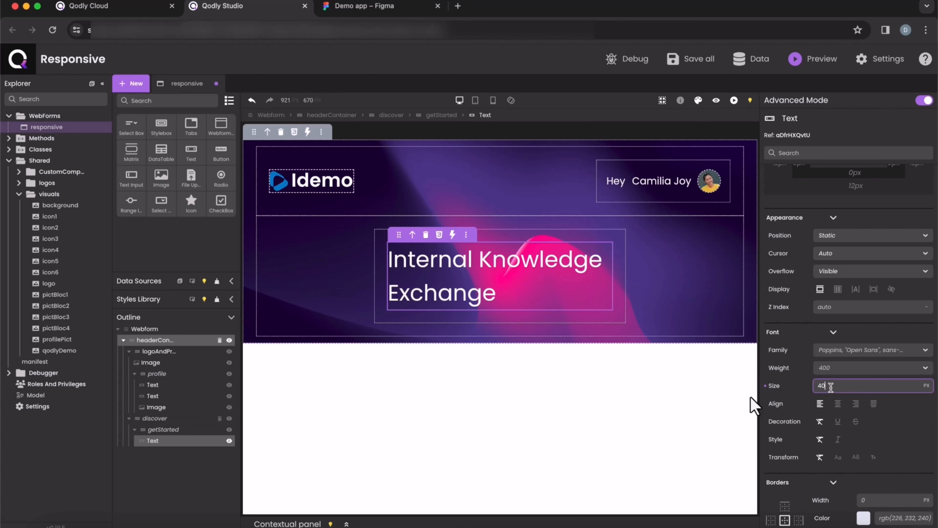
left_click(456, 263)
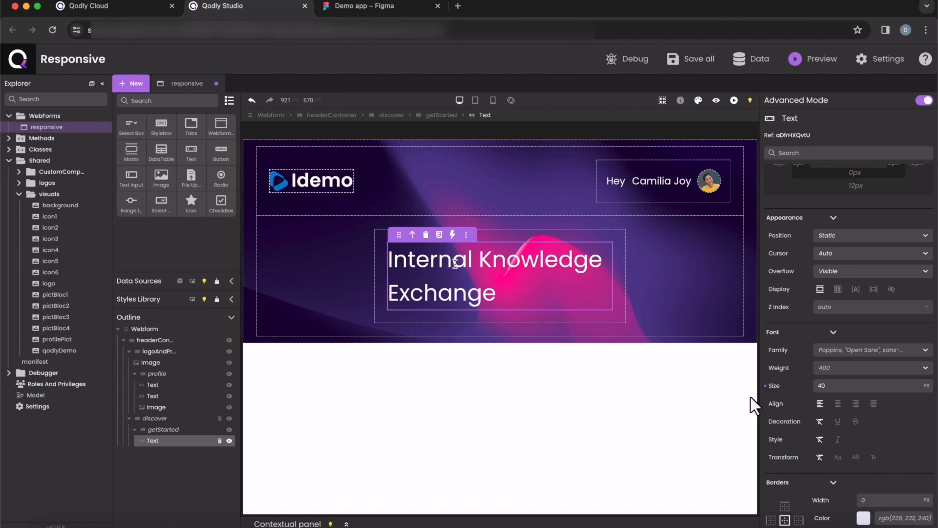
key("ctrl+a")
left_click(471, 235)
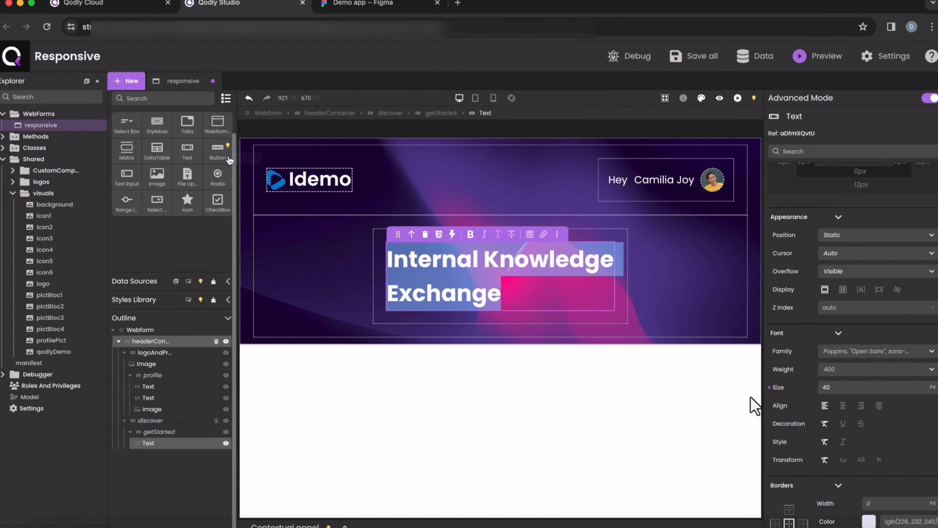
- Add a Button below the heading in getStarted and size it 200 px wide by 40 px high
left_click_drag(220, 154, 398, 321)
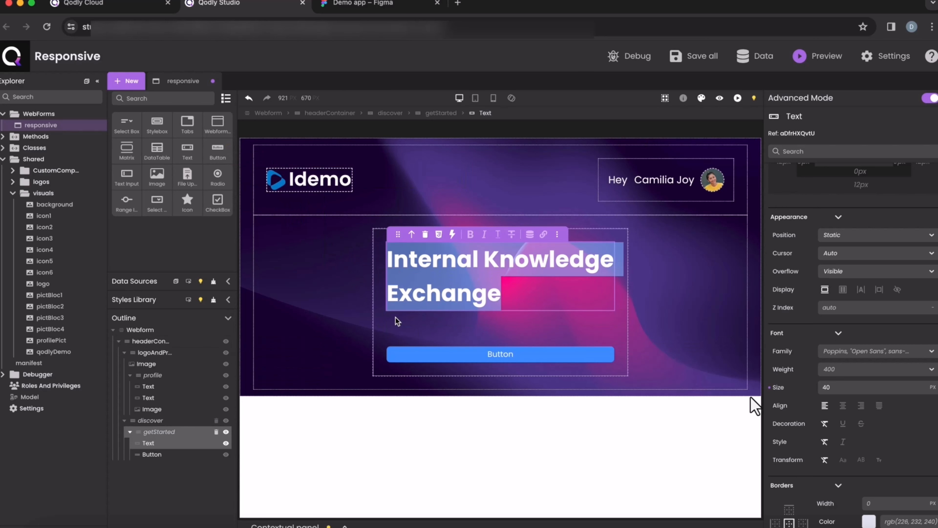
left_click(436, 356)
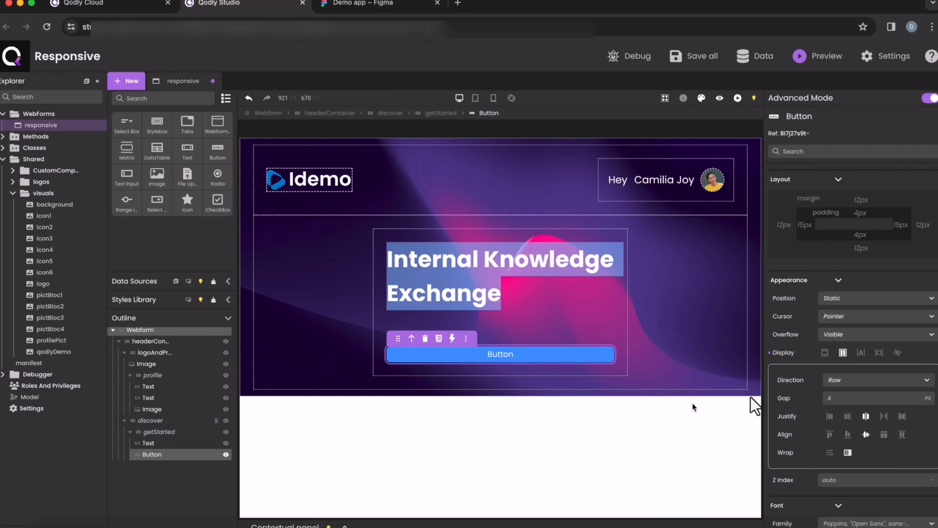
scroll(882, 388, "up", 8)
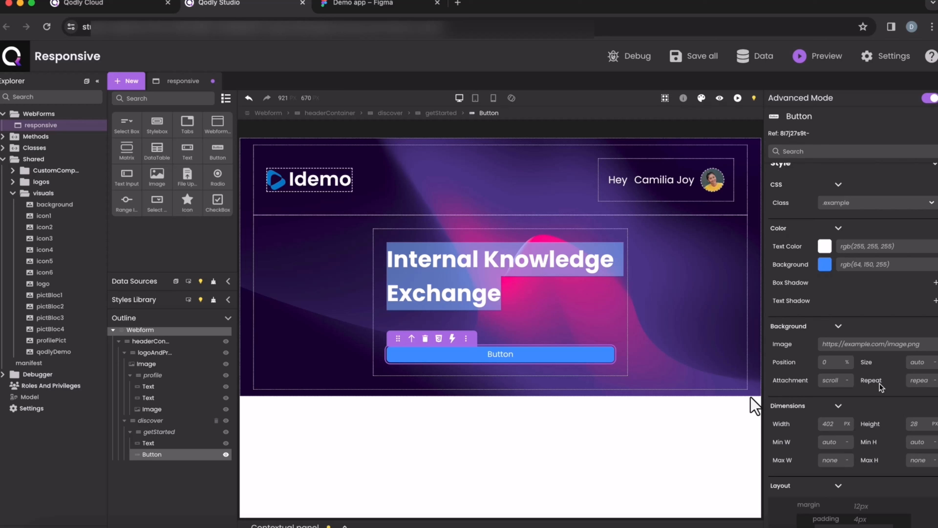
left_click(831, 423)
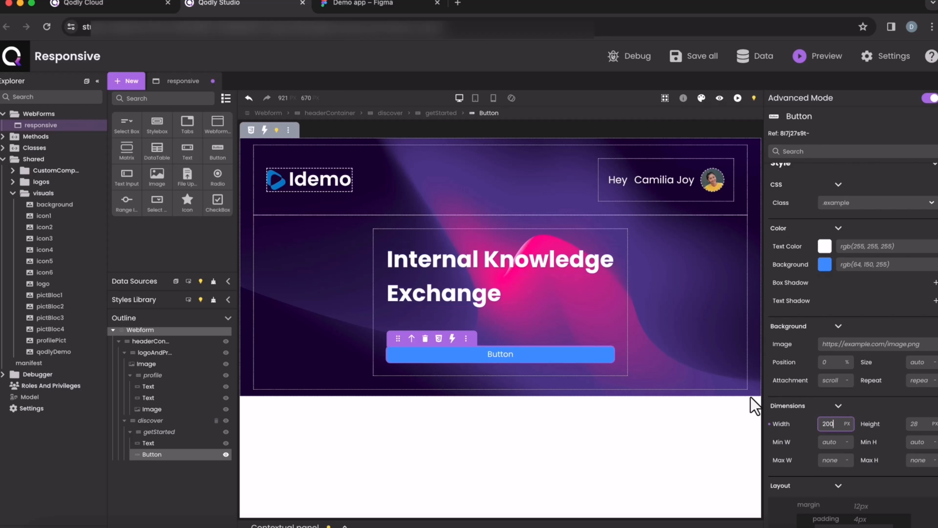
key("Return")
left_click(920, 424)
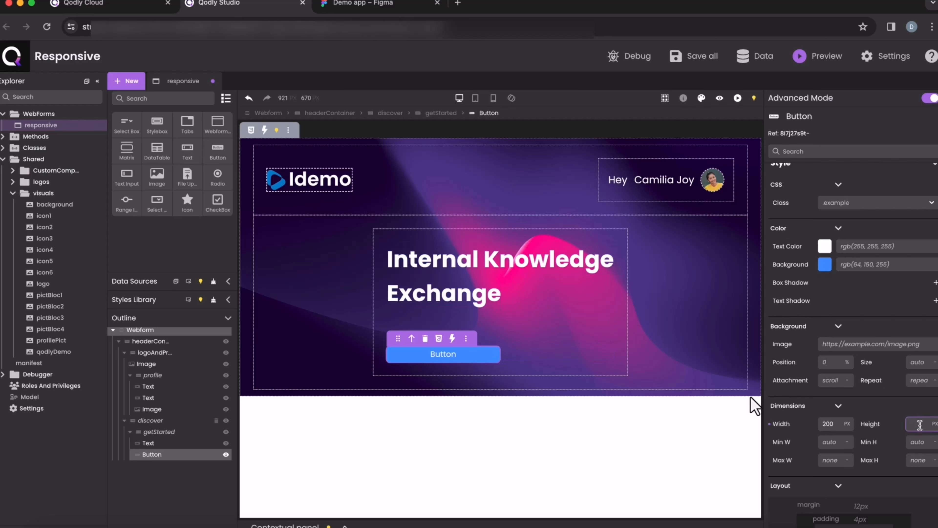
type("40")
key("Return")
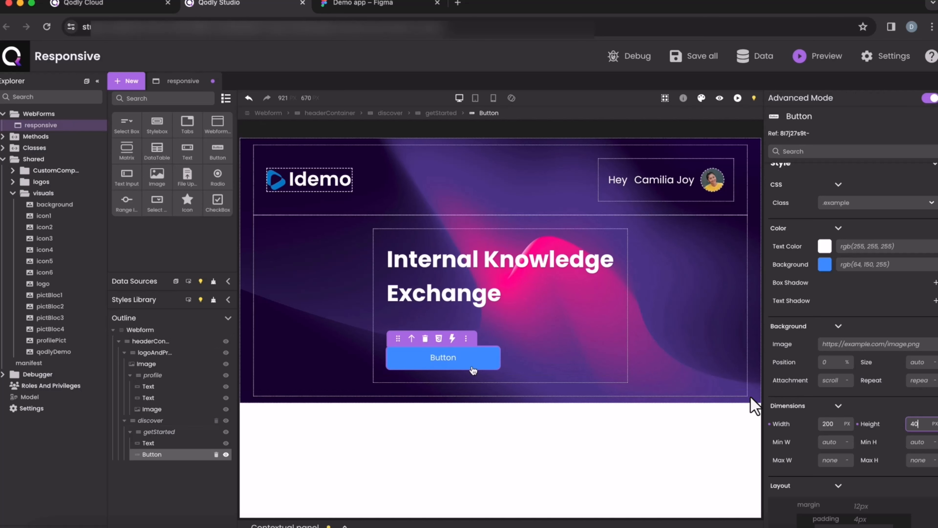
- Label the getStarted button "Let's get started" and set its font size to 16 px
double_click(448, 357)
type("Let's get started")
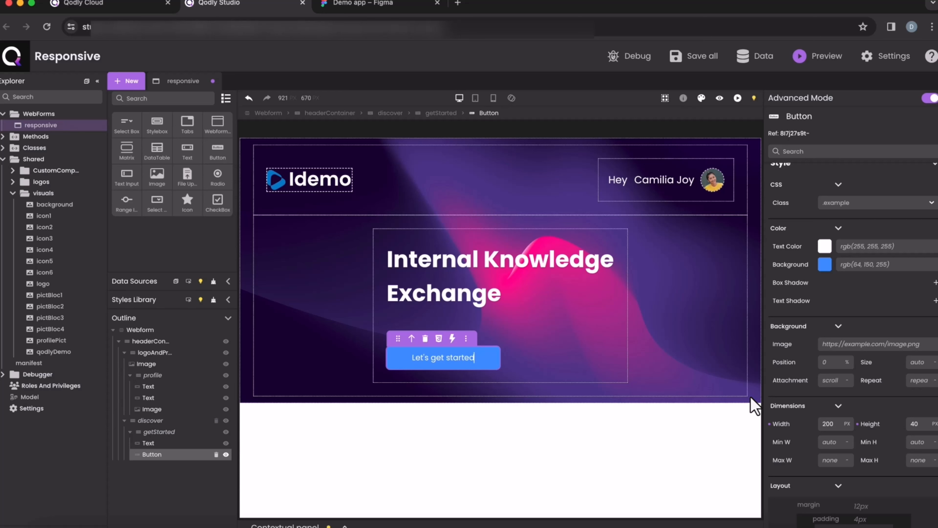
scroll(850, 390, "down", 3)
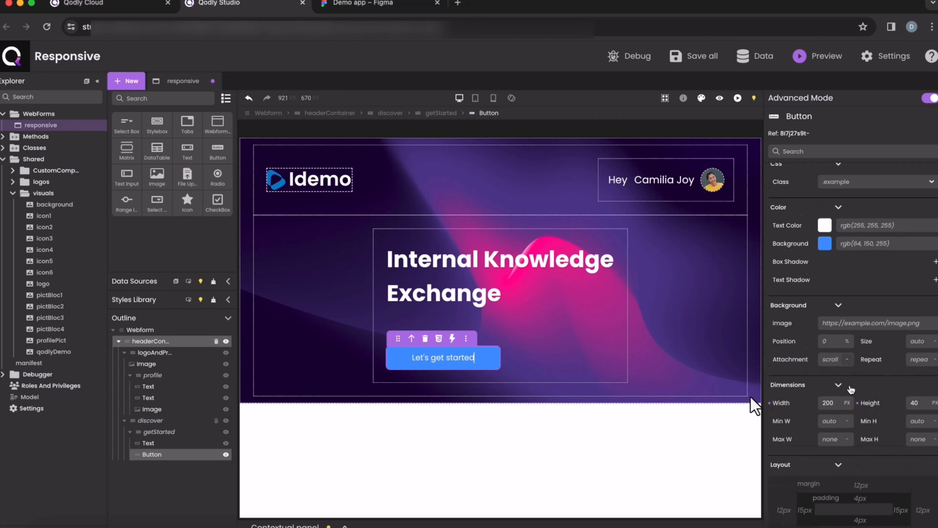
scroll(847, 394, "down", 4)
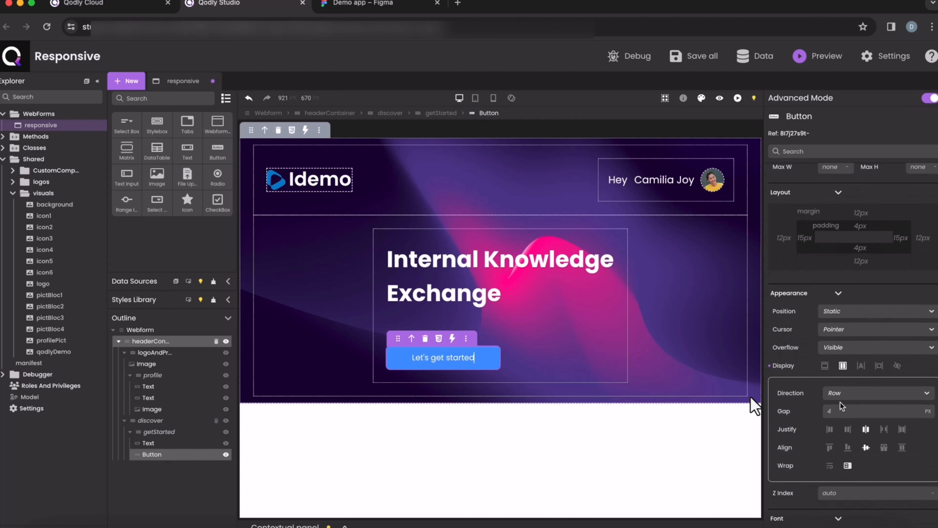
scroll(841, 403, "down", 1)
left_click(830, 486)
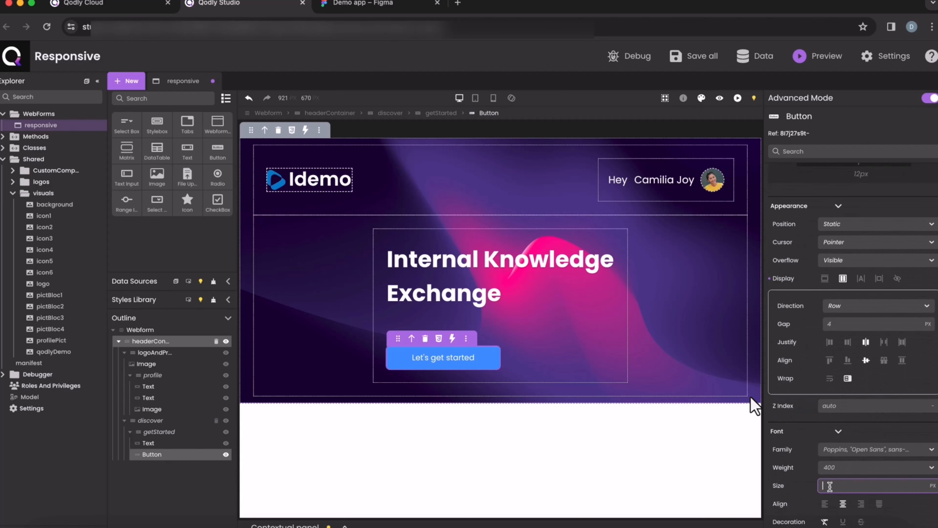
type("16")
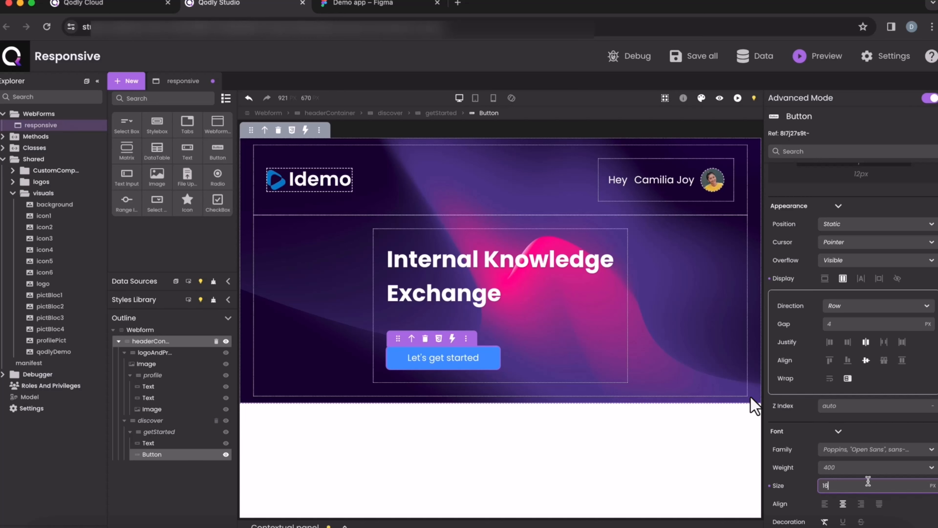
- Set the getStarted button's border radius to 0 px on all corners
scroll(868, 480, "down", 6)
scroll(869, 481, "down", 1)
left_click(877, 500)
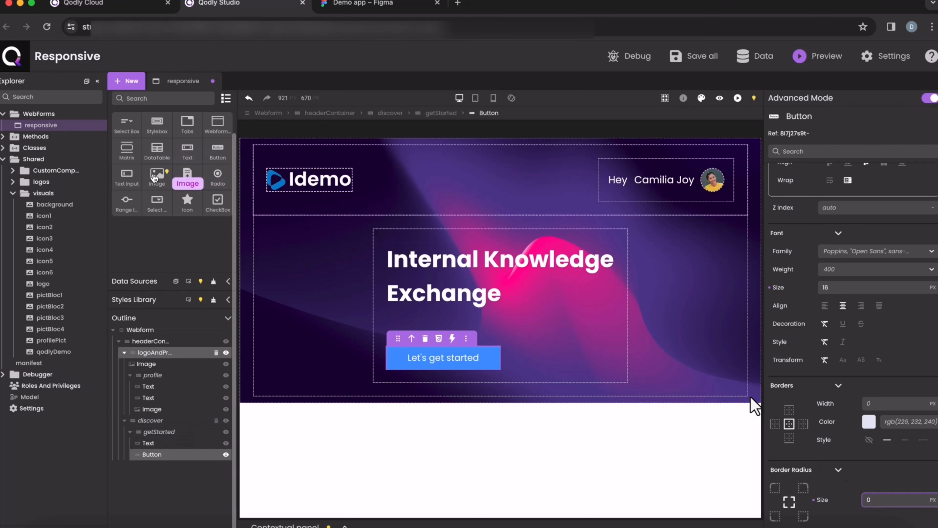
- Add an Image after getStarted in discover, 450 px wide with a 390 px minimum width, and fill it with the qodlyDemo picture
left_click_drag(155, 177, 669, 295)
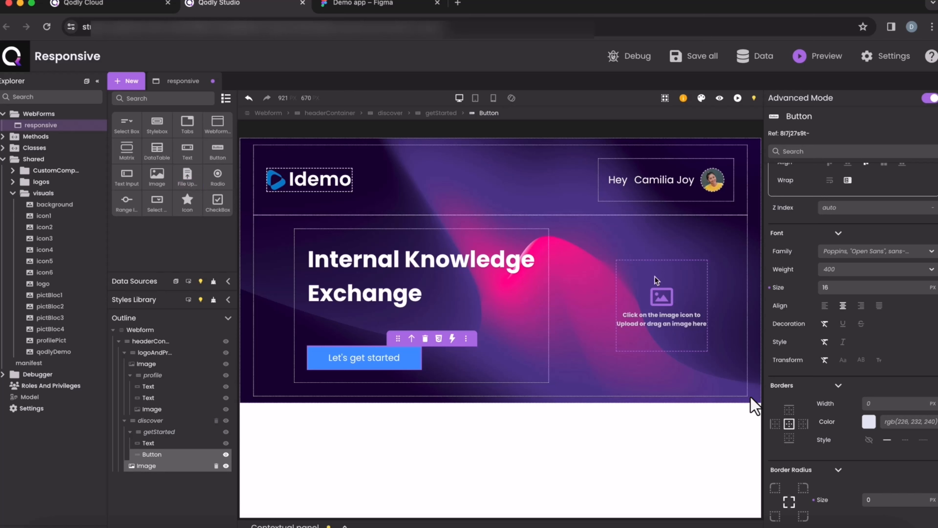
left_click(657, 281)
scroll(867, 303, "up", 6)
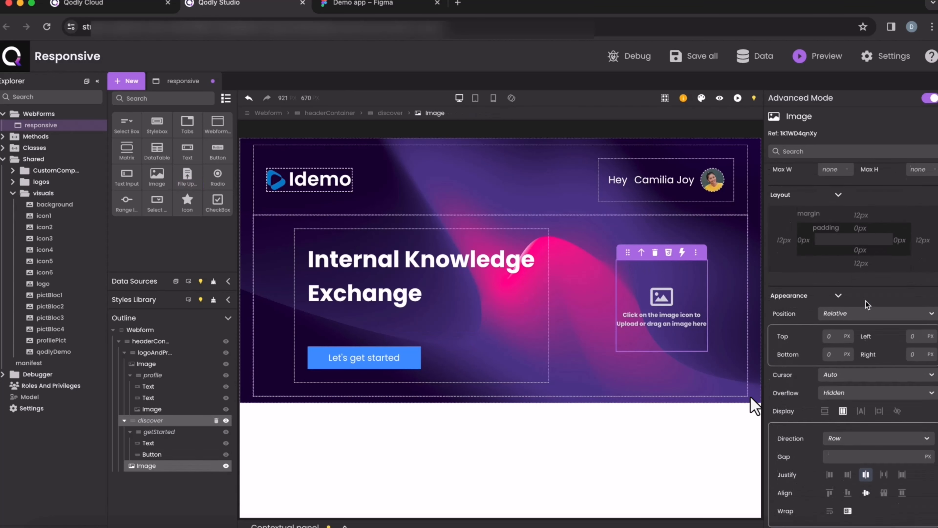
double_click(828, 217)
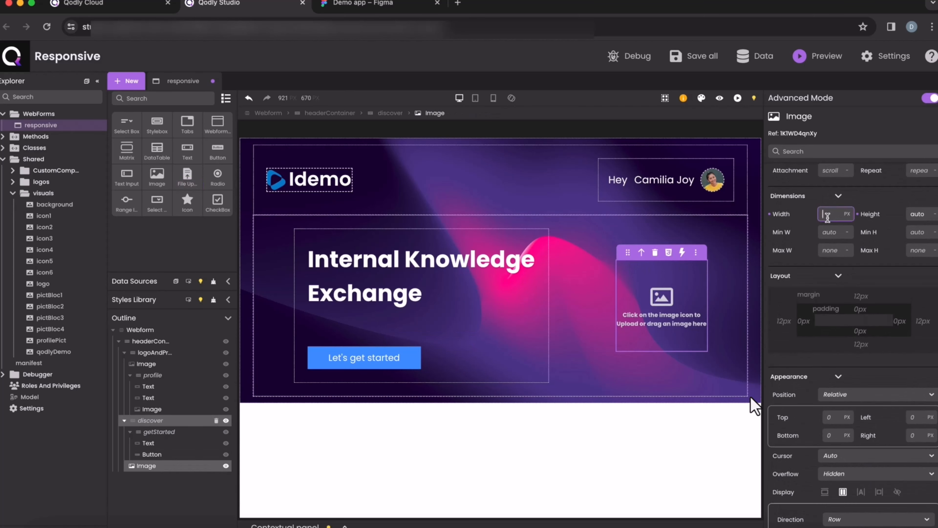
type("450")
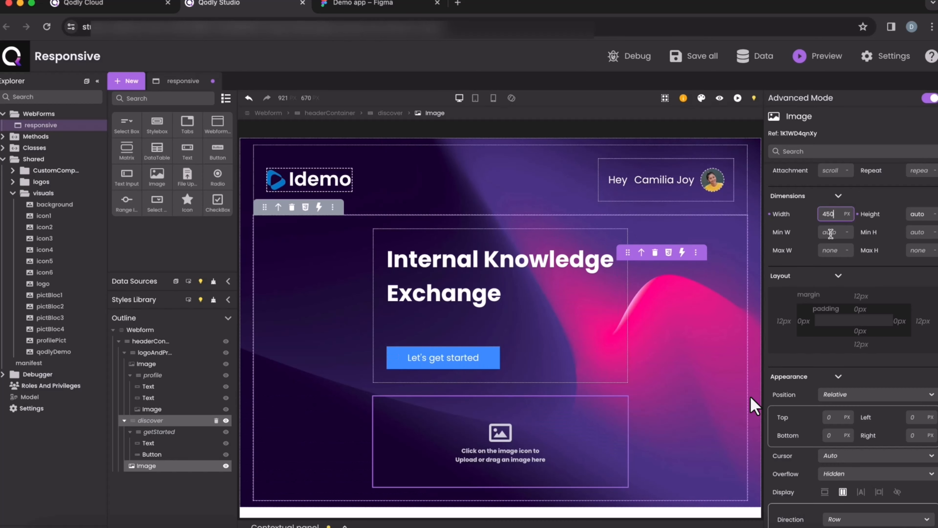
left_click(830, 232)
mouse_move(43, 353)
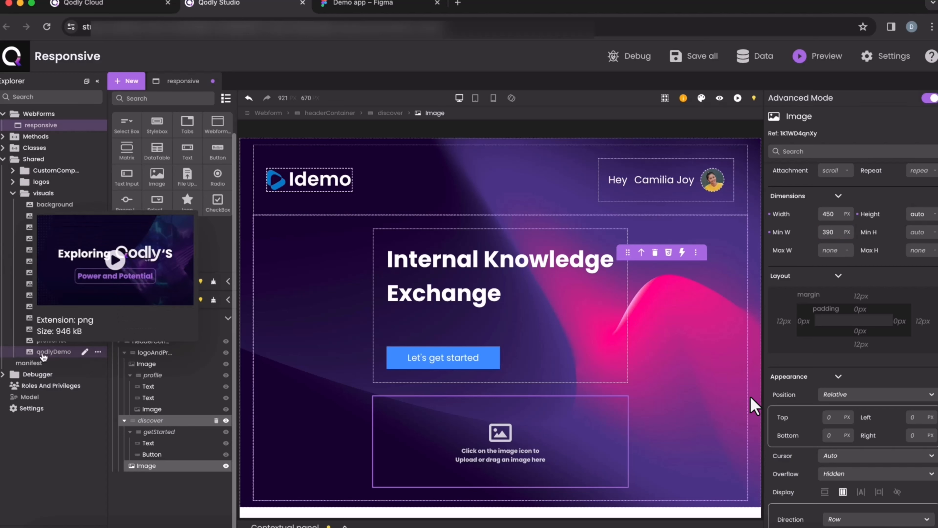
left_click_drag(42, 353, 486, 425)
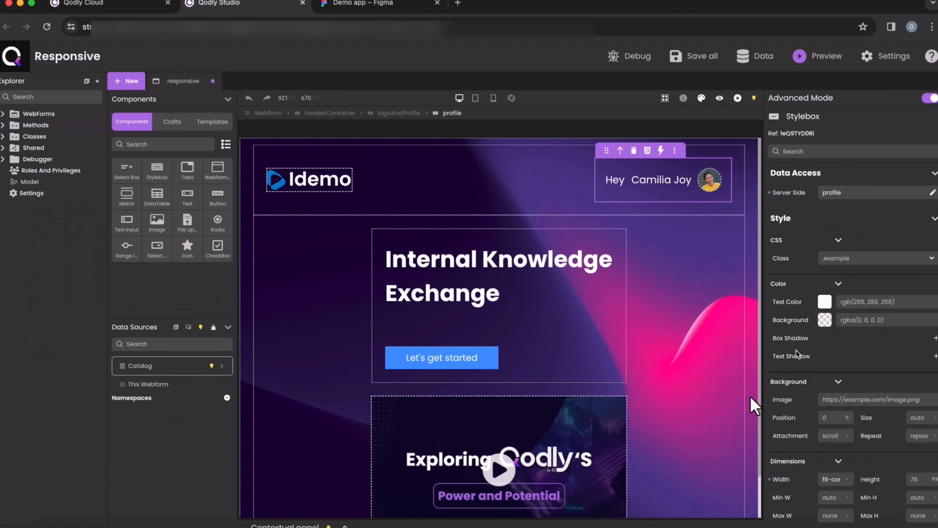
- Set the profile Stylebox's margin to 0 px on all sides
scroll(796, 353, "down", 6)
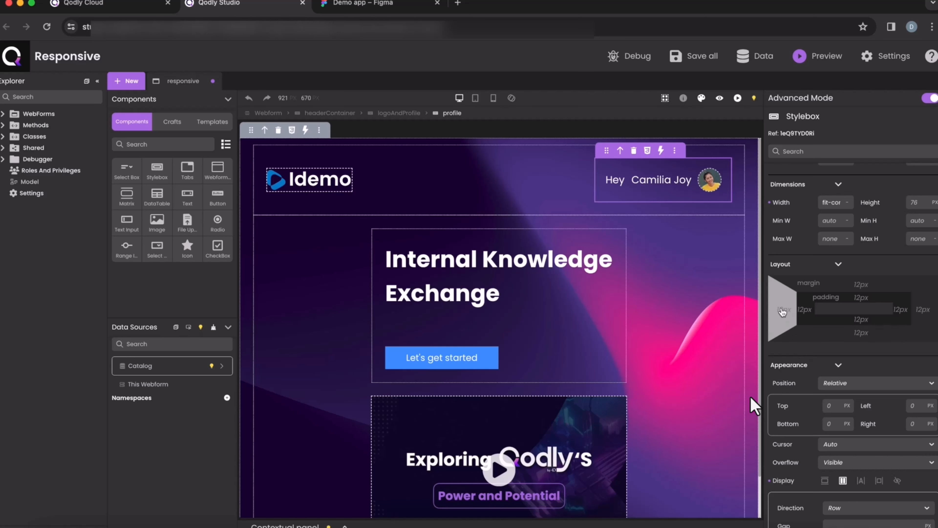
left_click(783, 309)
left_click(789, 387)
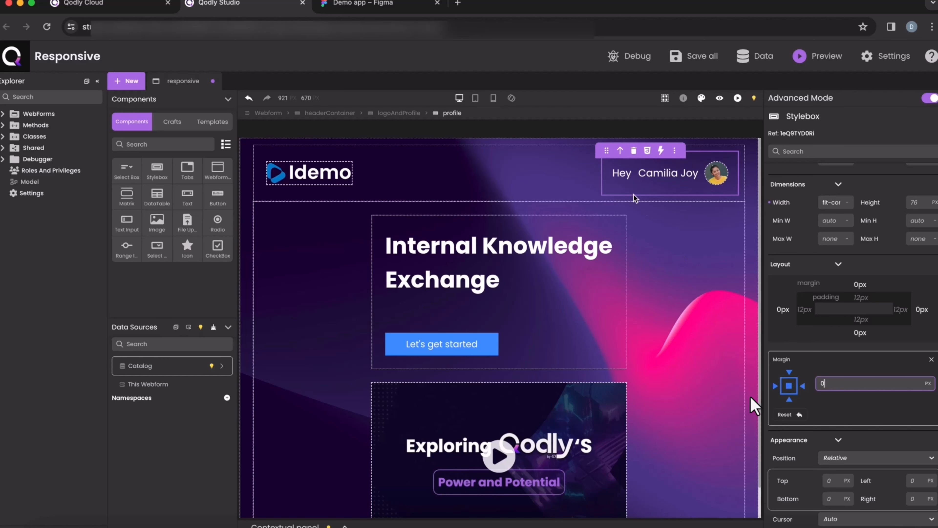
- Set the logoAndProfile Stylebox's padding to 0 px on all sides and save all changes
left_click(554, 159)
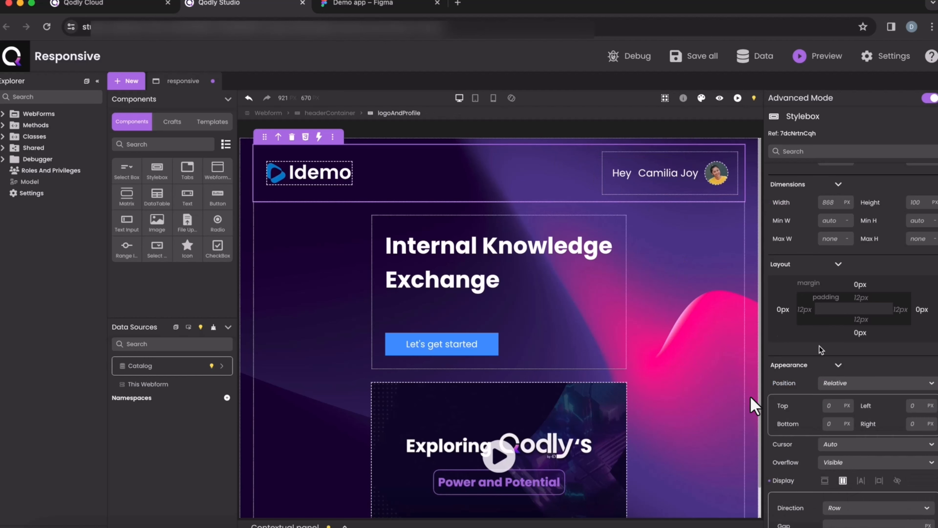
left_click(806, 311)
left_click(789, 386)
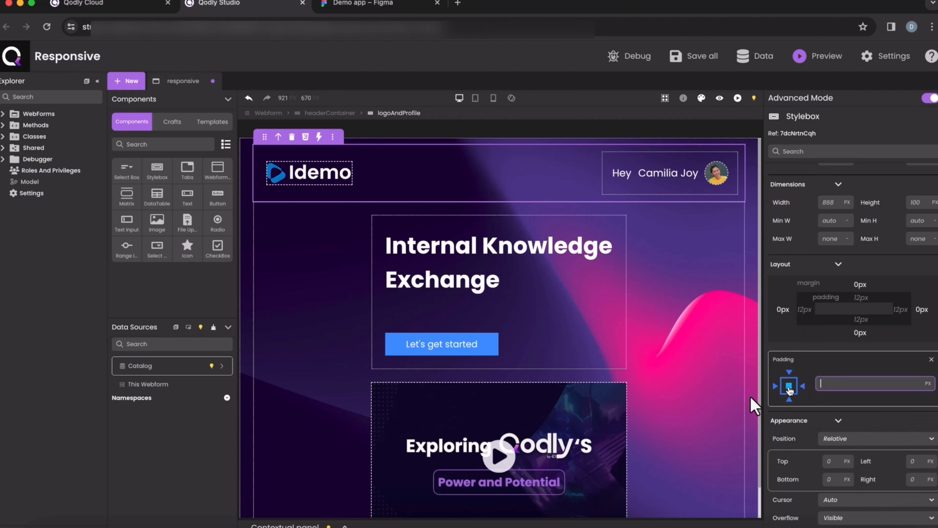
type("0")
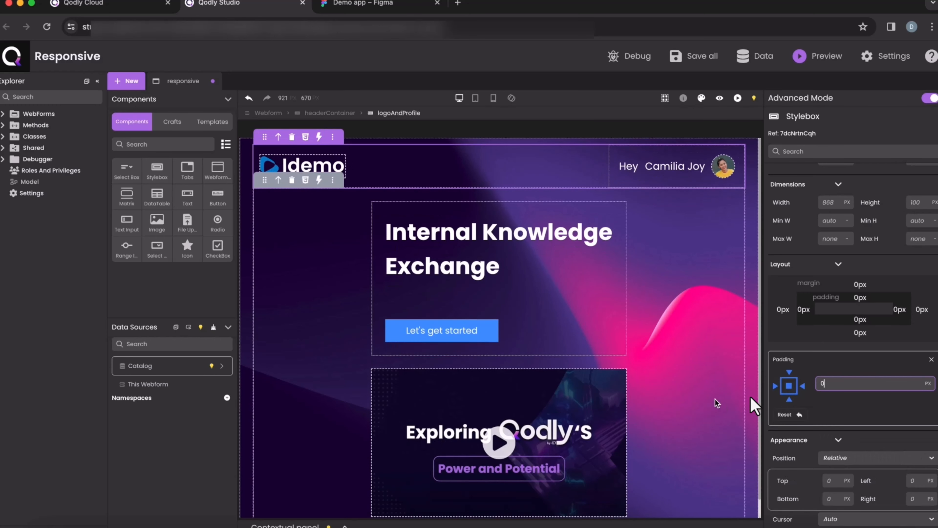
left_click(695, 57)
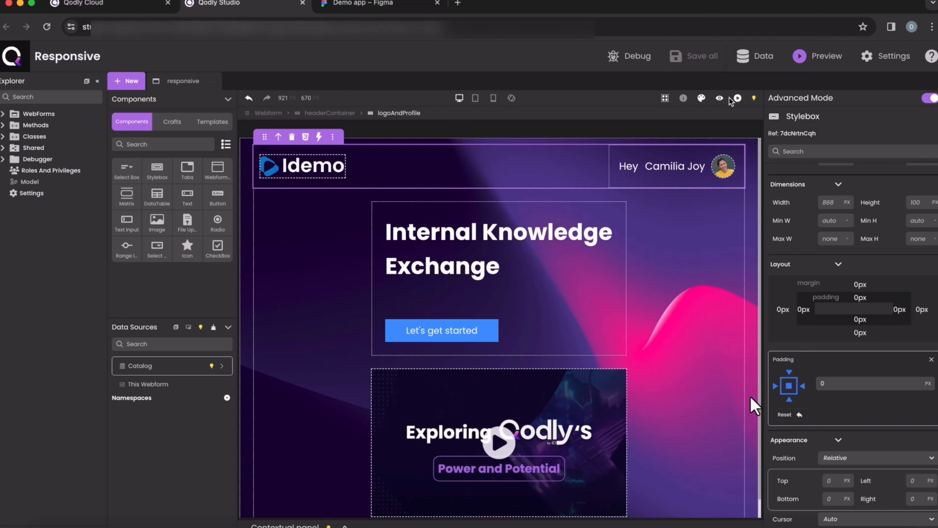
- Preview the webform in the browser and inspect its header layout in the iPhone 12 Pro viewport, closing the preview when done
left_click(737, 98)
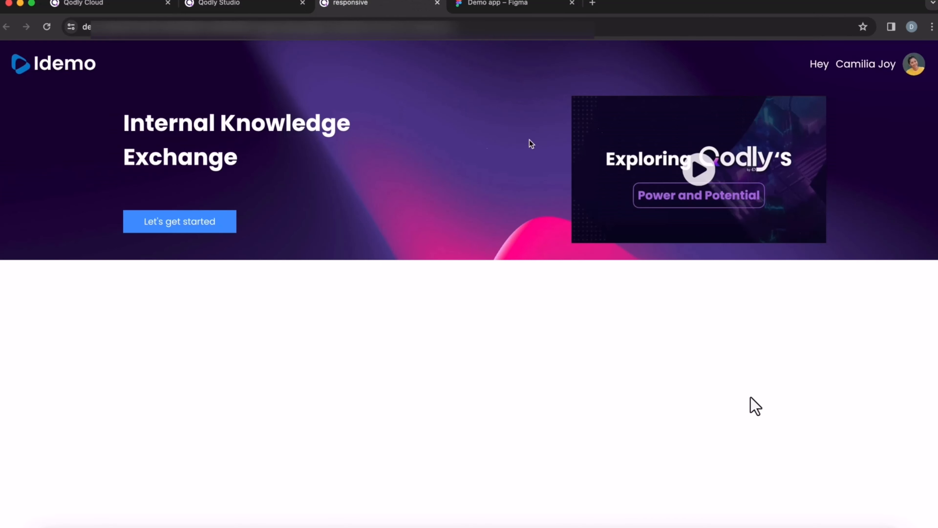
right_click(424, 164)
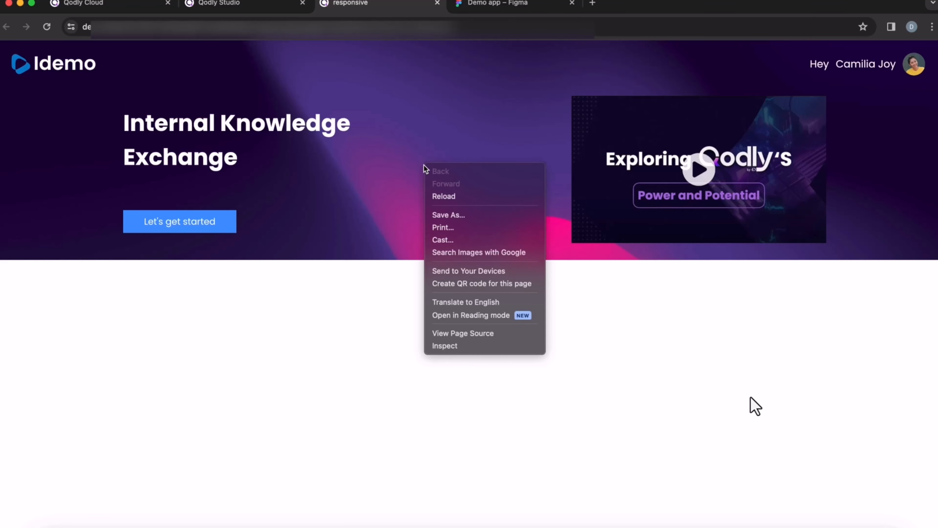
left_click(449, 344)
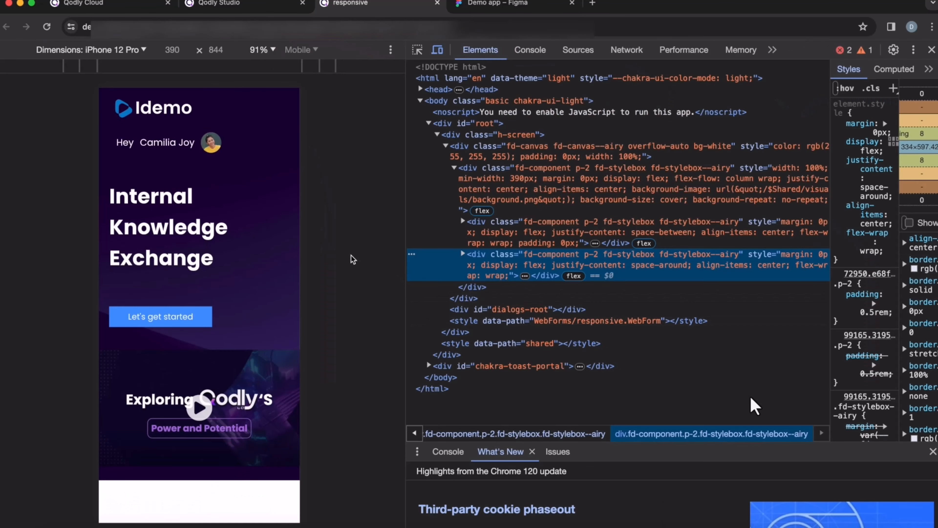
scroll(253, 251, "down", 1)
key("super+w")
- Set the height of the root Webform to 1500 px
left_click(373, 215)
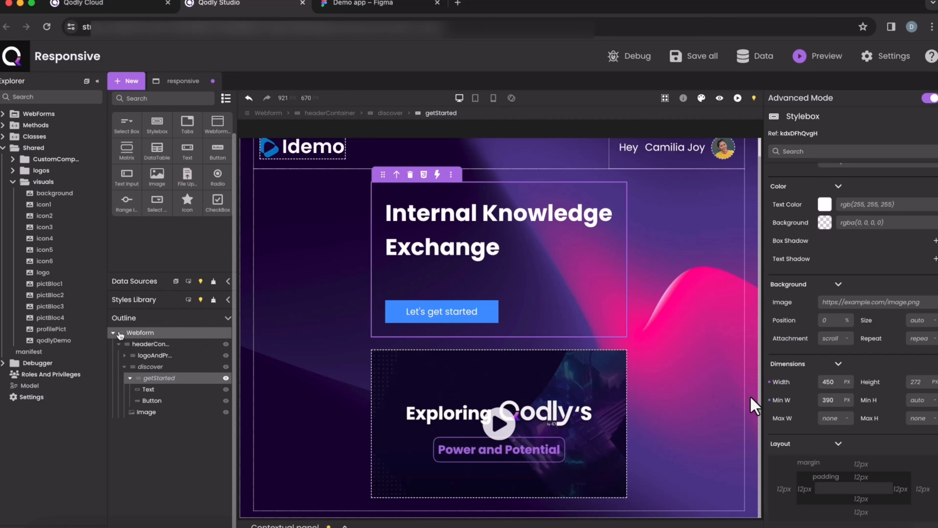
left_click(132, 334)
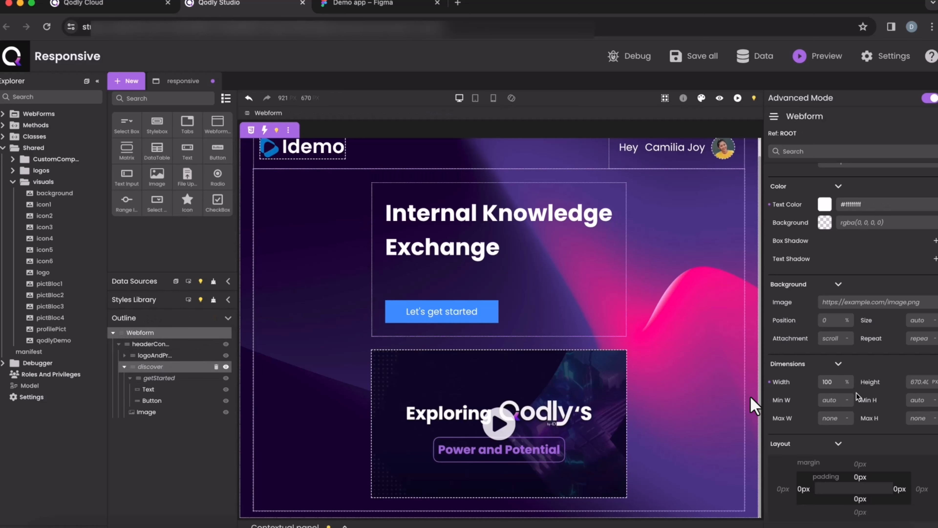
left_click(915, 385)
type("1500")
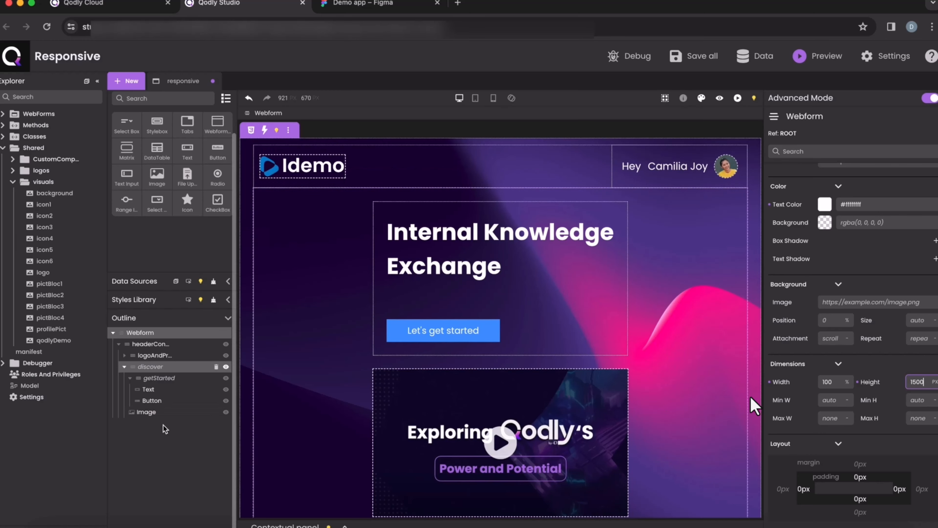
- Add a Stylebox below the header container in the blank area of the webform and name it itemsContainer
left_click(155, 411)
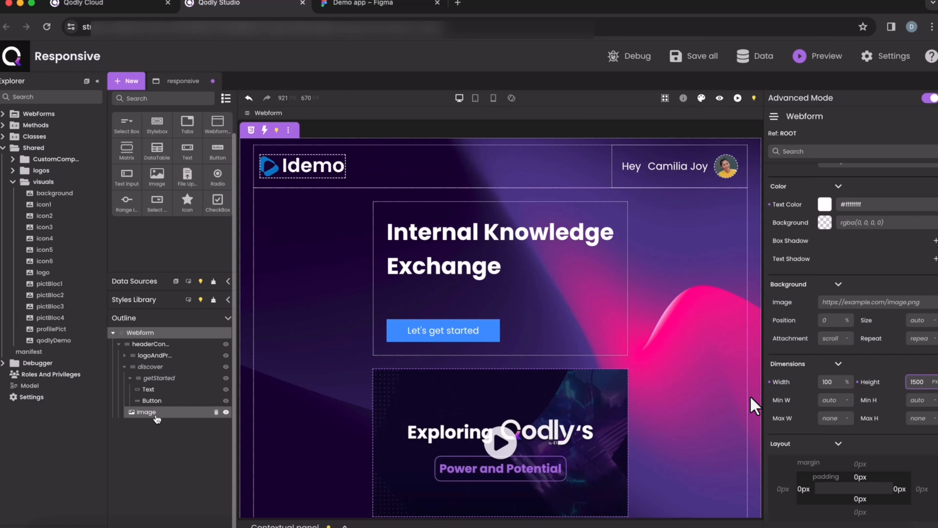
scroll(436, 341, "down", 3)
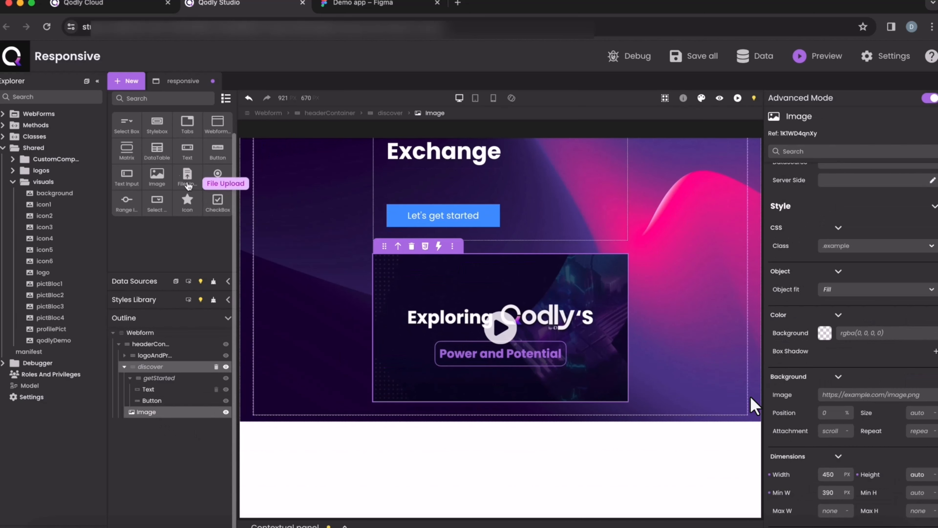
left_click_drag(190, 171, 301, 440)
left_click(310, 438)
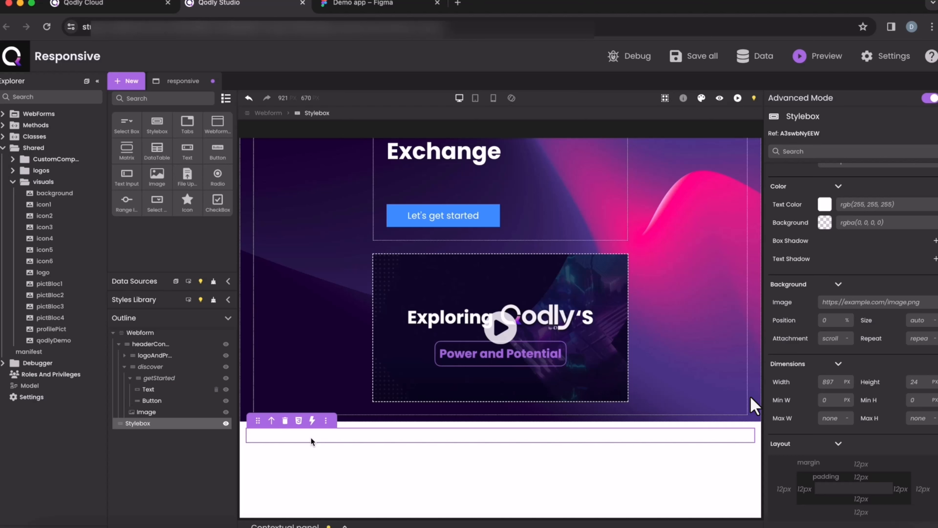
double_click(139, 424)
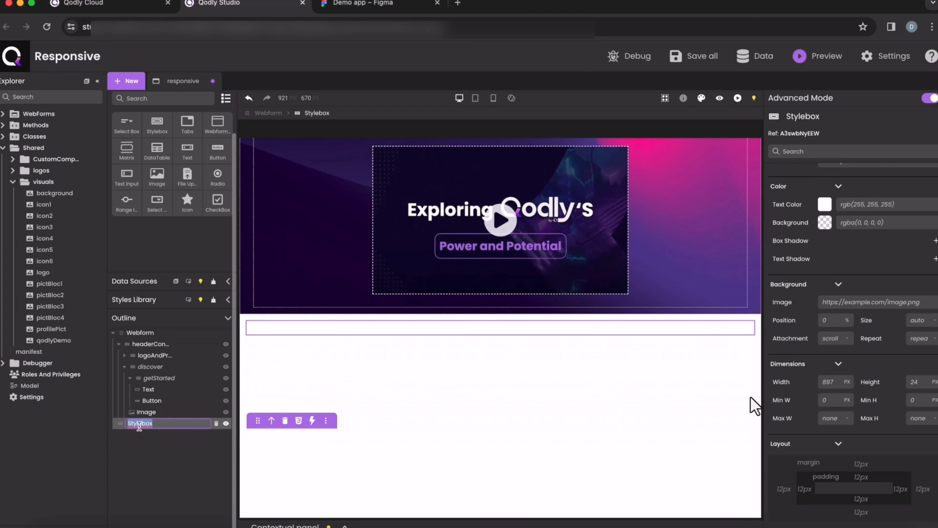
type("itemsC")
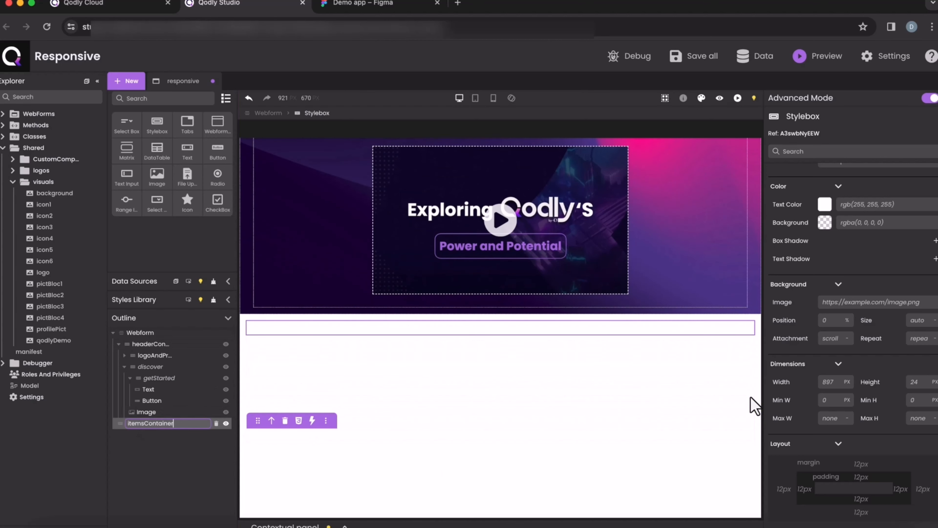
type("ontainer")
key("Return")
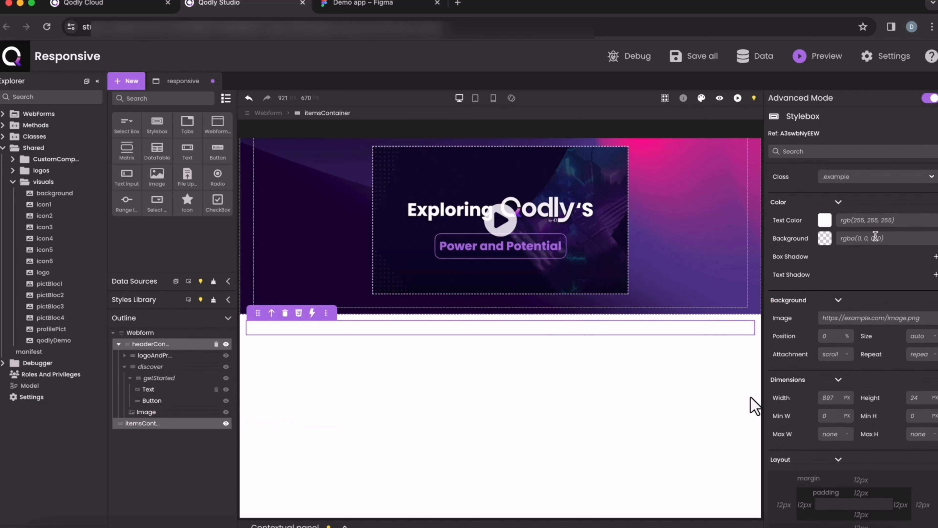
- Set the background color of itemsContainer to #23113A
left_click(875, 237)
key("super+a")
type("#23113A")
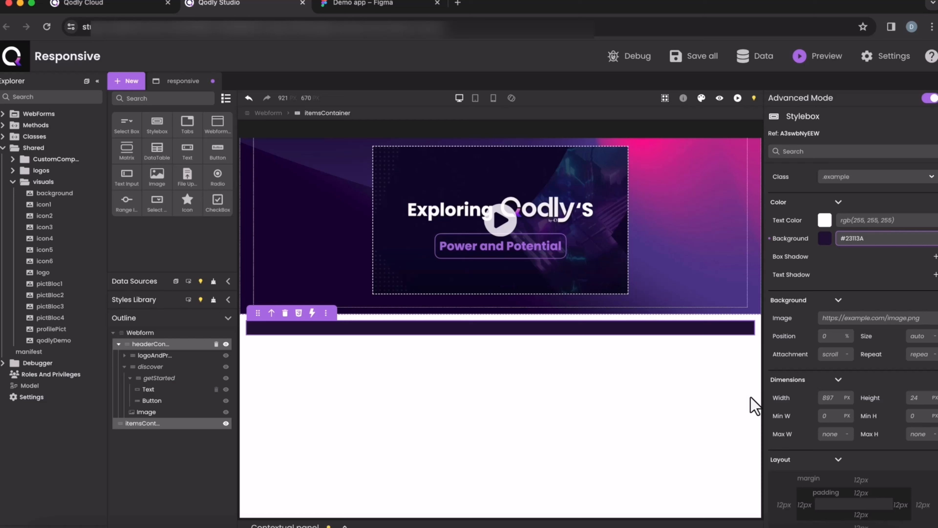
- Set the itemsContainer Stylebox's width to 100% and its minimum width to 390 px
scroll(822, 444, "down", 1)
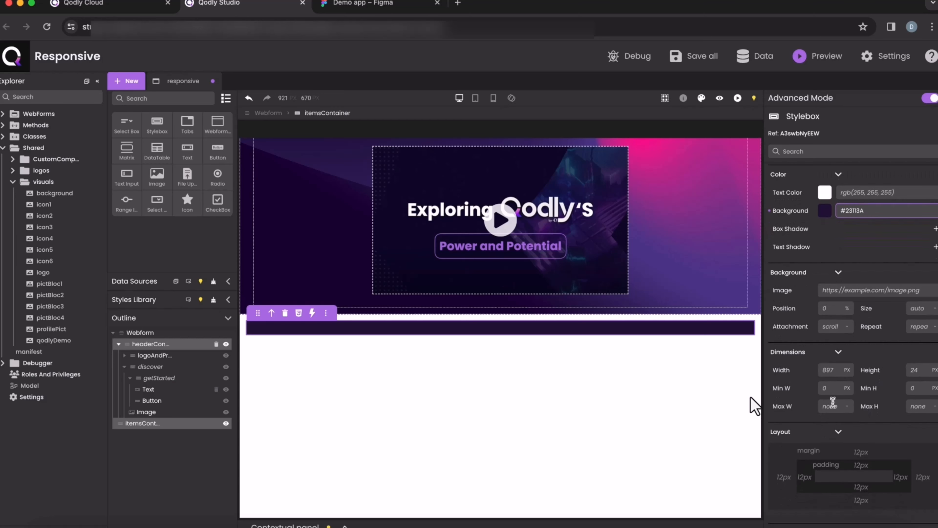
left_click(830, 367)
type("100")
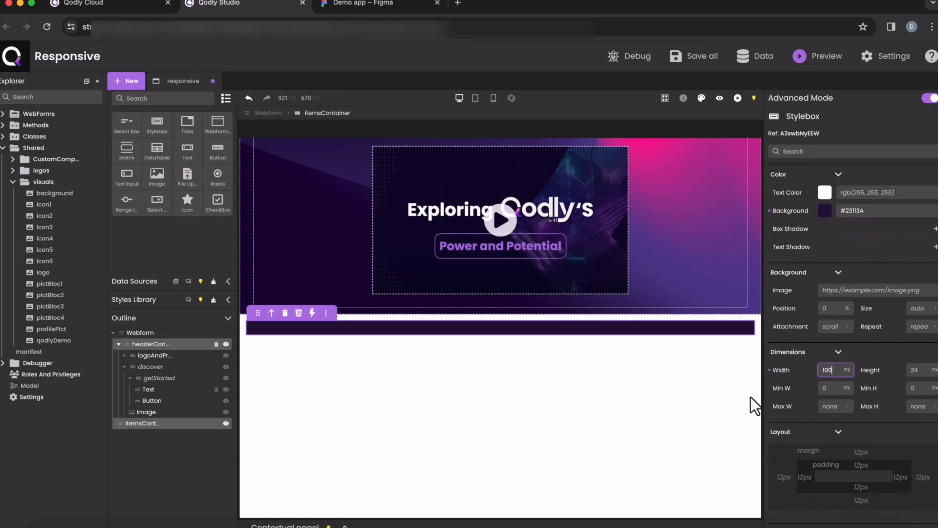
type("%")
left_click(830, 386)
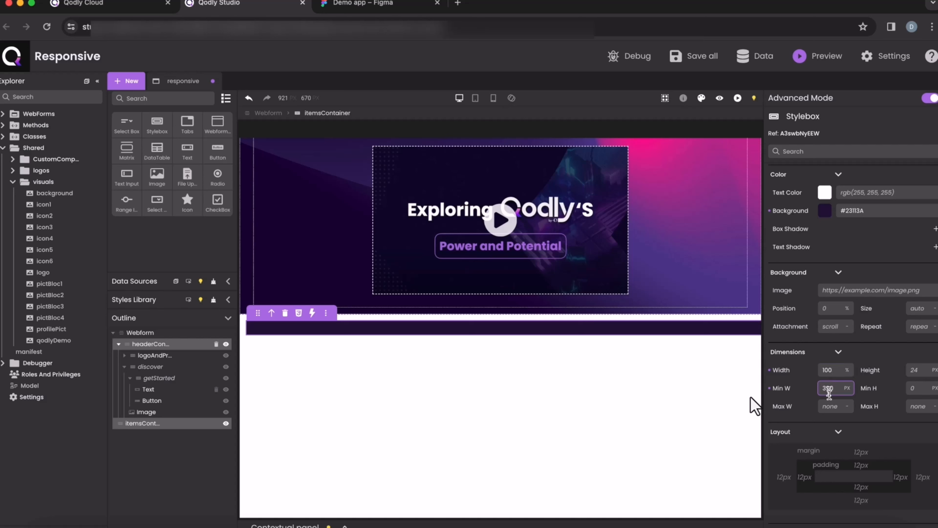
- Give itemsContainer a 0 px margin on all sides and 30 px of padding at its top and bottom
left_click(783, 477)
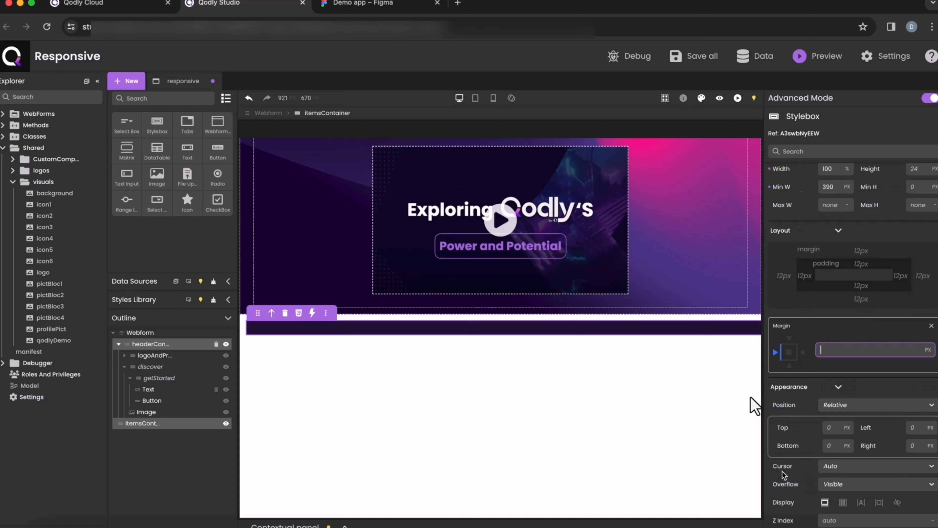
left_click(790, 352)
type("0")
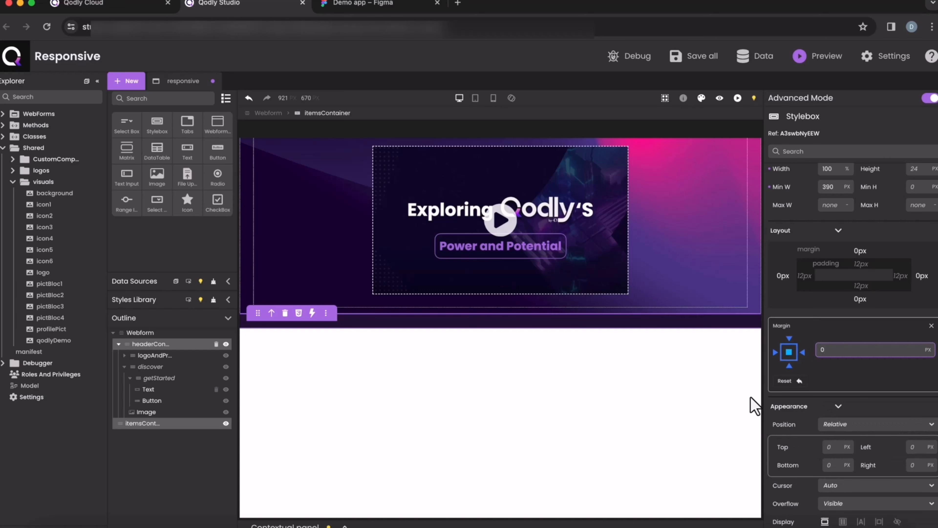
left_click(870, 265)
left_click(789, 366)
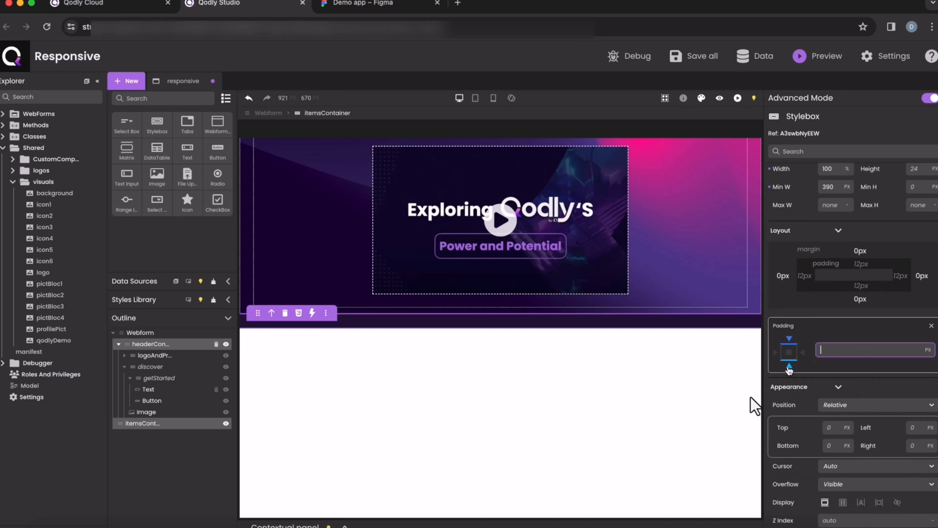
type("30")
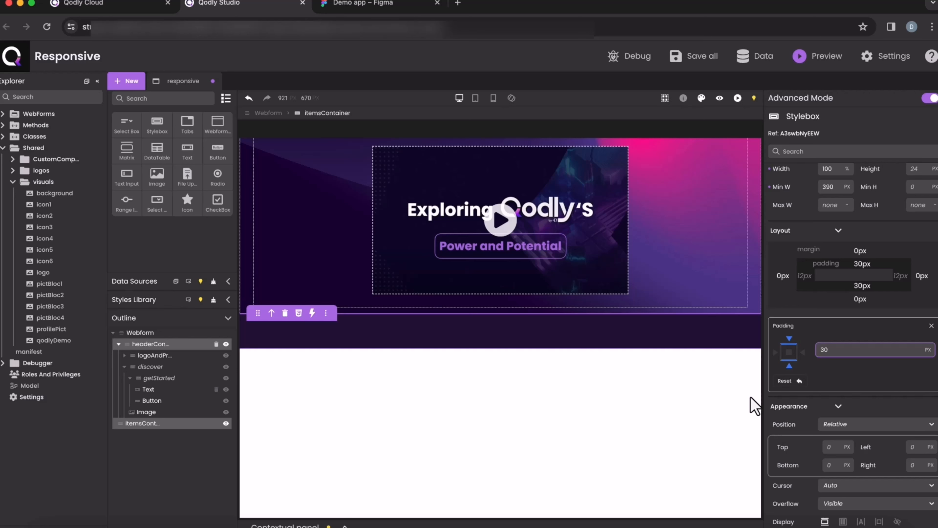
- Make itemsContainer a flex row with centered justification, centered alignment and wrapping enabled
scroll(751, 398, "down", 2)
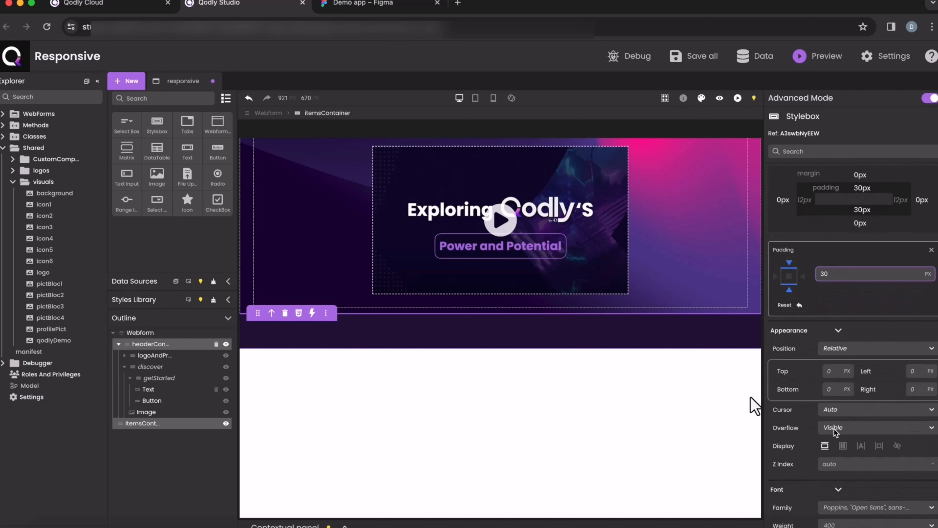
left_click(839, 445)
scroll(837, 444, "down", 2)
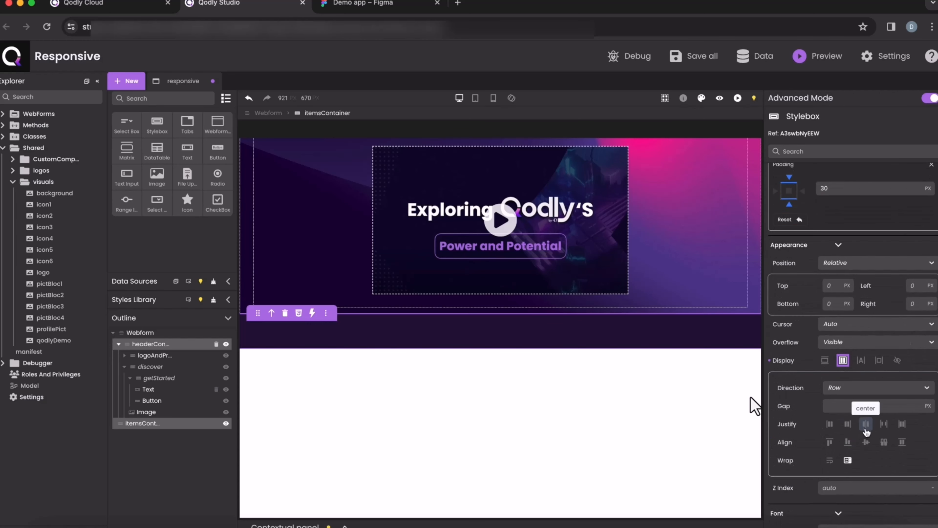
left_click(866, 424)
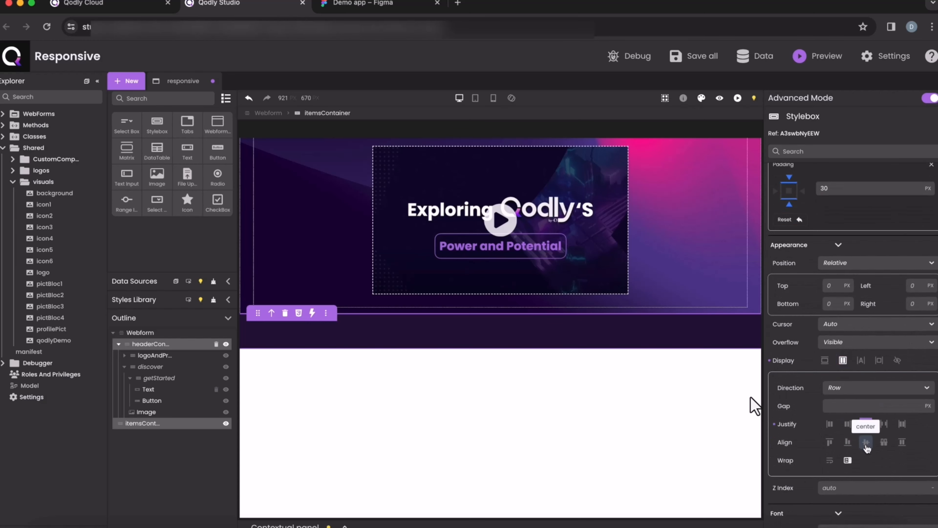
left_click(867, 442)
left_click(829, 465)
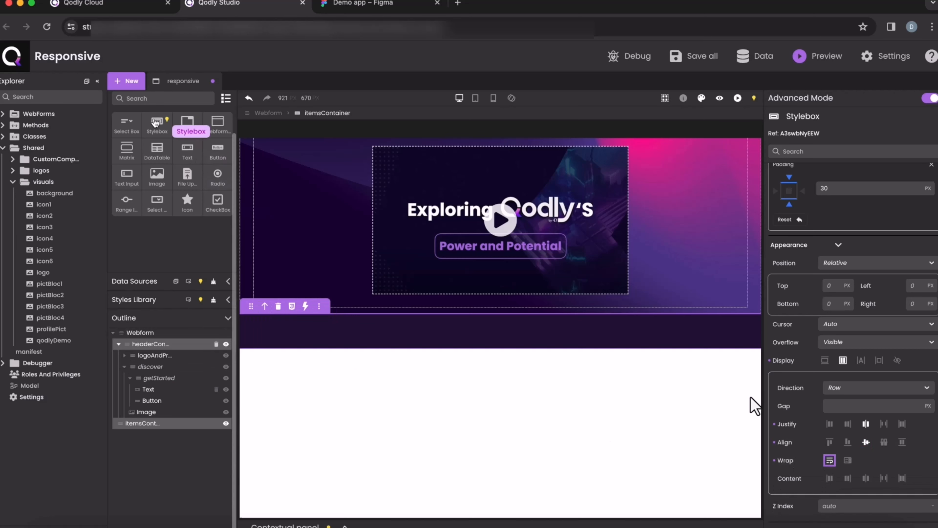
- Add a Stylebox inside itemsContainer and name it item1
left_click_drag(157, 124, 334, 342)
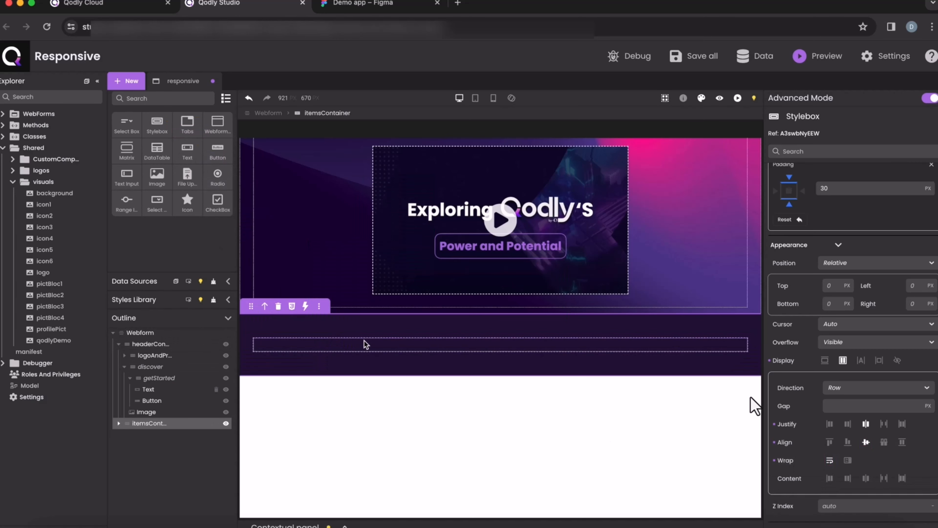
left_click(148, 435)
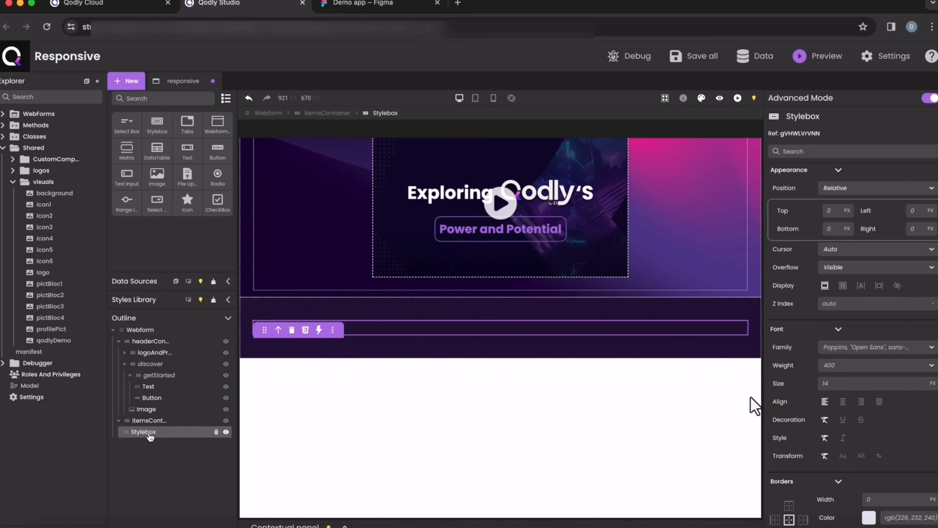
double_click(150, 435)
type("item1")
key("Return")
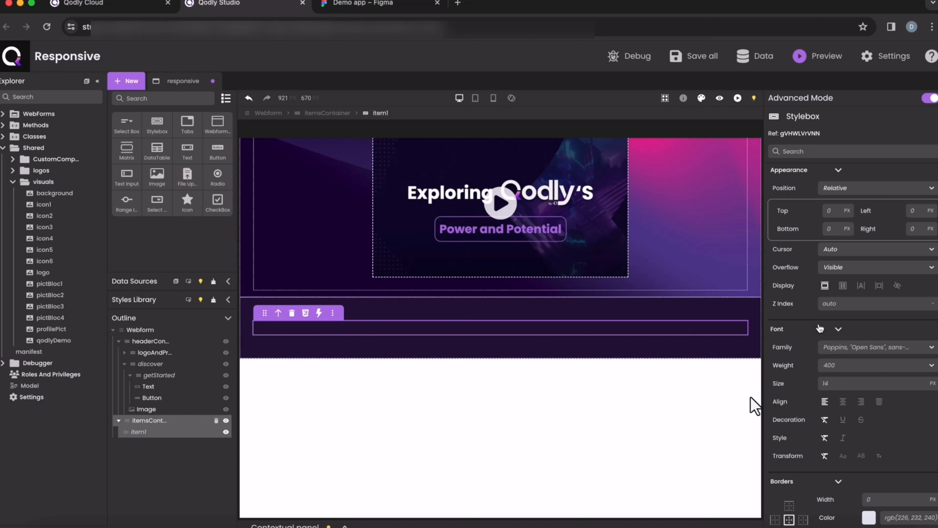
- Size item1 to 290 px wide by 108 px high and set its margin to 0 px on all sides
scroll(820, 328, "up", 7)
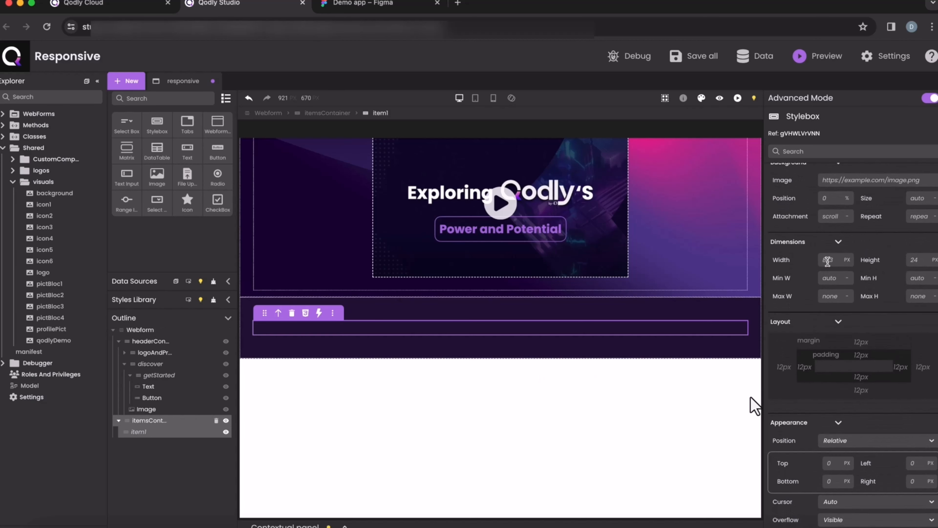
left_click(827, 260)
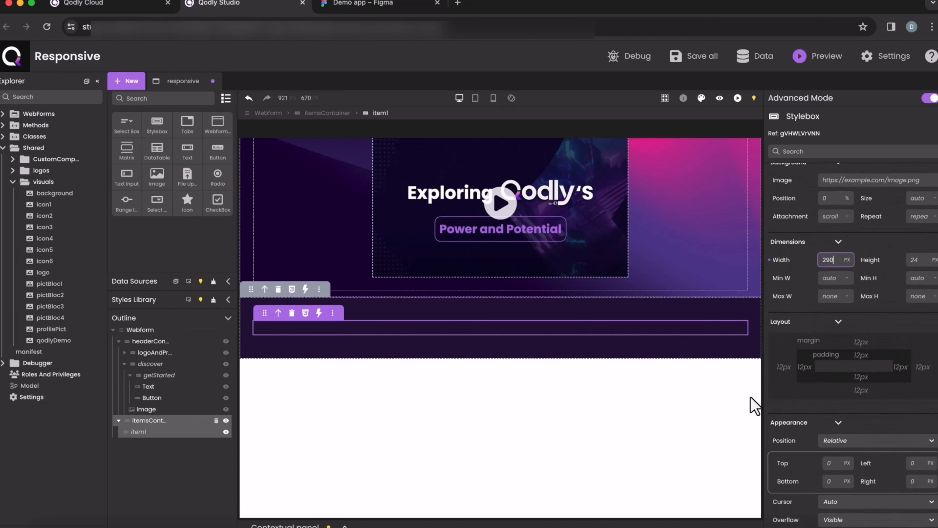
left_click(923, 261)
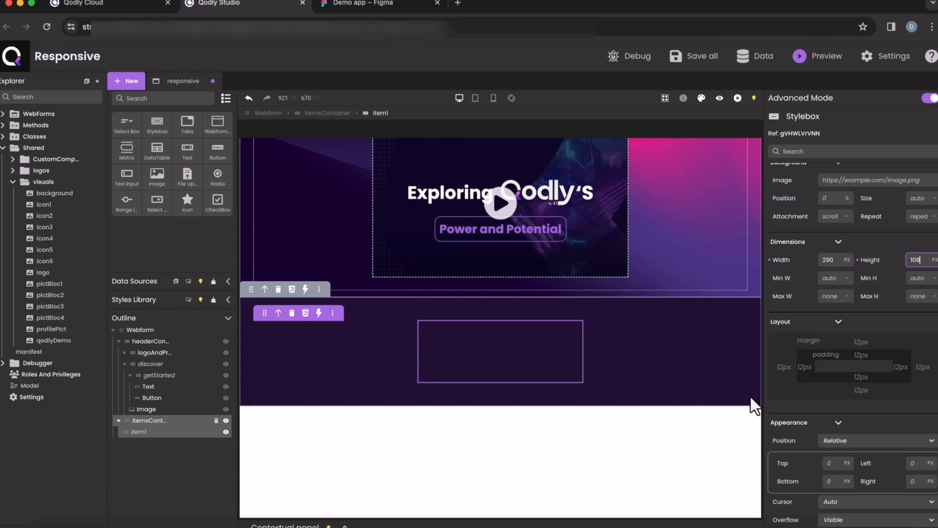
left_click(861, 341)
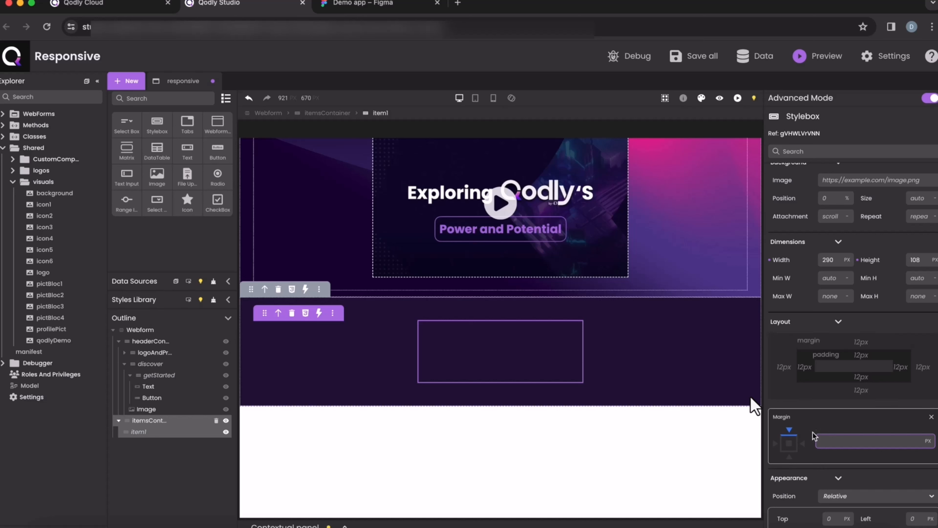
left_click(790, 445)
type("0")
key("Return")
- Switch item1 to a flex row display with centered alignment
scroll(751, 398, "down", 6)
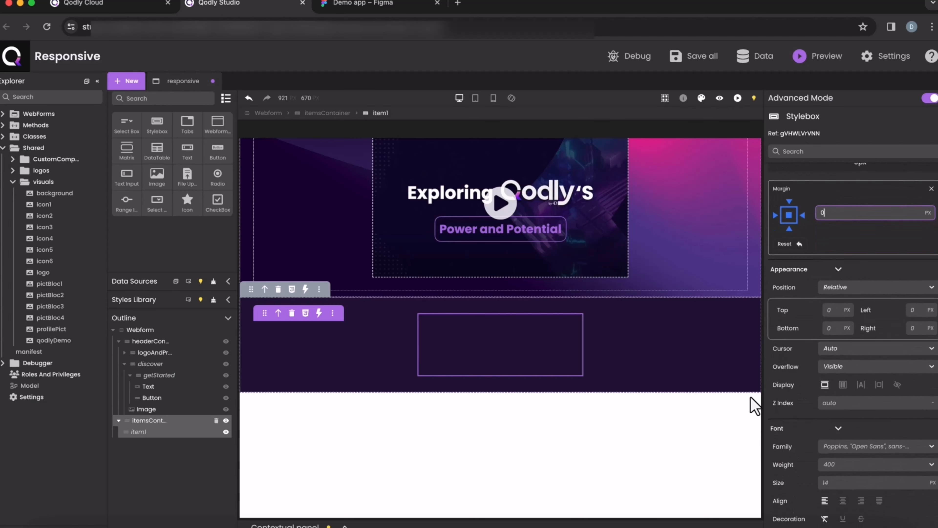
scroll(841, 373, "down", 1)
left_click(842, 365)
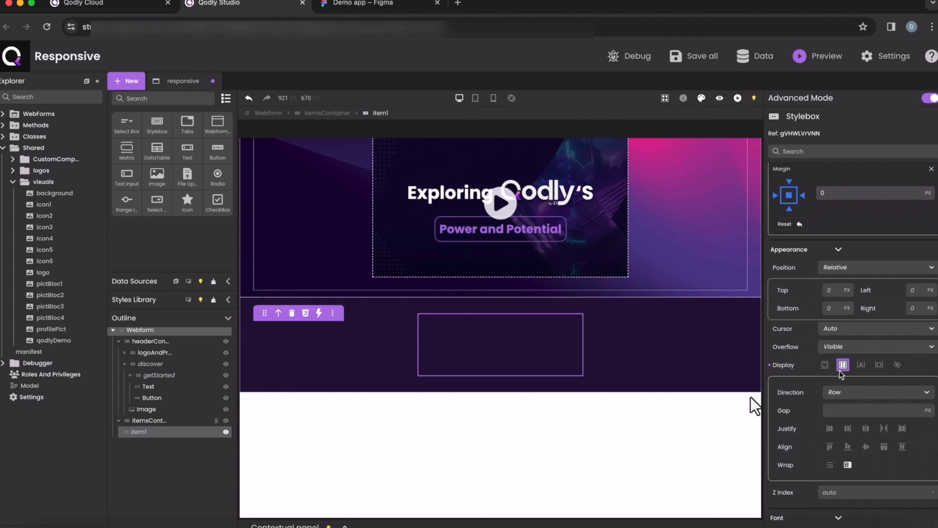
left_click(867, 447)
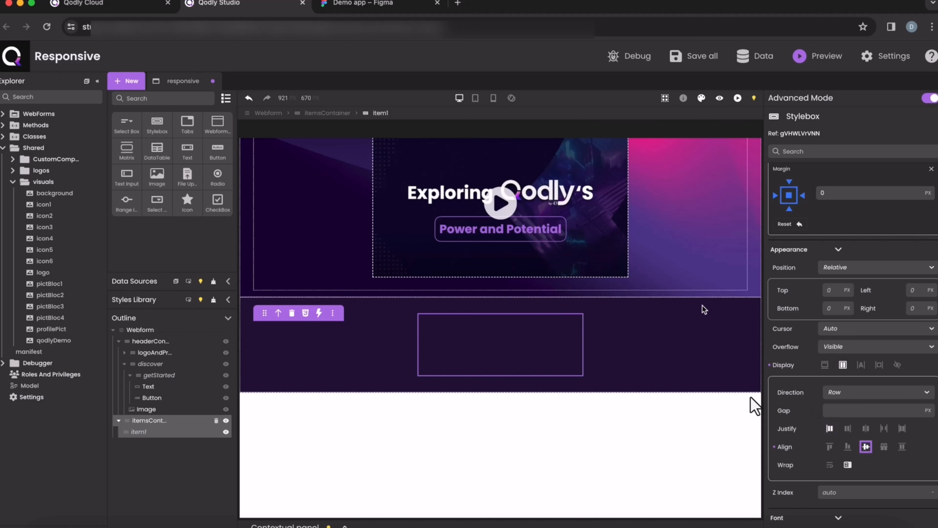
- Add a Stylebox inside item1 and name it pictoContainer
left_click_drag(155, 131, 479, 355)
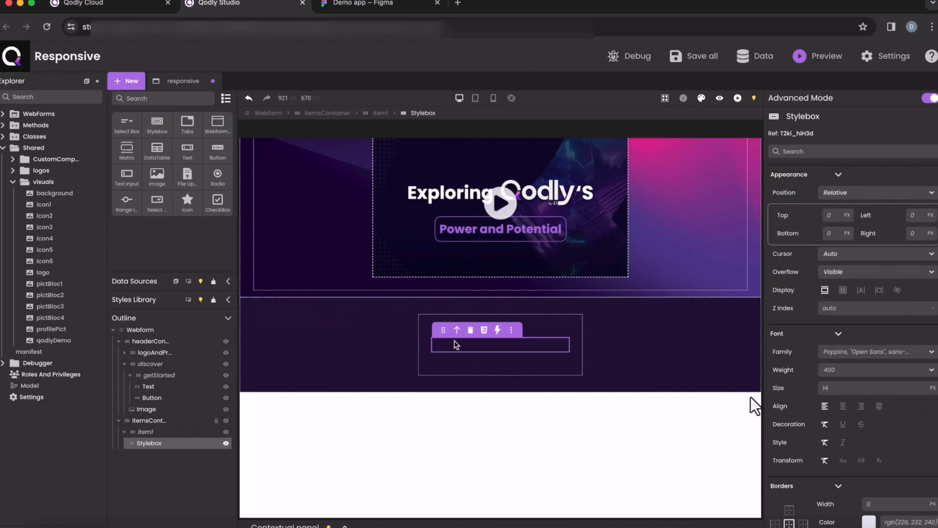
left_click(152, 443)
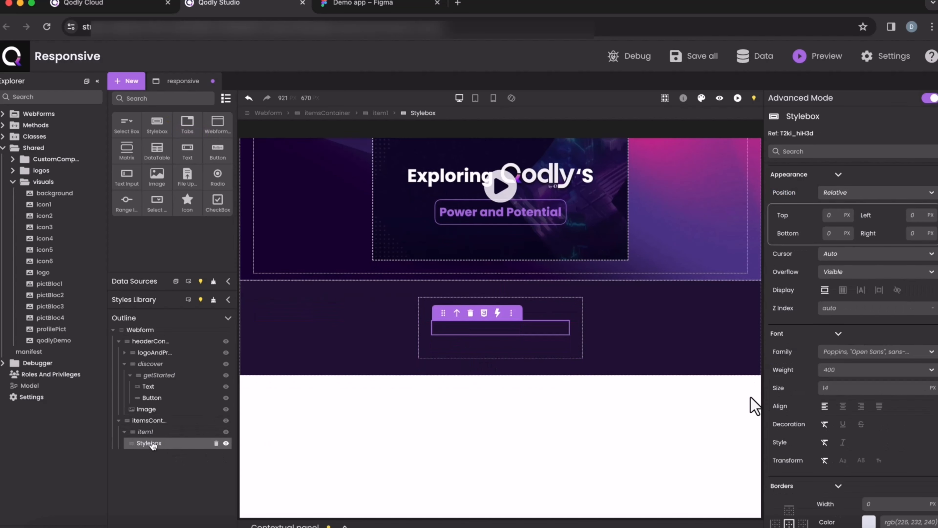
double_click(152, 443)
type("pictoContainer")
key("Return")
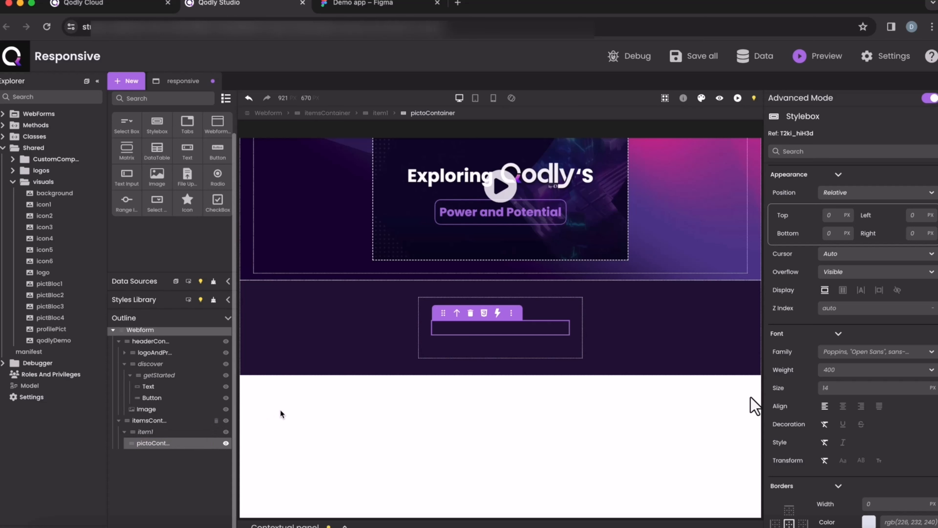
- Size pictoContainer to 60 px wide by 60 px high and set its padding to 0 px on all sides
scroll(906, 377, "down", 8)
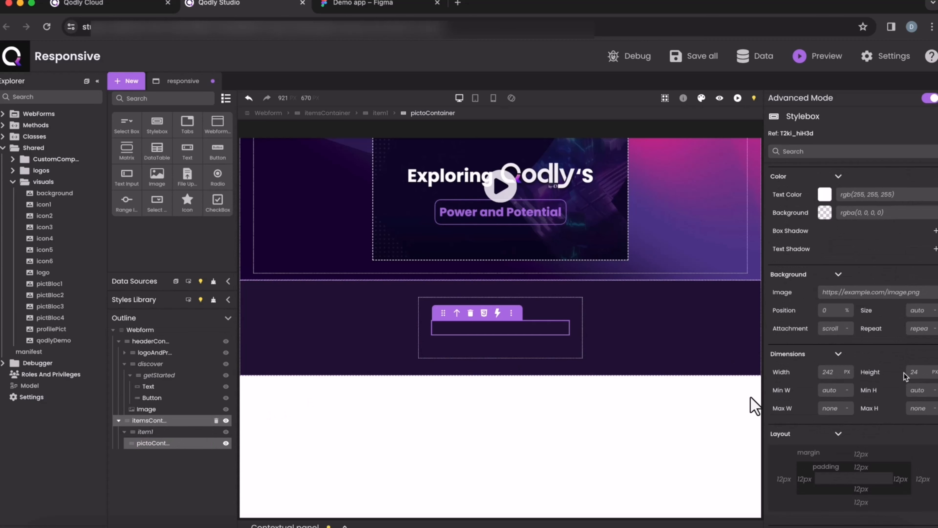
left_click(831, 372)
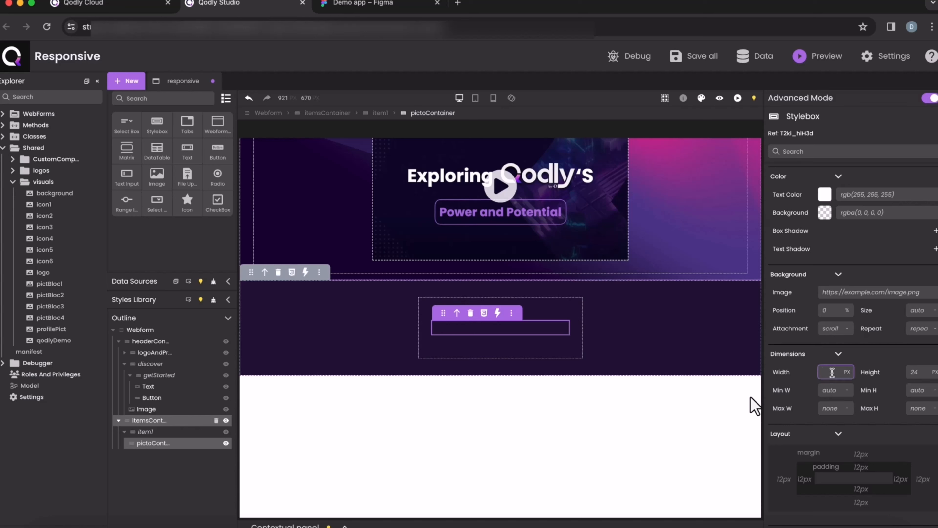
type("6")
key("BackSpace")
left_click(922, 370)
type("6")
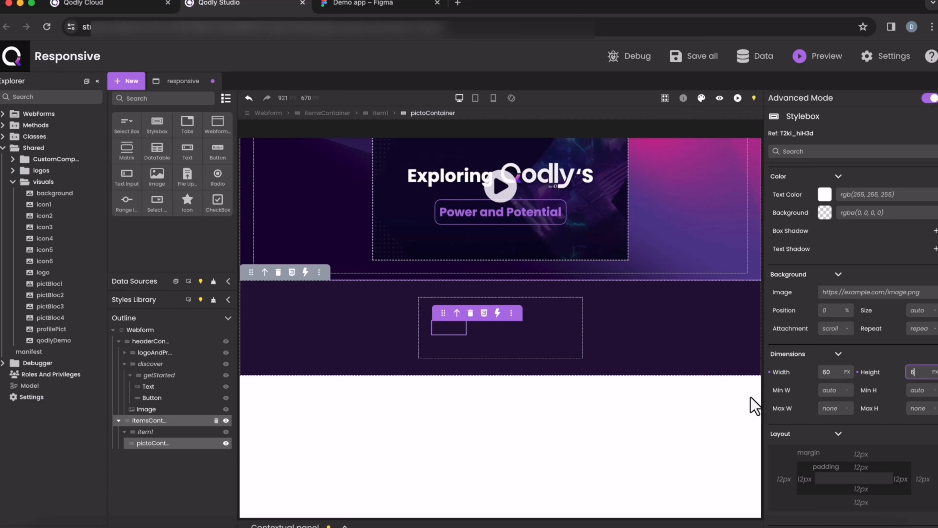
type("0")
scroll(884, 405, "down", 2)
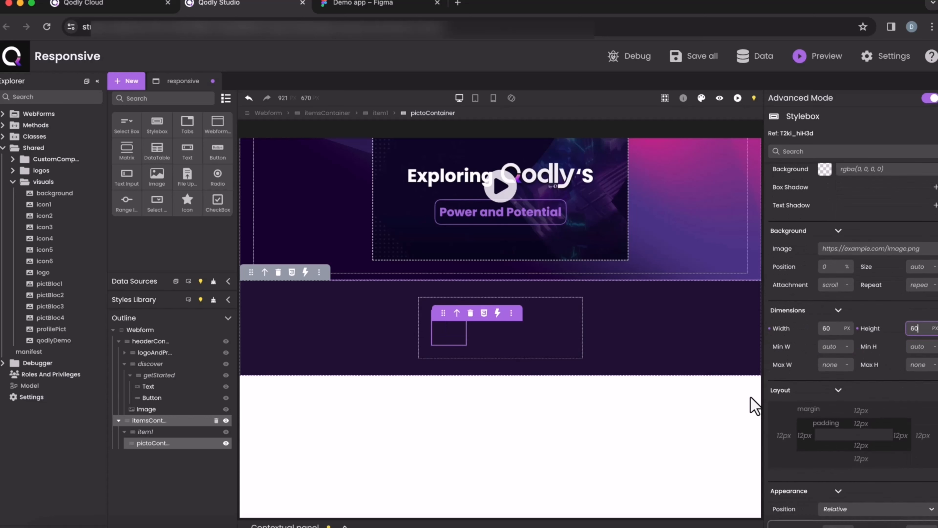
left_click(864, 424)
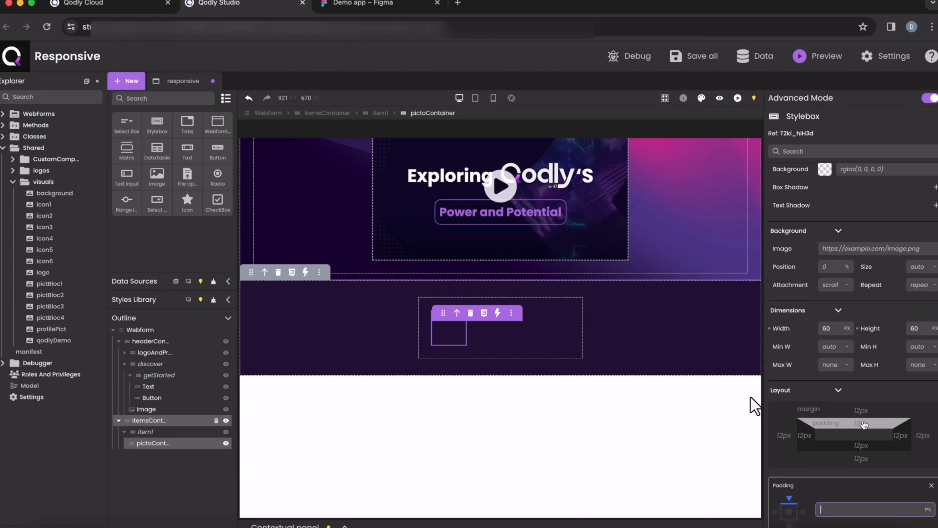
left_click(789, 515)
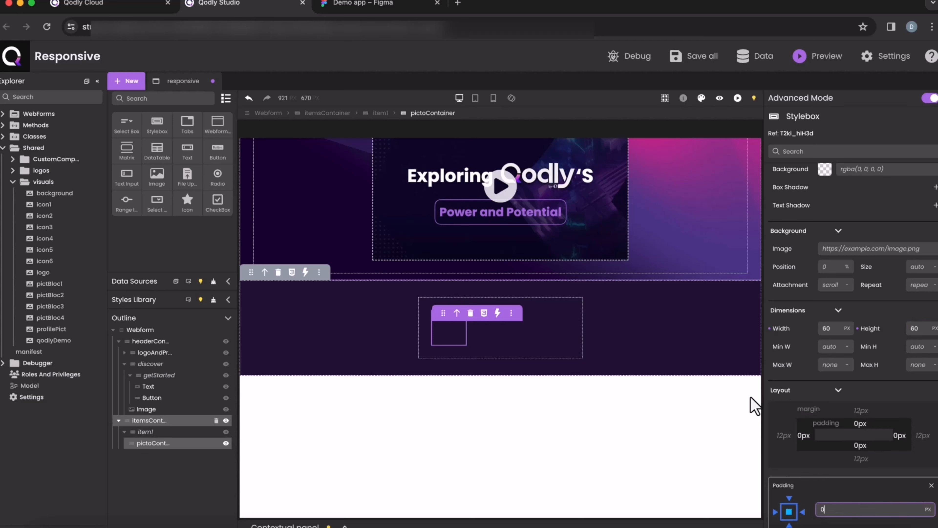
- Switch pictoContainer to a flex row display with centered justification and centered alignment
scroll(751, 399, "down", 9)
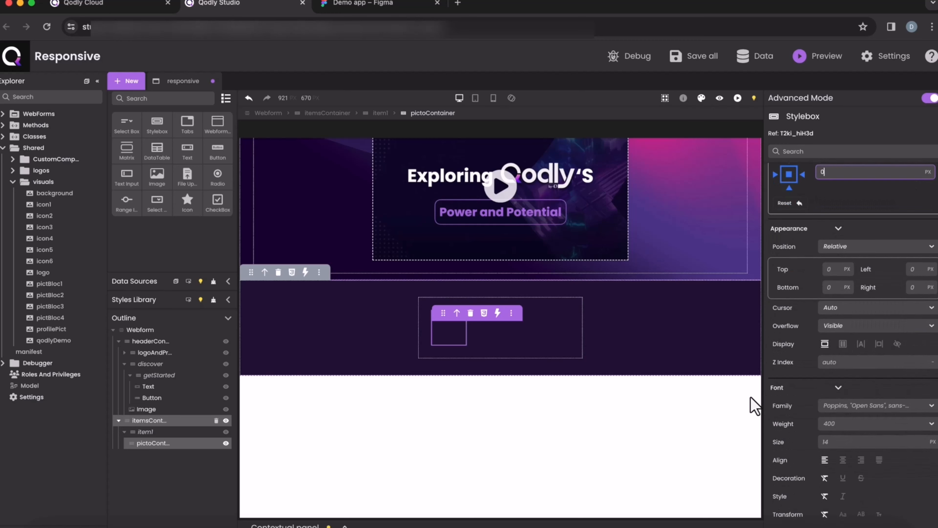
left_click(845, 342)
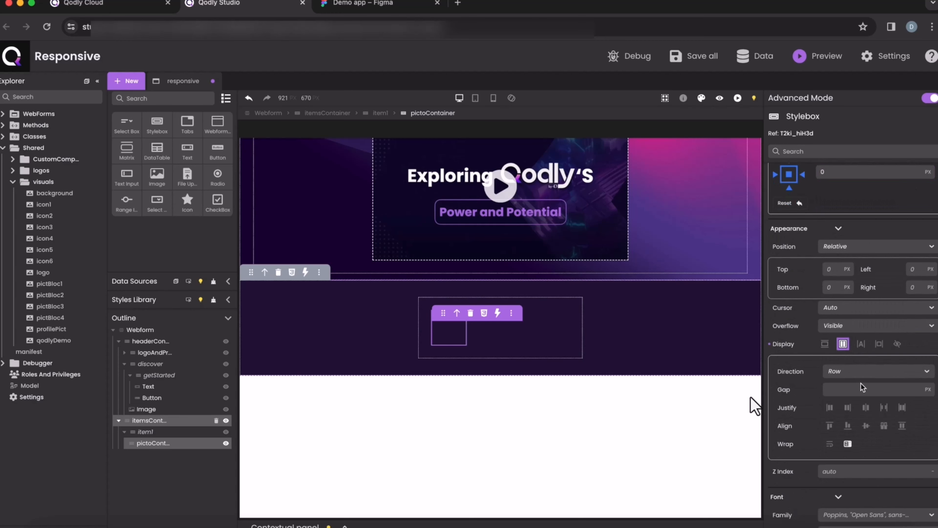
left_click(867, 407)
left_click(866, 425)
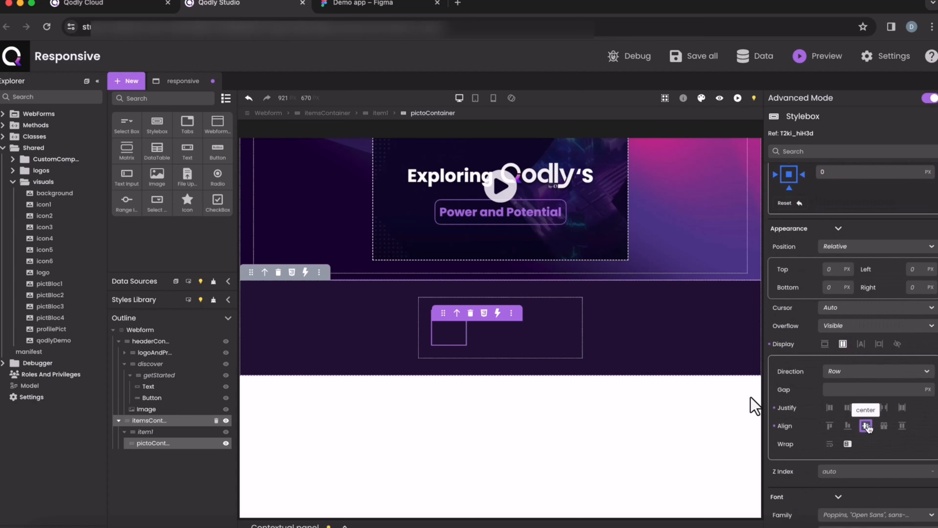
- Give pictoContainer a 50% border radius and a #5328B7 background color
scroll(868, 427, "down", 7)
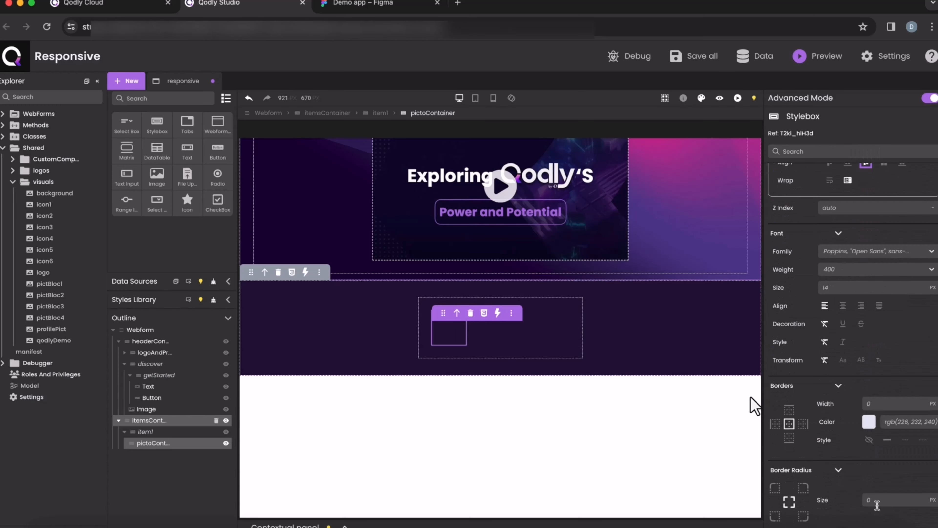
left_click(879, 501)
type("50%")
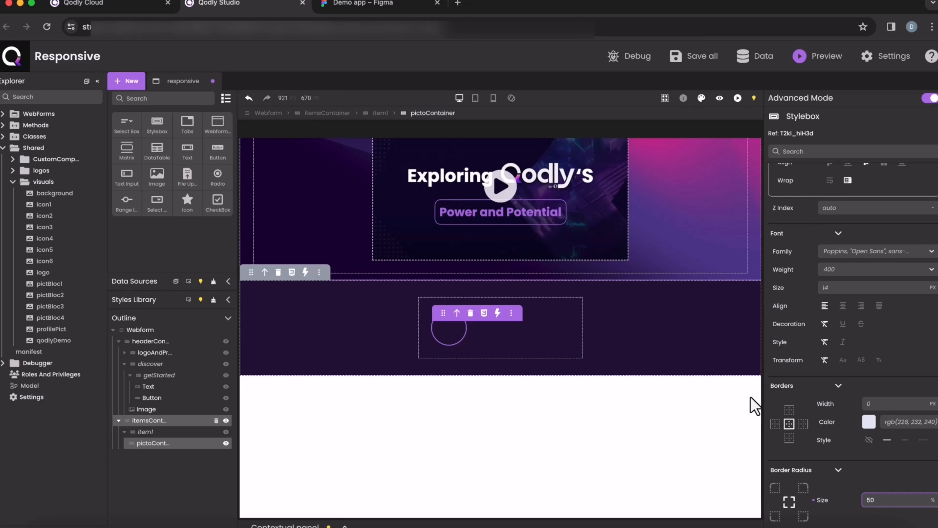
scroll(752, 398, "up", 19)
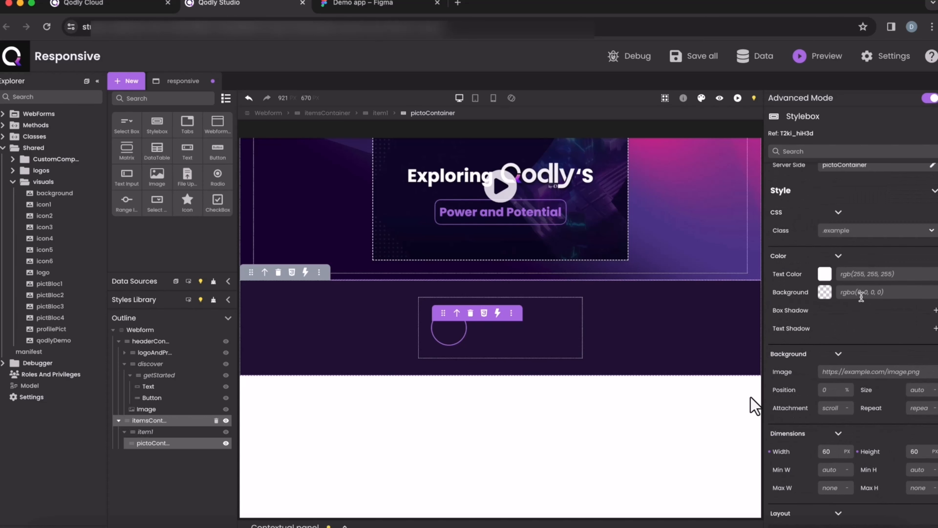
left_click(862, 294)
type("#5328B7")
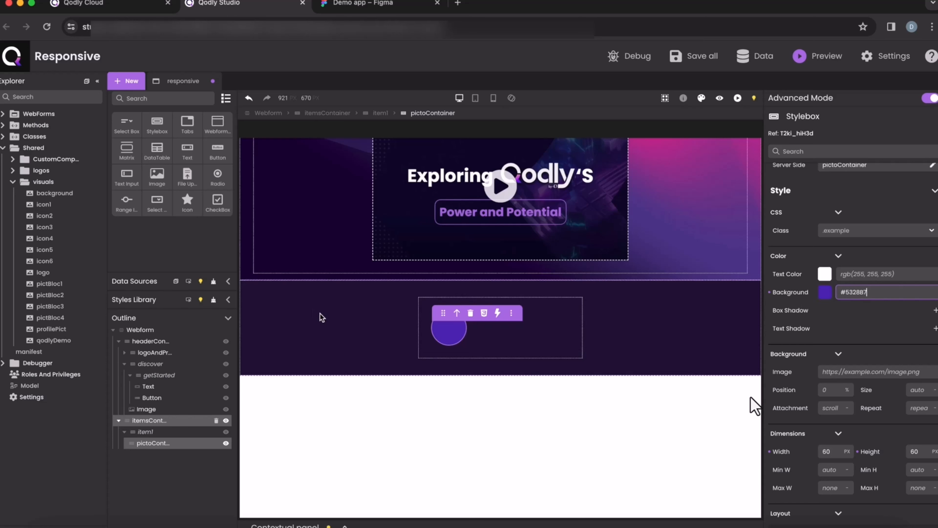
- Add an Image inside pictoContainer, set its width to 30 px and use icon1 from the visuals folder as its picture
left_click_drag(161, 182, 445, 334)
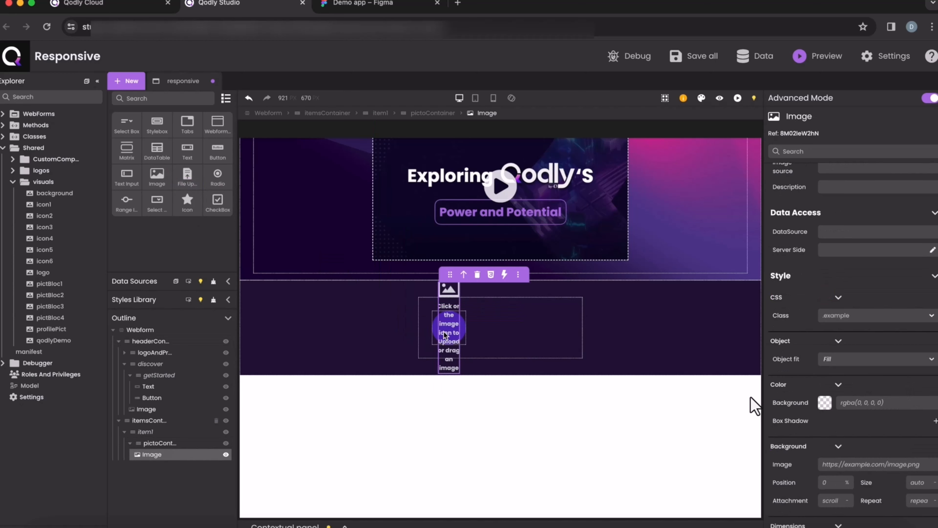
scroll(881, 407, "down", 2)
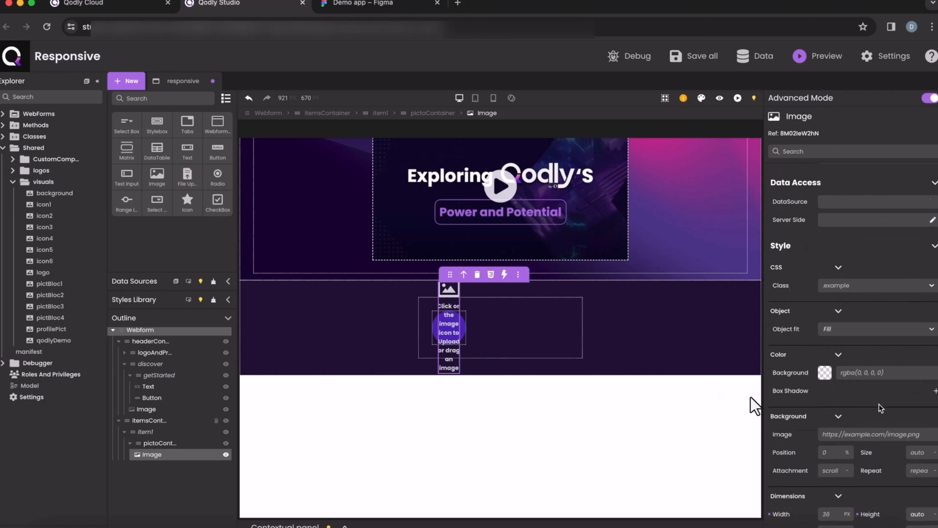
scroll(881, 406, "down", 3)
left_click(831, 430)
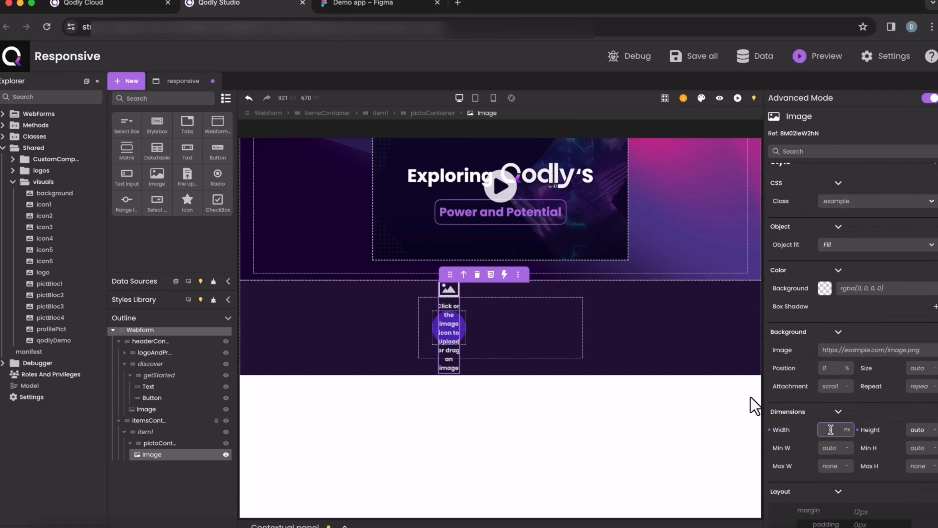
type("30")
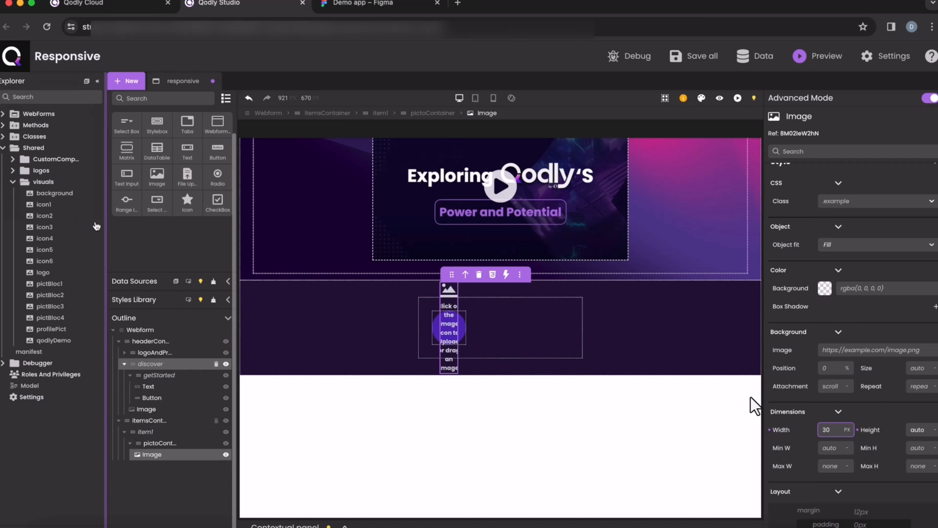
left_click_drag(43, 204, 451, 332)
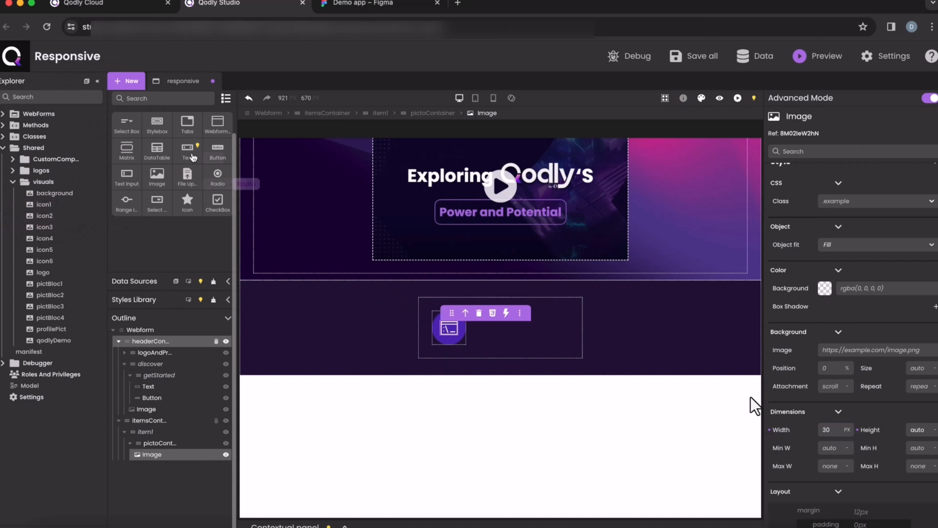
- Add a Text component beside pictoContainer in item1 reading "Software Development"
left_click_drag(187, 150, 490, 333)
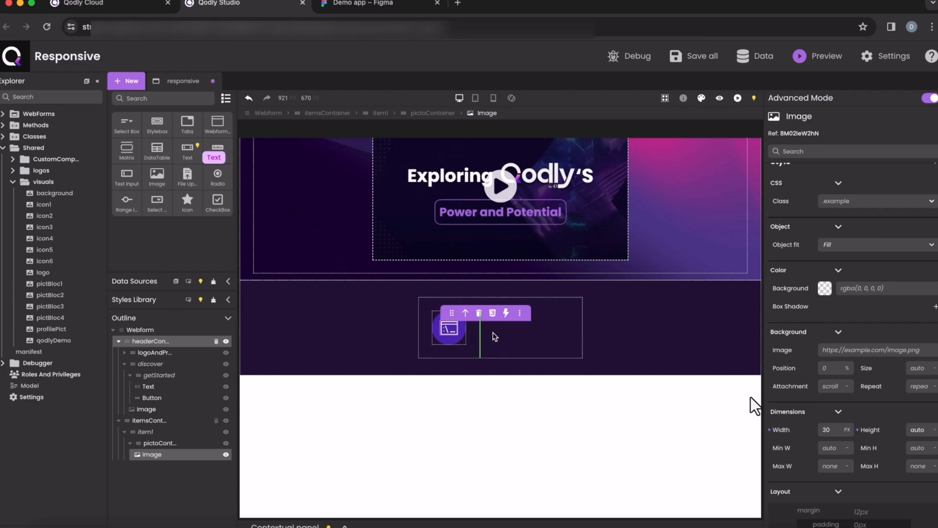
double_click(521, 330)
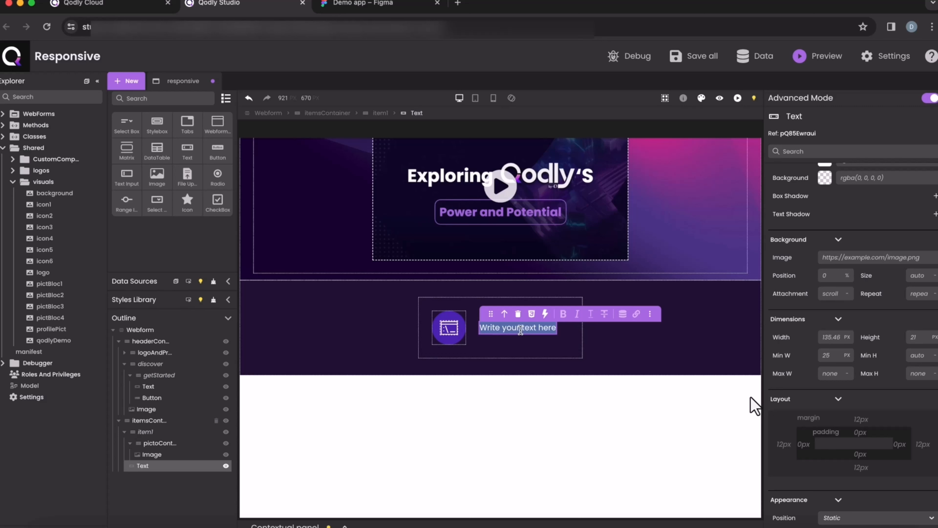
type("Soft")
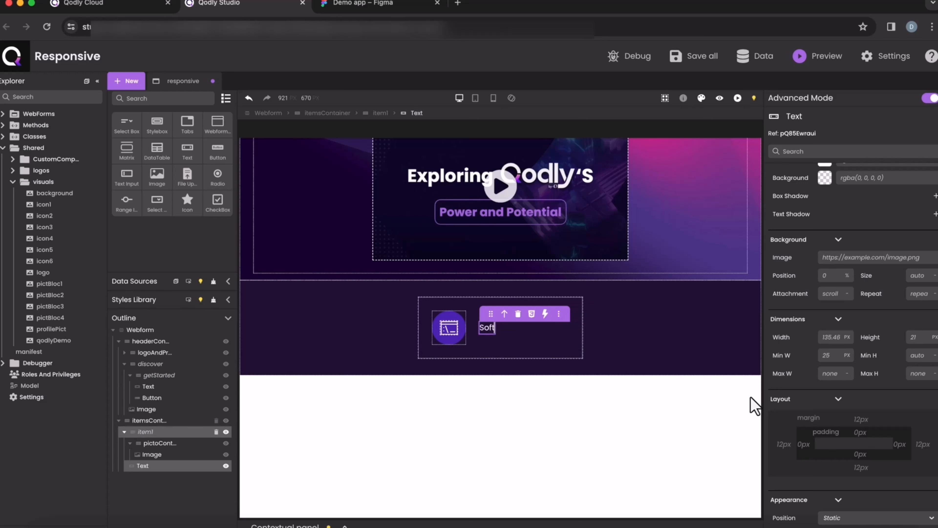
type("ware Devel")
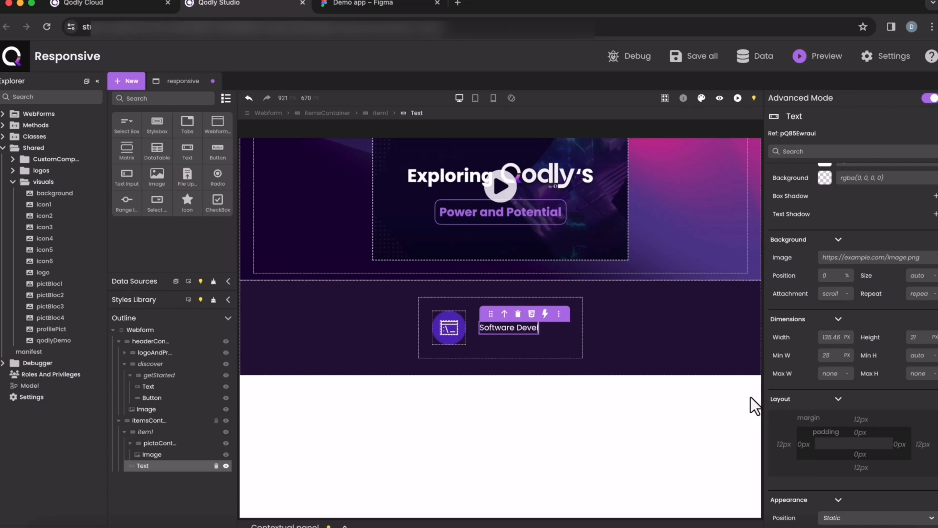
type("opment")
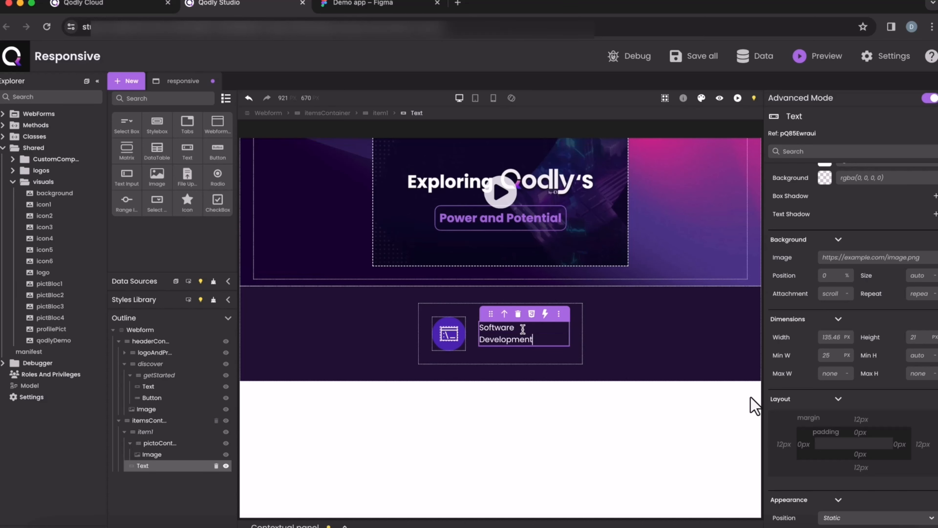
- Set item1's padding to 0 px on all sides
left_click(521, 363)
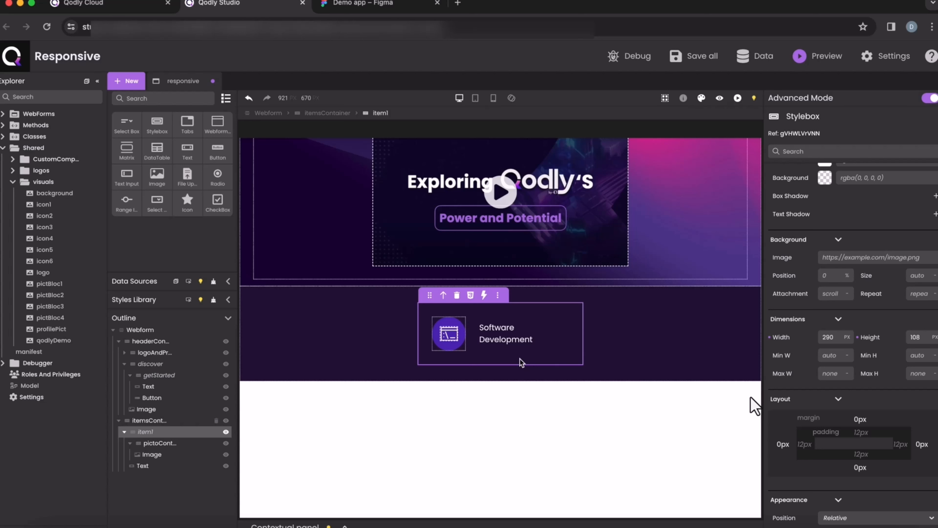
left_click(863, 435)
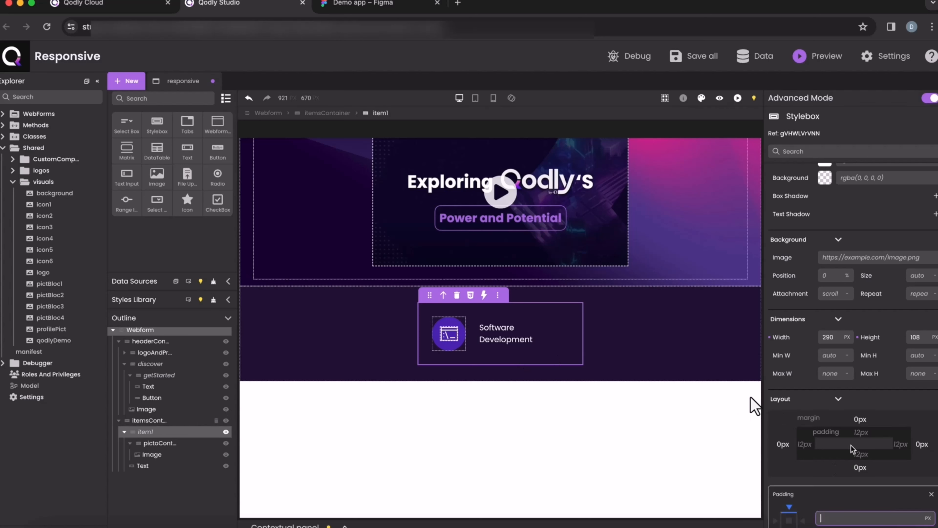
type("0")
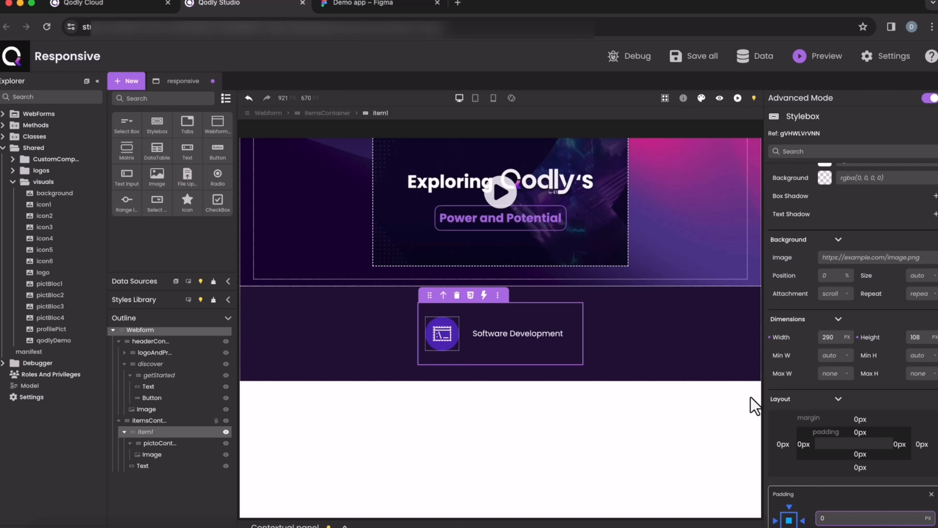
- Paste five copies of item1 into itemsContainer and replace the copies' icons with other icons from the visuals folder
key("super+v")
key("super+v")
key("super+v")
key("super+v")
key("super+v")
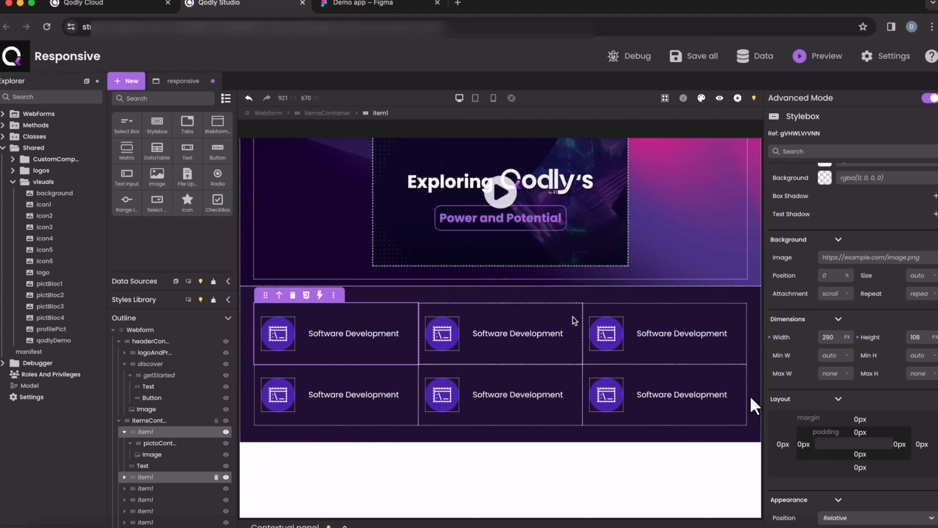
left_click_drag(44, 216, 609, 336)
left_click_drag(48, 238, 610, 416)
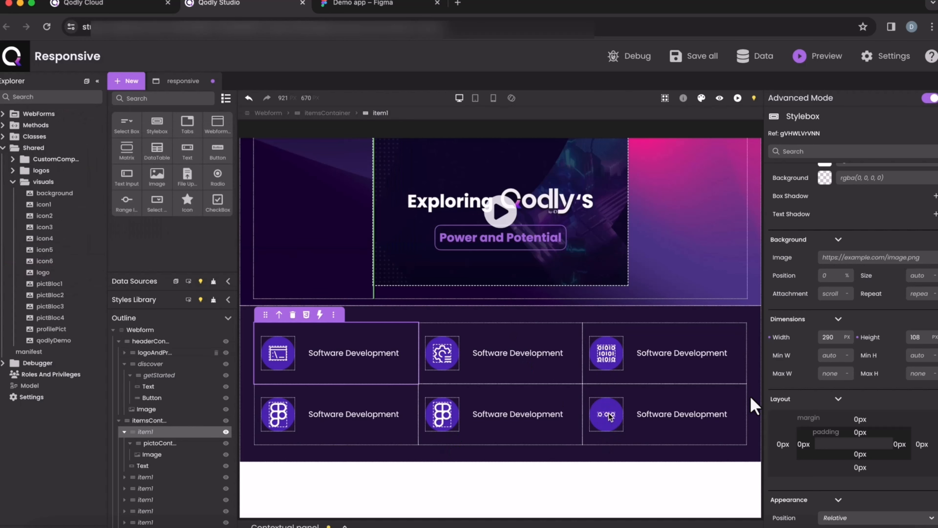
- Change the labels of the second and third items in the first row to "IT Operations" and "Data Professional"
left_click(518, 353)
double_click(517, 353)
type("IT Operations")
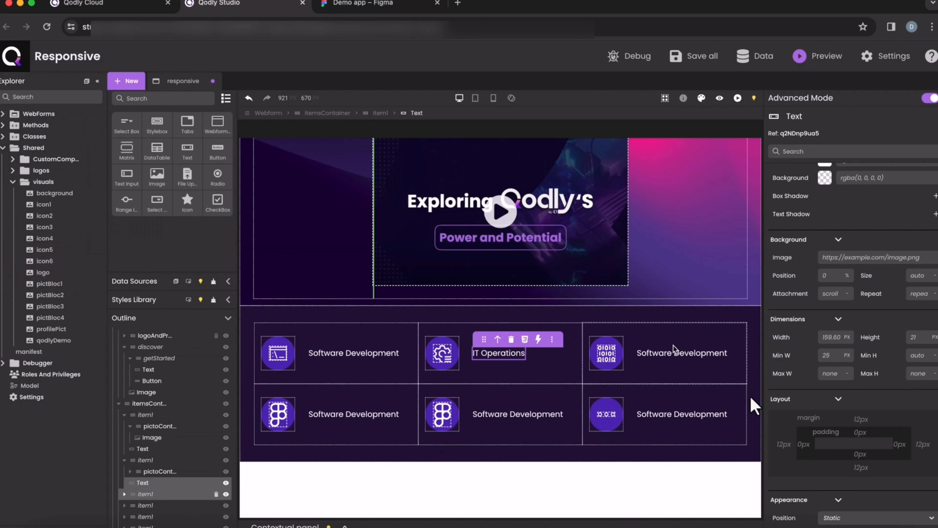
left_click(673, 353)
double_click(673, 353)
type("Data Professional")
- Change the three labels in the second row of items to "UX Design", "Open AI" and "More"
left_click(354, 414)
double_click(354, 414)
type("UX De")
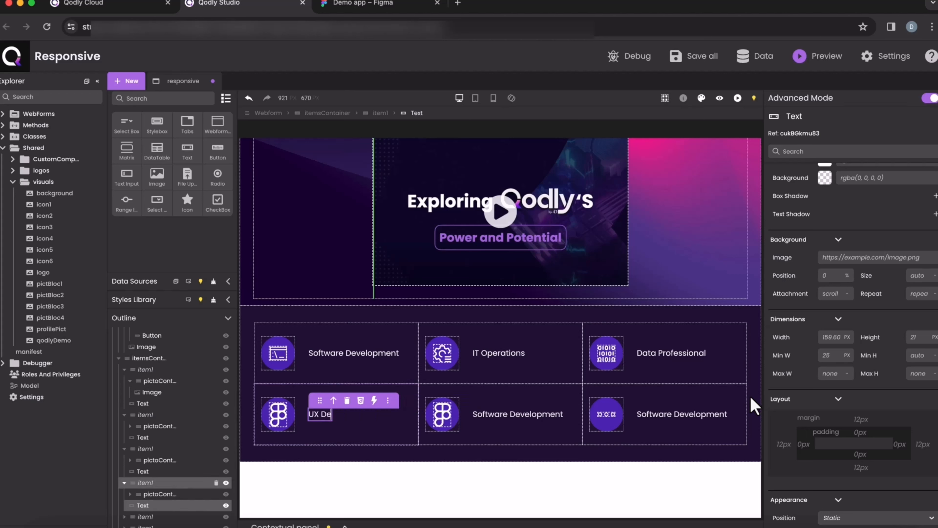
type("sign")
double_click(518, 414)
type("Open AI")
double_click(682, 414)
type("More")
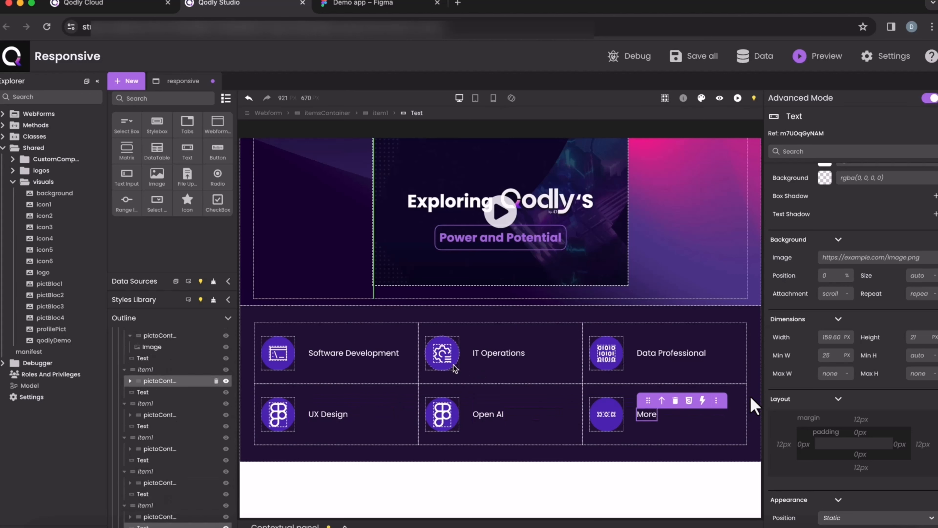
- Set the icon background of the IT Operations item to #469C7B and that of the Data Professional item to #8561C5
left_click(455, 366)
double_click(855, 242)
type("469C7B")
left_click(620, 351)
double_click(854, 242)
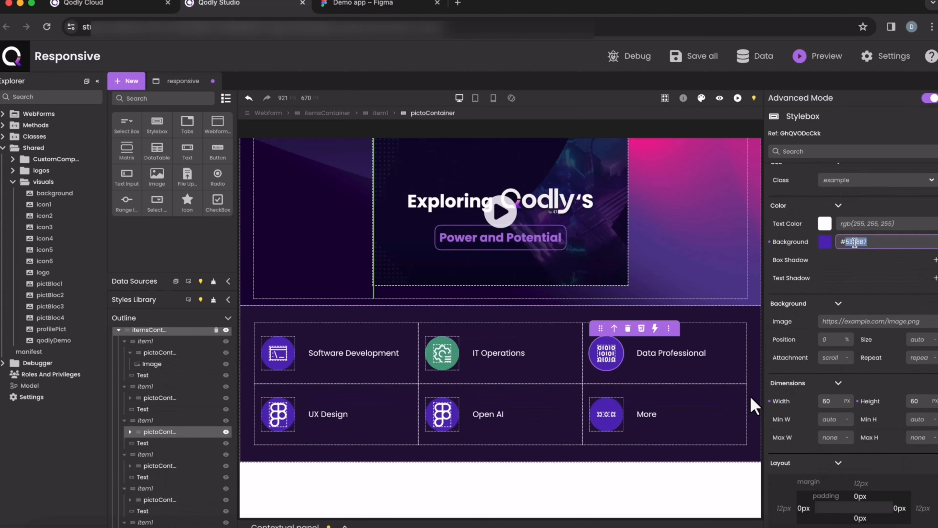
type("8561C5")
- Set the icon backgrounds of the UX Design, Open AI and More items to #B5418F, #2D75B1 and #3F2D58
left_click(286, 411)
double_click(855, 242)
type("B5418F")
left_click(449, 414)
double_click(854, 242)
type("2D75B1")
left_click(612, 408)
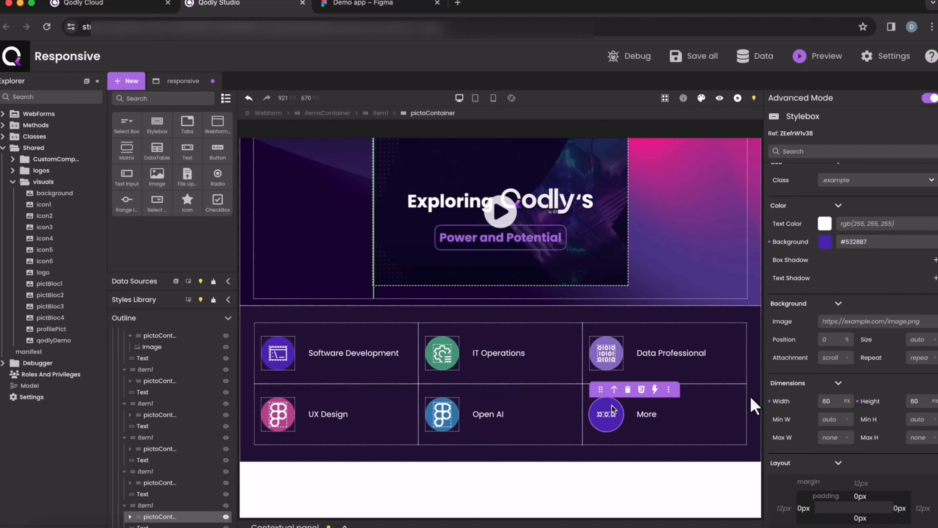
double_click(854, 242)
type("3F2D58")
left_click(672, 496)
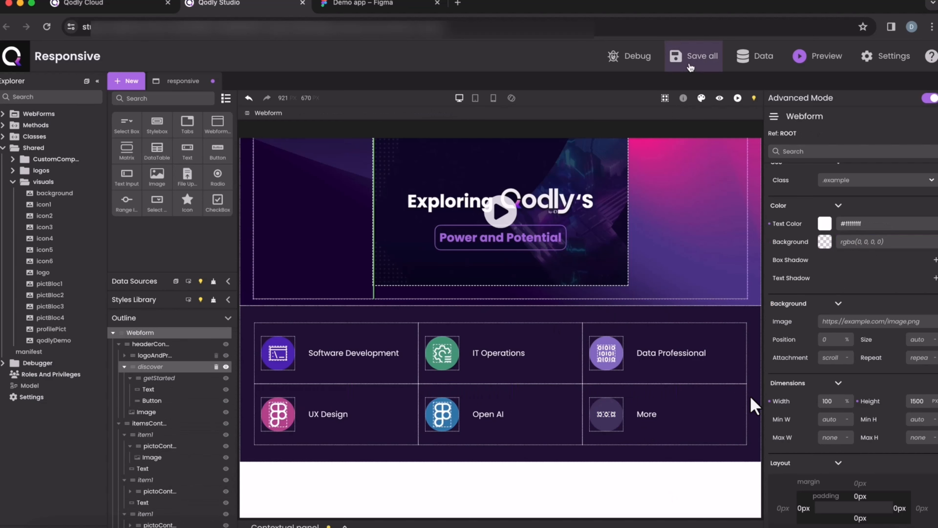
- Preview the webform and inspect the items' layout at iPhone 12 Pro size, closing the preview when done
left_click(738, 98)
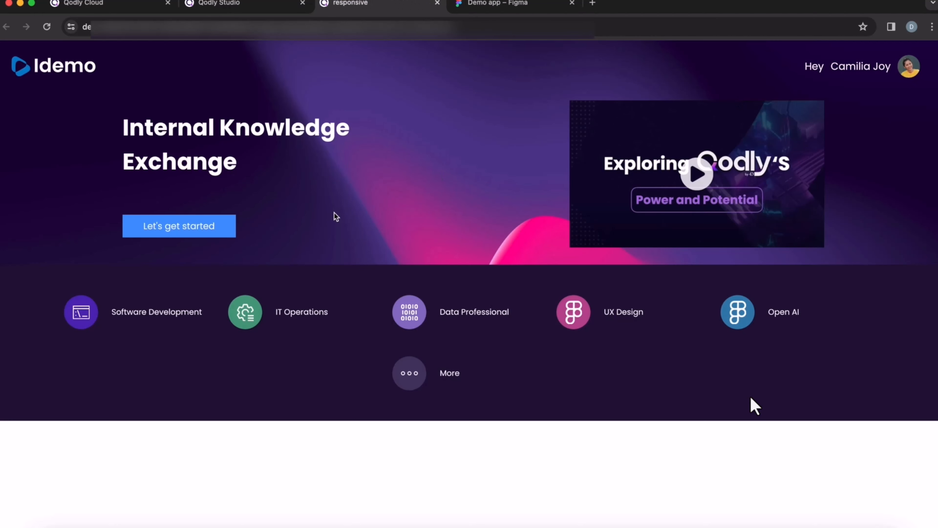
right_click(334, 213)
left_click(362, 393)
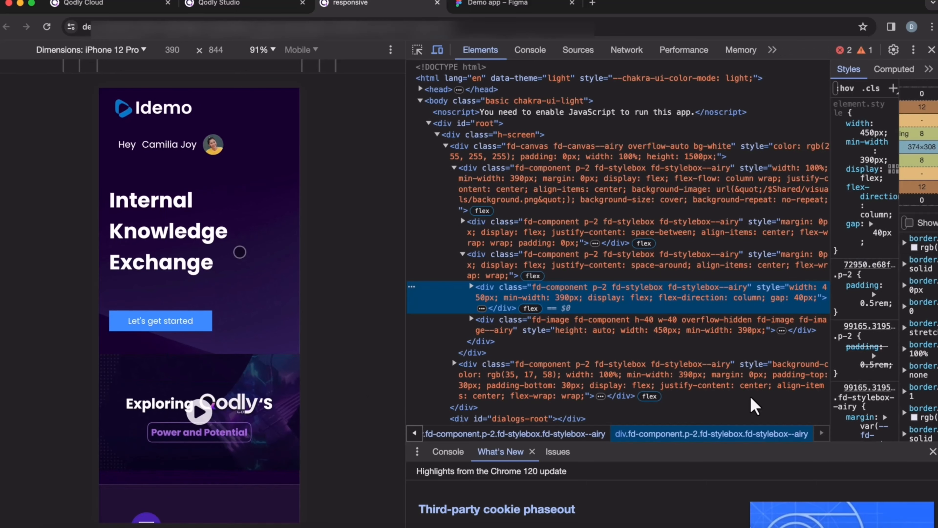
scroll(240, 252, "down", 9)
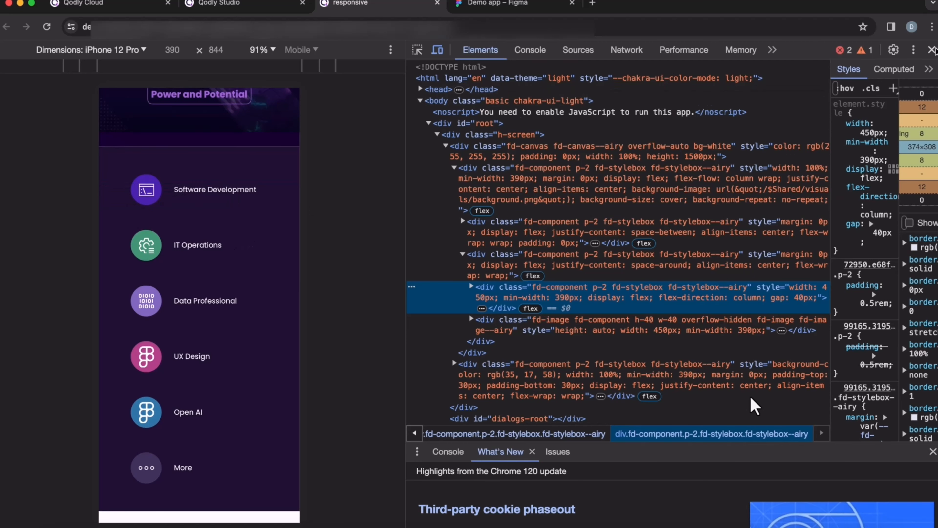
left_click(932, 49)
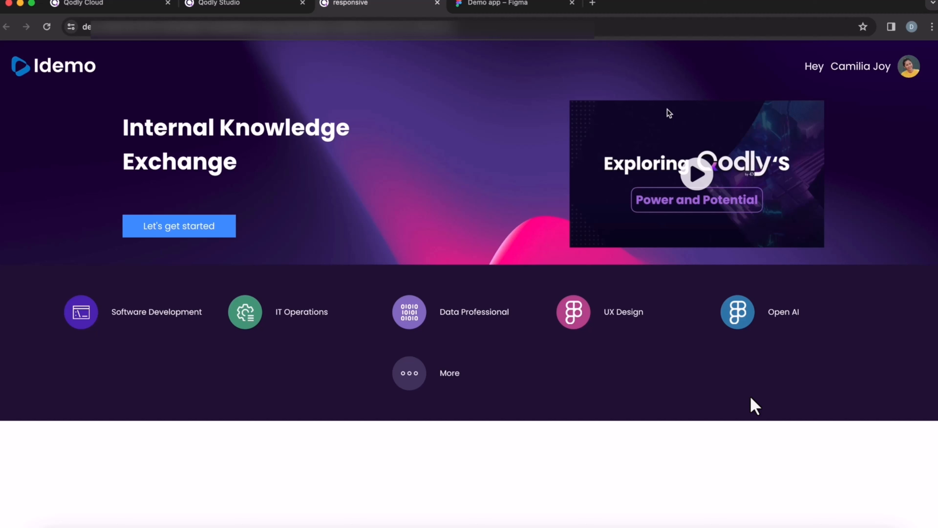
left_click(438, 4)
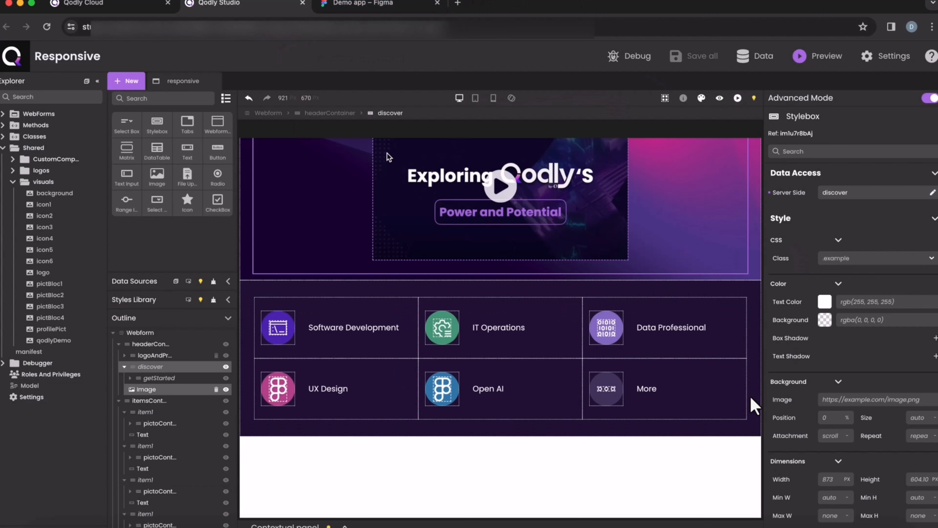
- Add a Stylebox to the empty area below itemsContainer and rename it "body"
left_click_drag(157, 125, 355, 459)
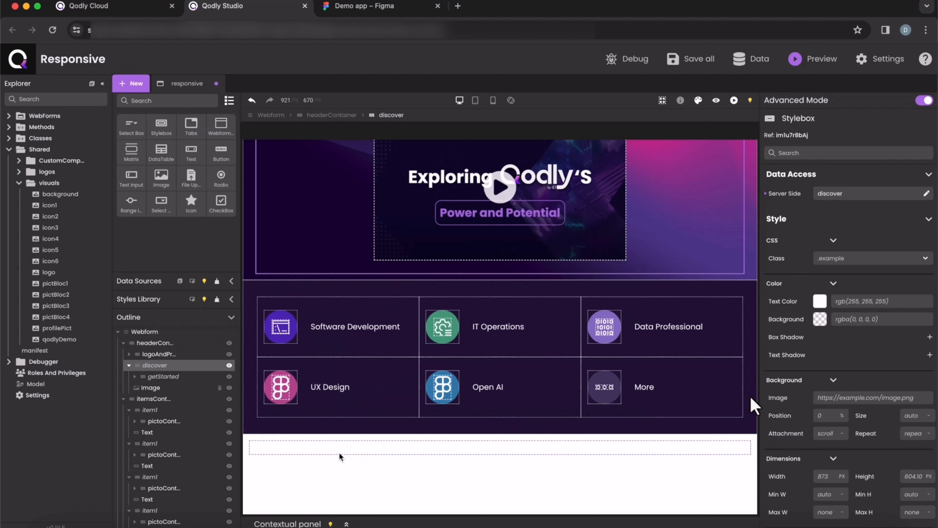
double_click(146, 523)
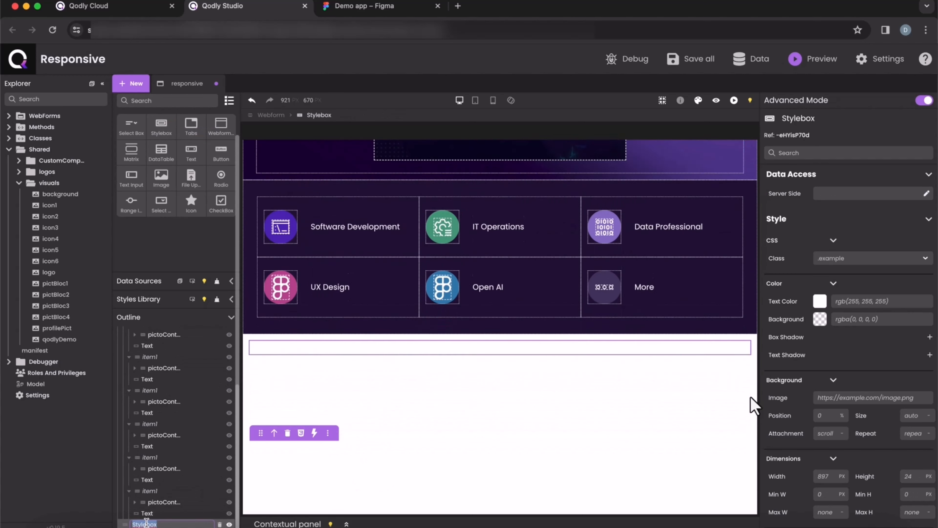
type("bod")
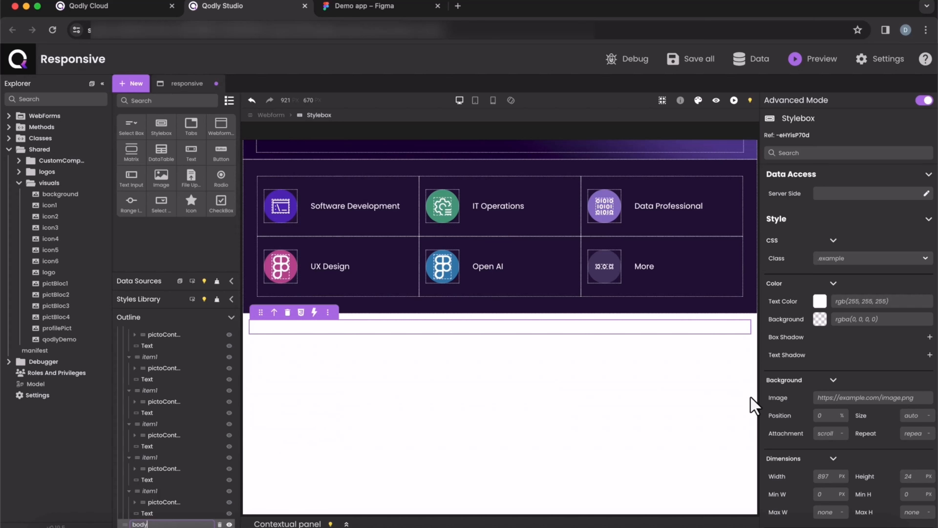
type("y")
key("Return")
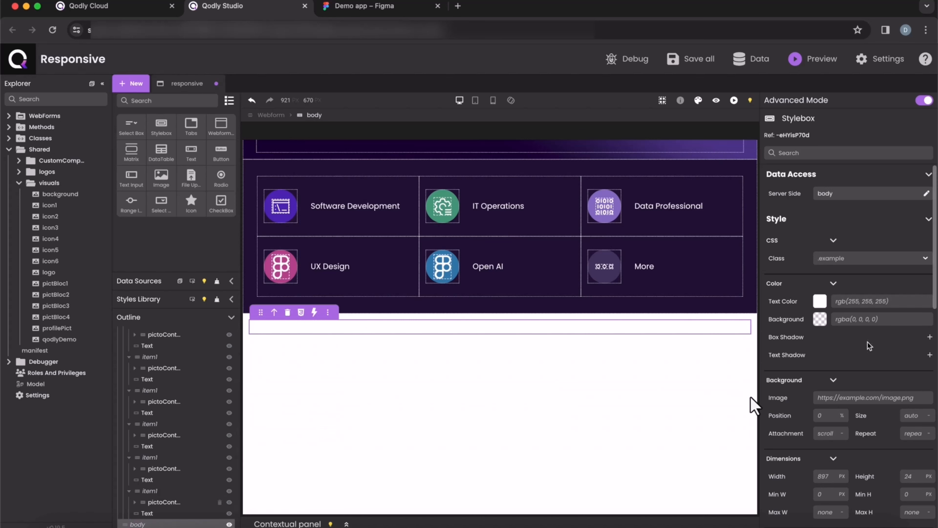
- Give body a #170F21 background, a width of 100% and a minimum width of 390 px
left_click(870, 320)
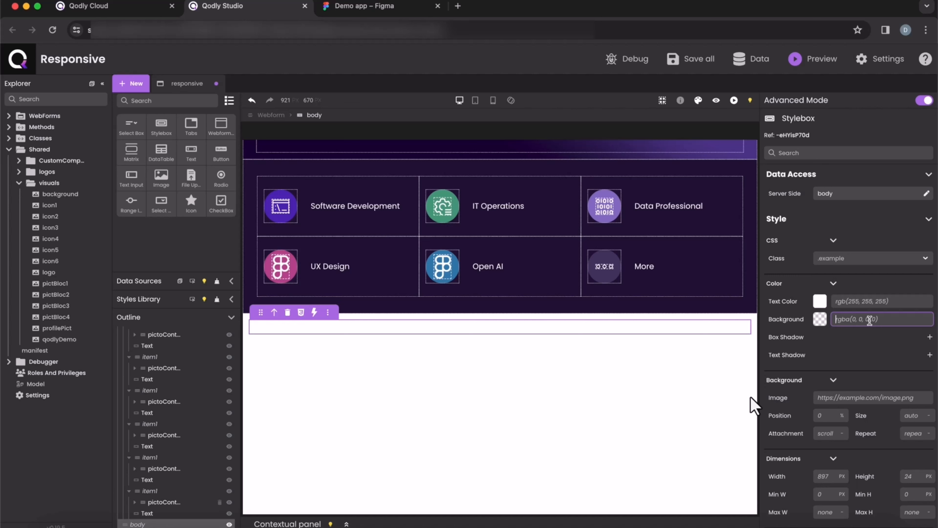
type("#170F21")
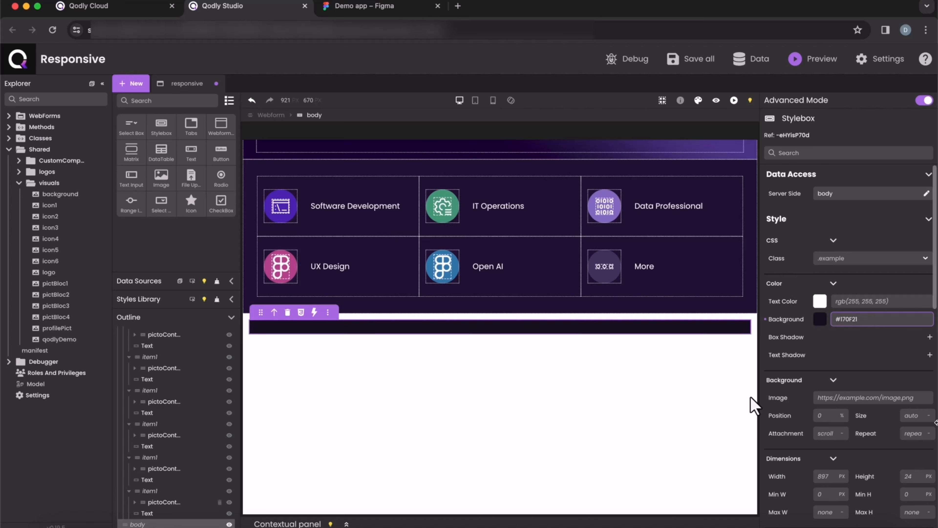
left_click(833, 478)
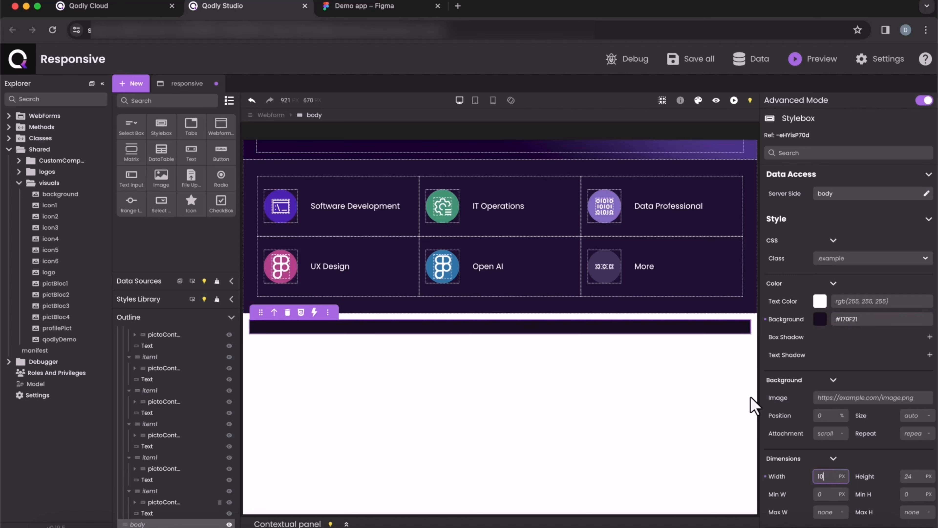
type("100%")
left_click(823, 494)
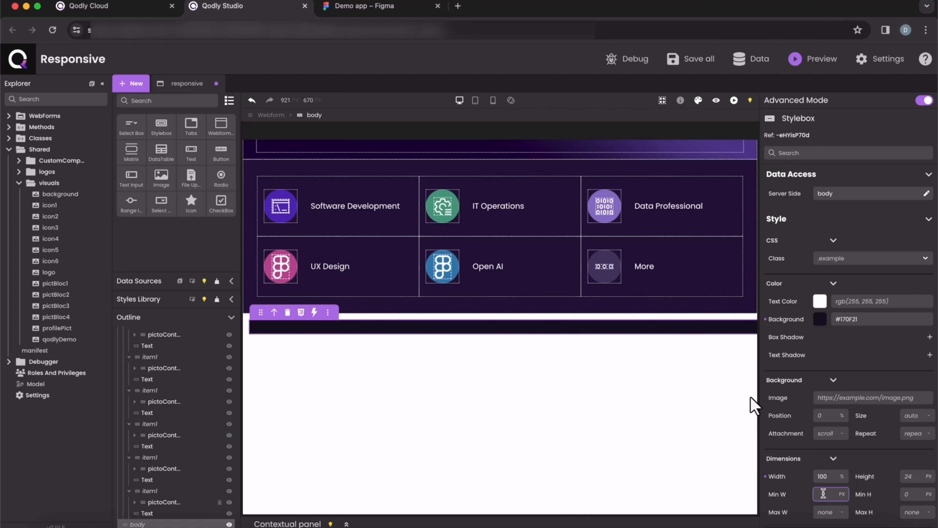
key("Return")
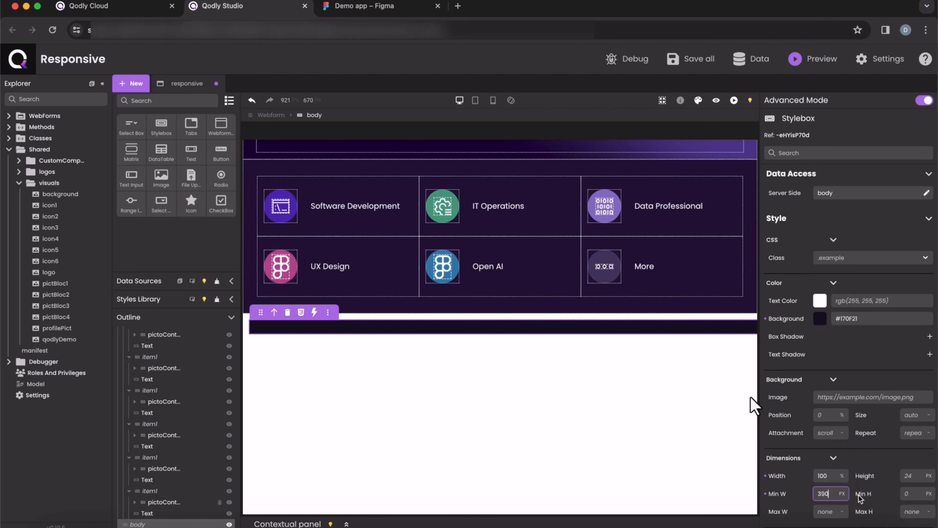
- Set body's margin to 0 px on all sides and its top and bottom padding to 80 px
scroll(849, 406, "down", 6)
left_click(779, 367)
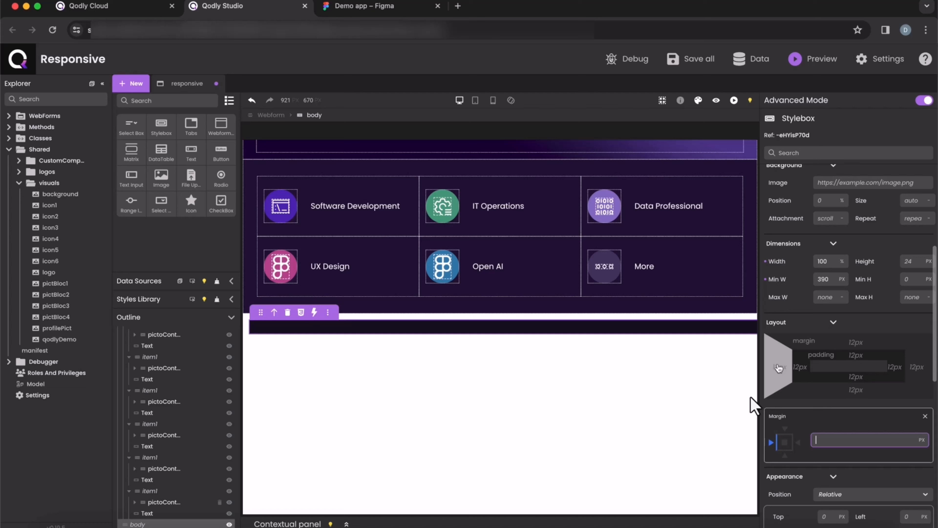
left_click(785, 443)
type("0")
key("Return")
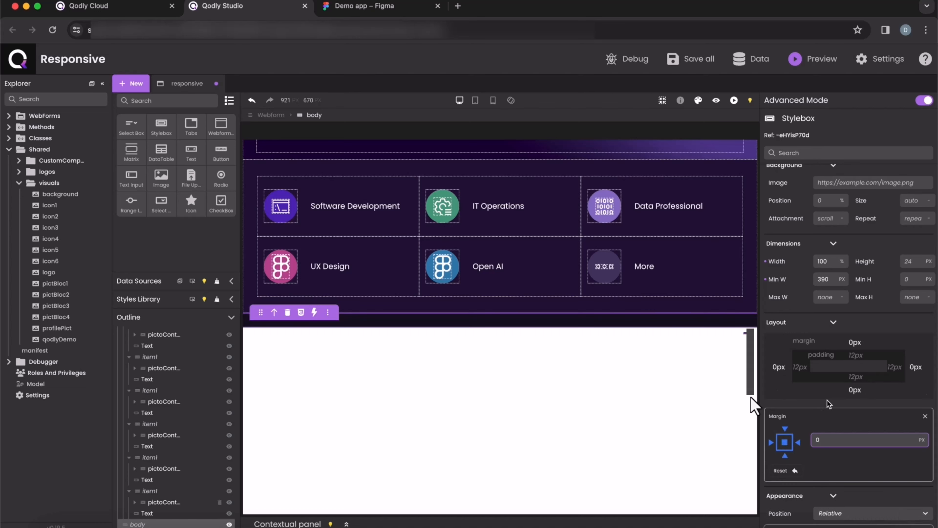
left_click(856, 355)
left_click(785, 457)
type("80")
key("Return")
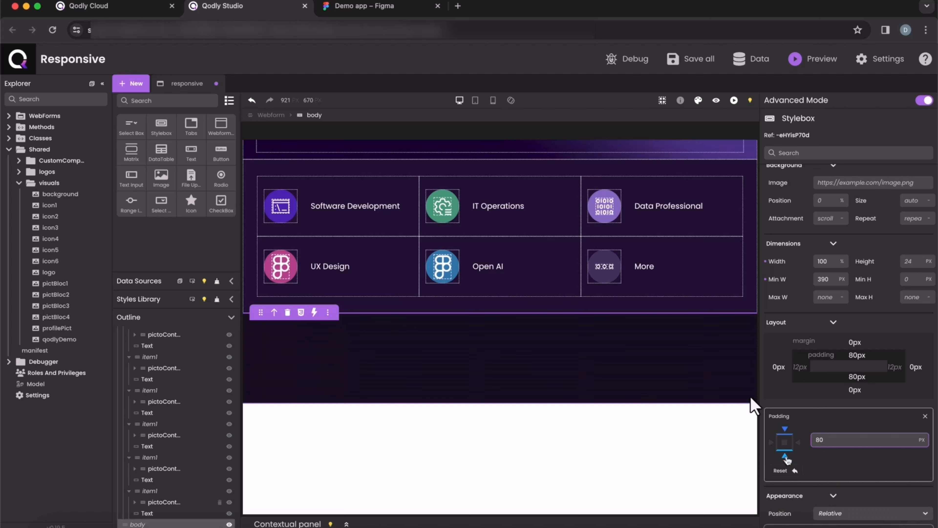
- Set body's display to flex with column direction, and center both its justify and align options
scroll(812, 425, "down", 5)
left_click(839, 393)
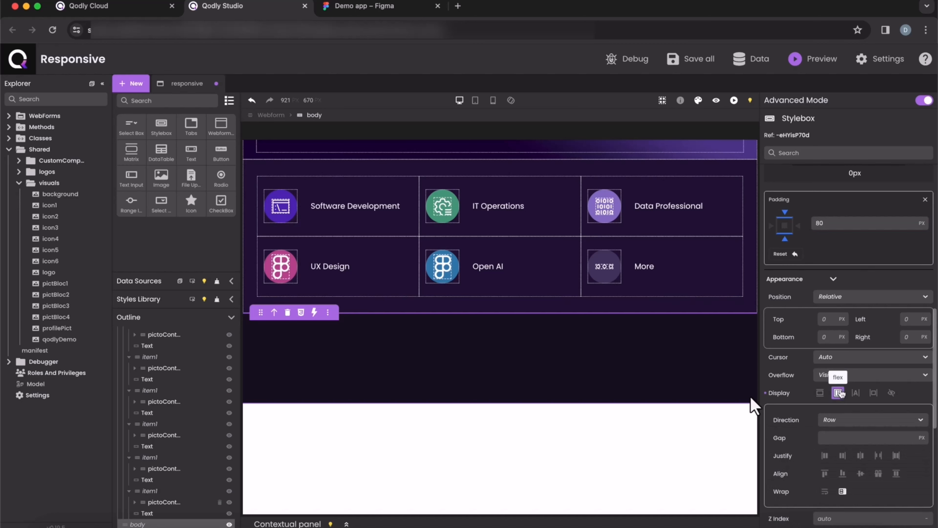
left_click(843, 421)
left_click(840, 445)
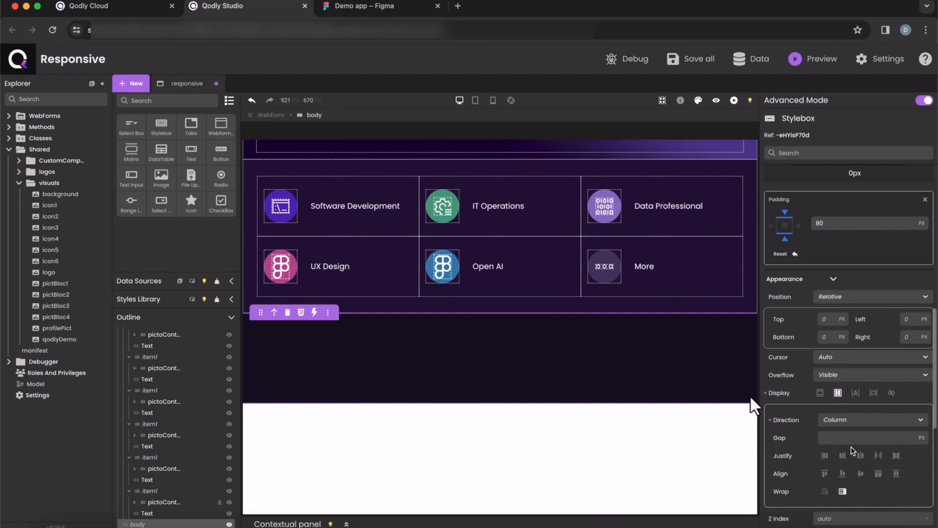
left_click(861, 456)
left_click(861, 475)
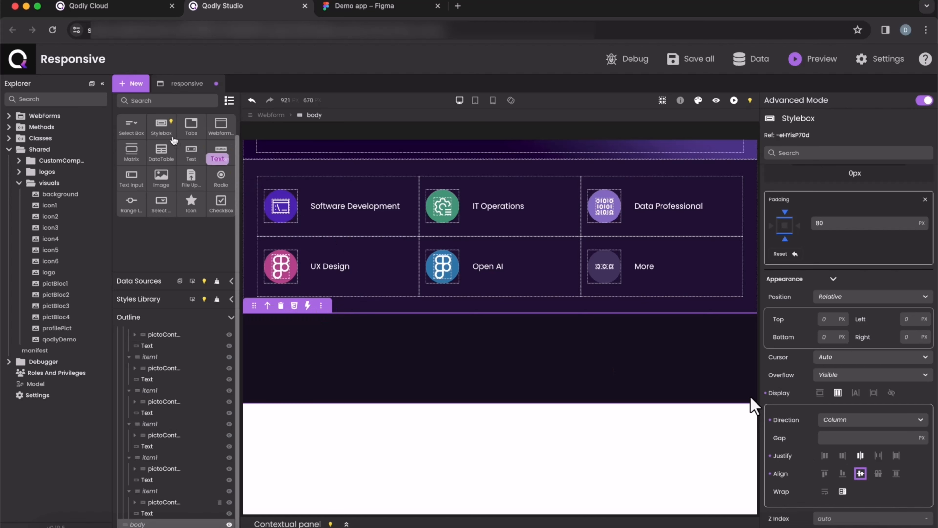
- Add a Stylebox inside body and rename it "exploreContainer"
left_click_drag(163, 126, 325, 356)
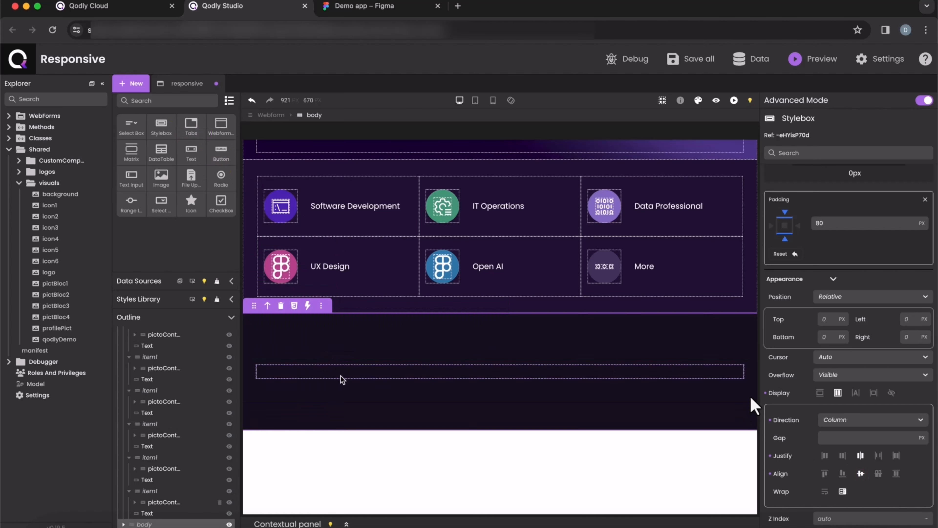
double_click(155, 523)
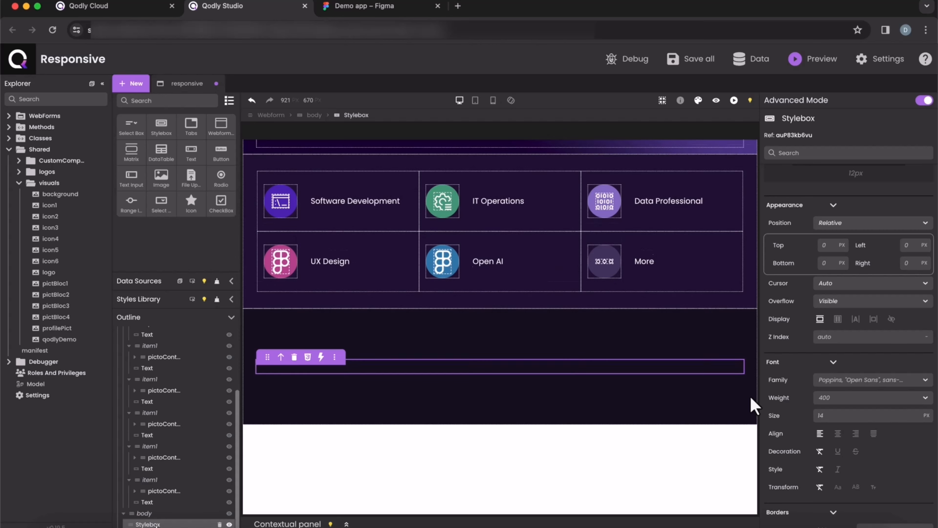
type("exploreCont")
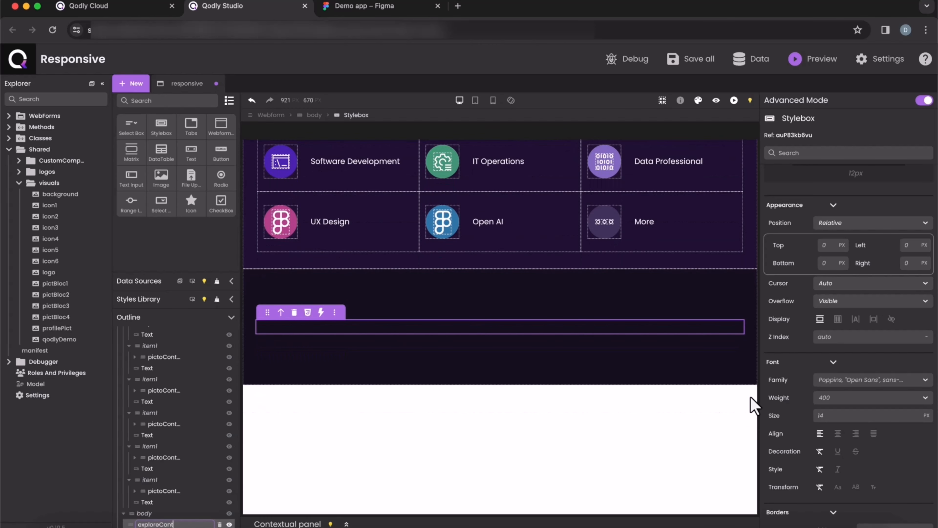
type("ainer")
key("Return")
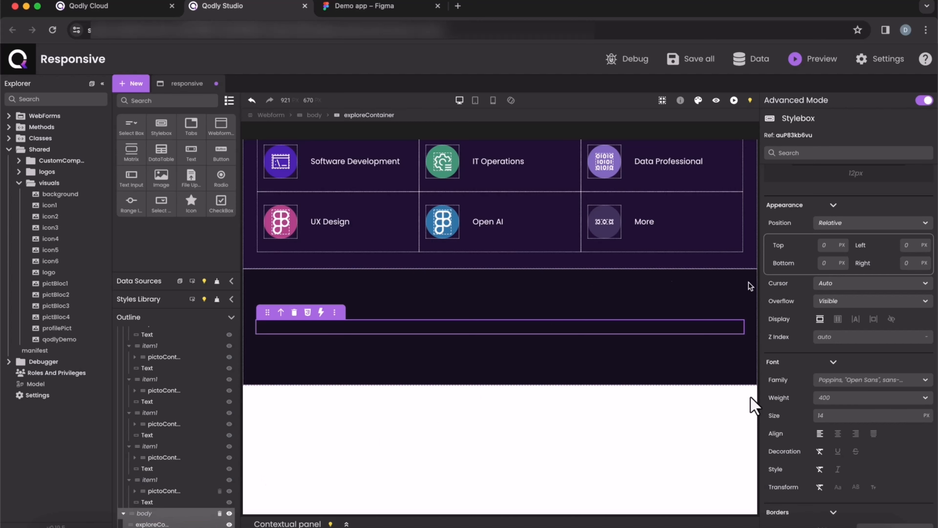
- Set exploreContainer's margin to 0 px on all sides
scroll(855, 310, "up", 5)
left_click(778, 384)
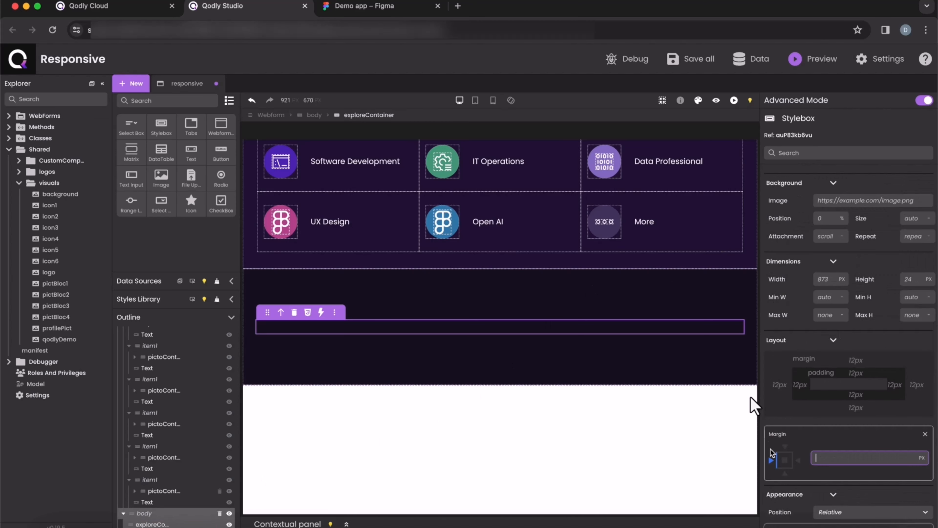
left_click(785, 461)
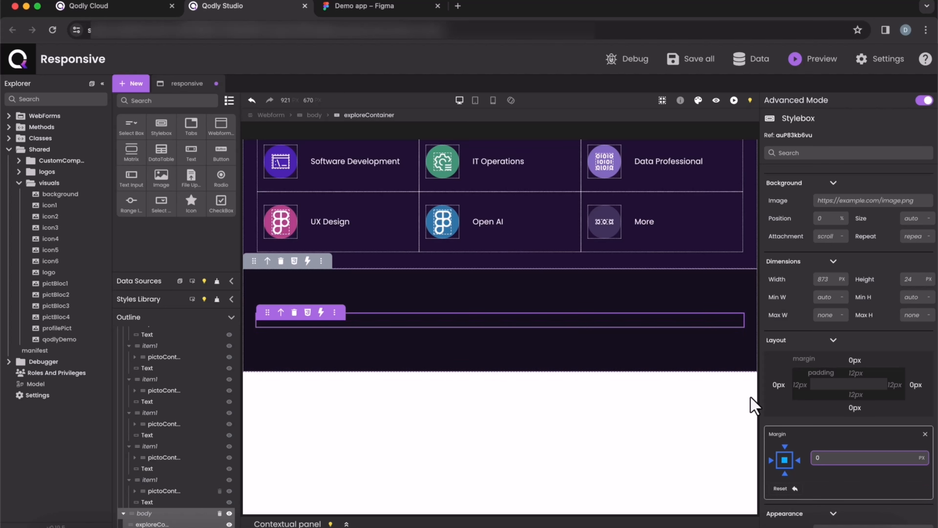
- Set exploreContainer's display to flex with space-between justification and center alignment
scroll(895, 428, "down", 8)
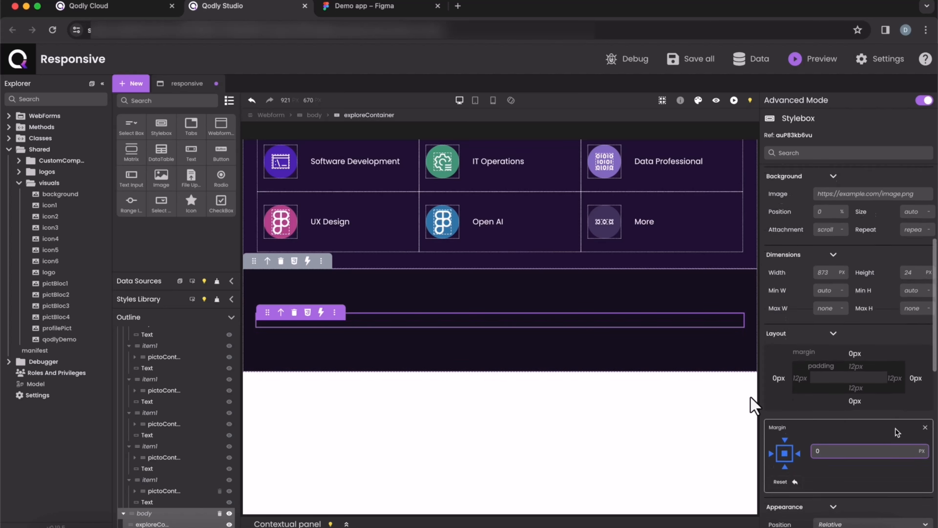
left_click(838, 318)
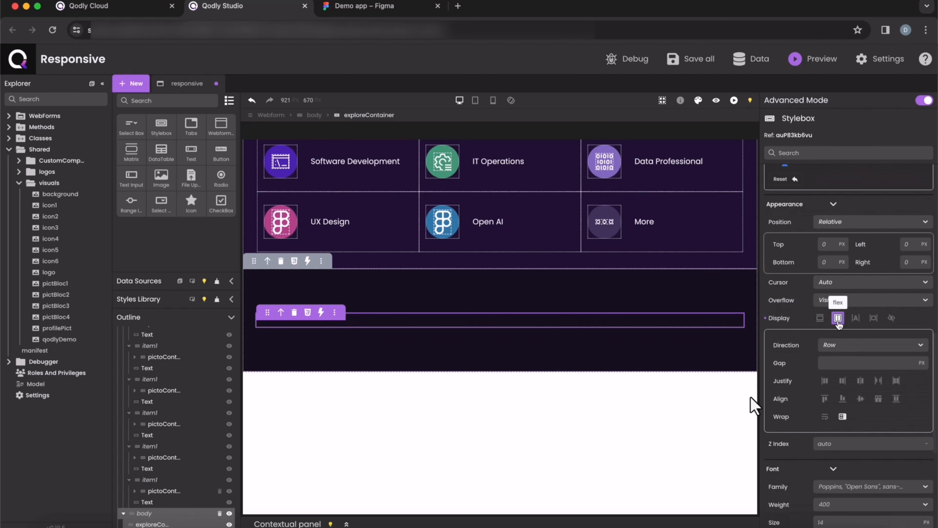
left_click(878, 382)
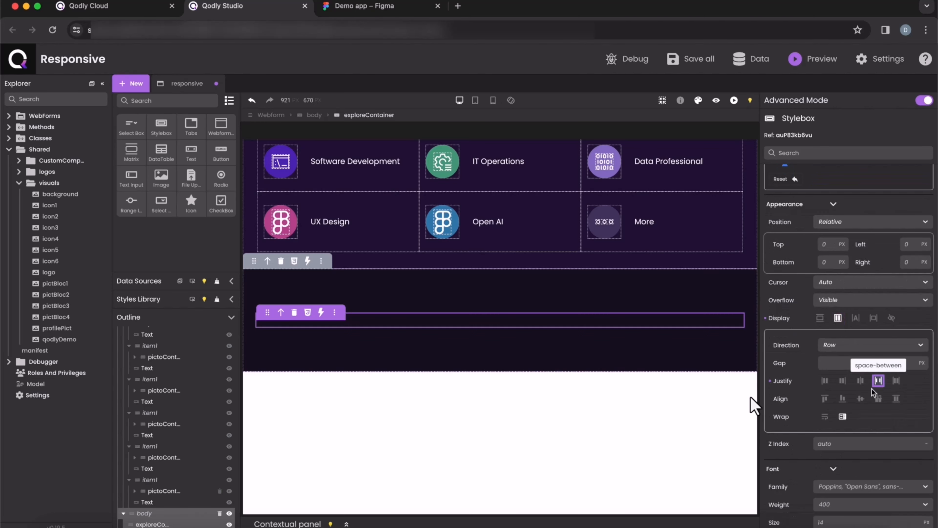
left_click(861, 400)
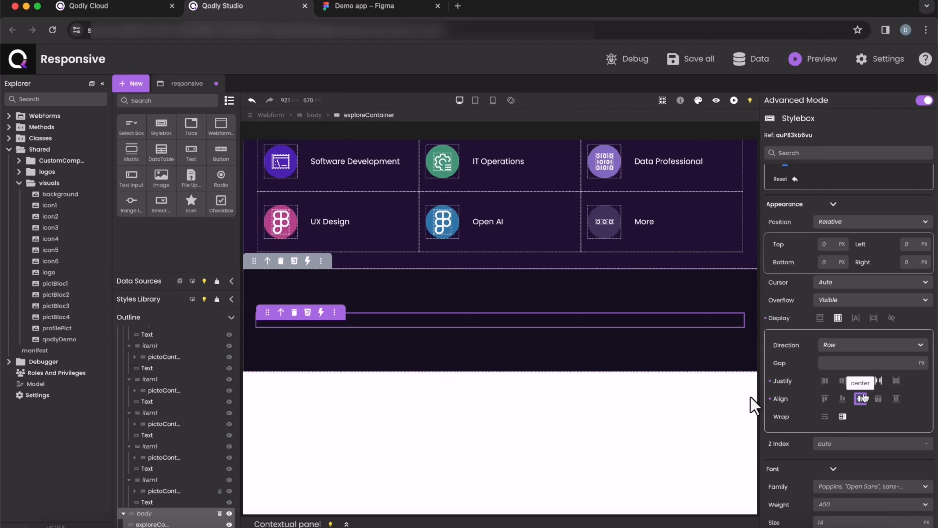
- Set exploreContainer's width to 100%
scroll(872, 370, "up", 10)
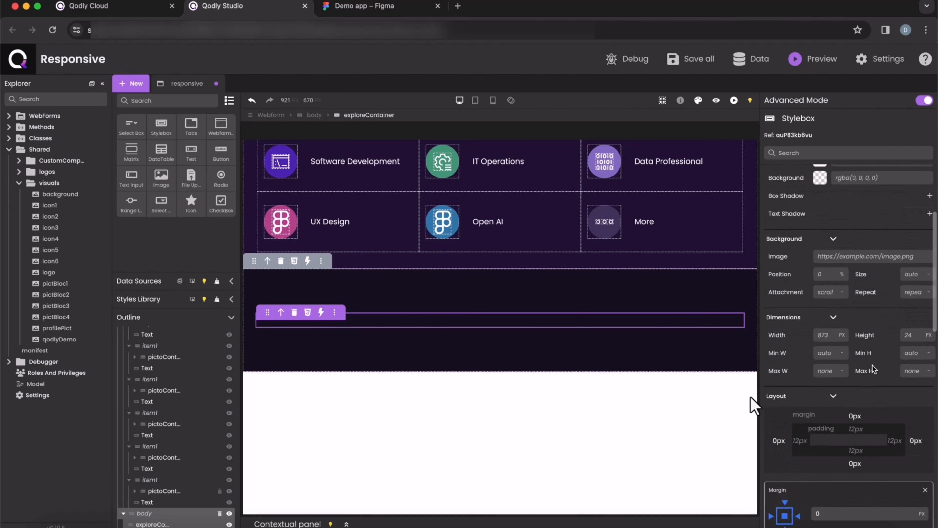
left_click(824, 335)
type("100%")
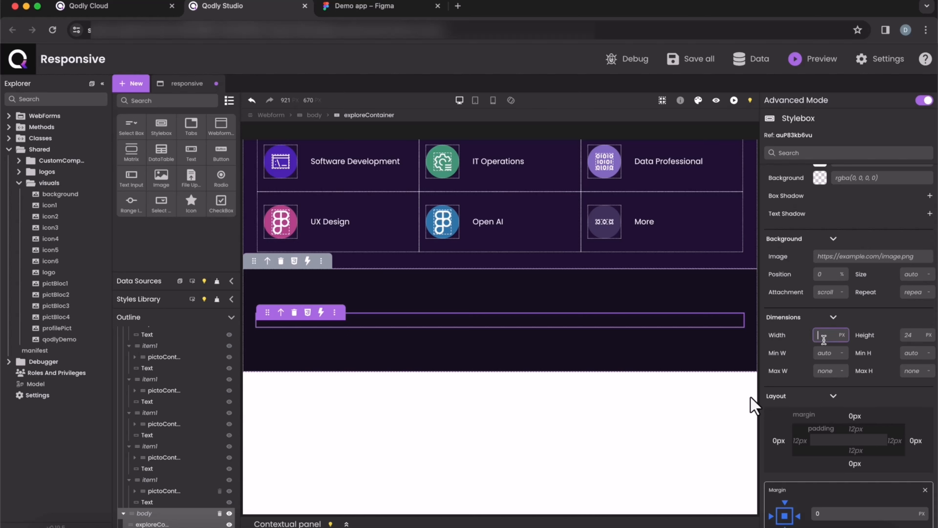
- Set exploreContainer's maximum width to 1432 px
left_click(824, 373)
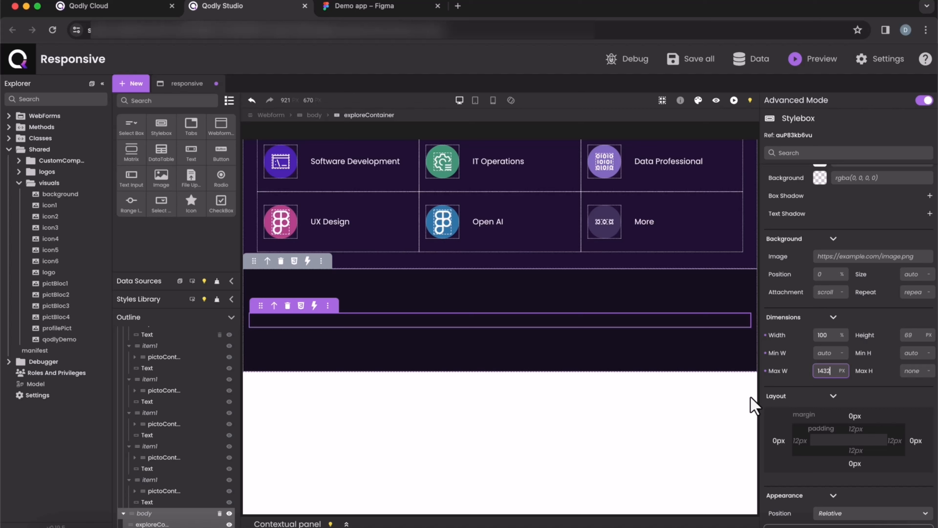
left_click(578, 349)
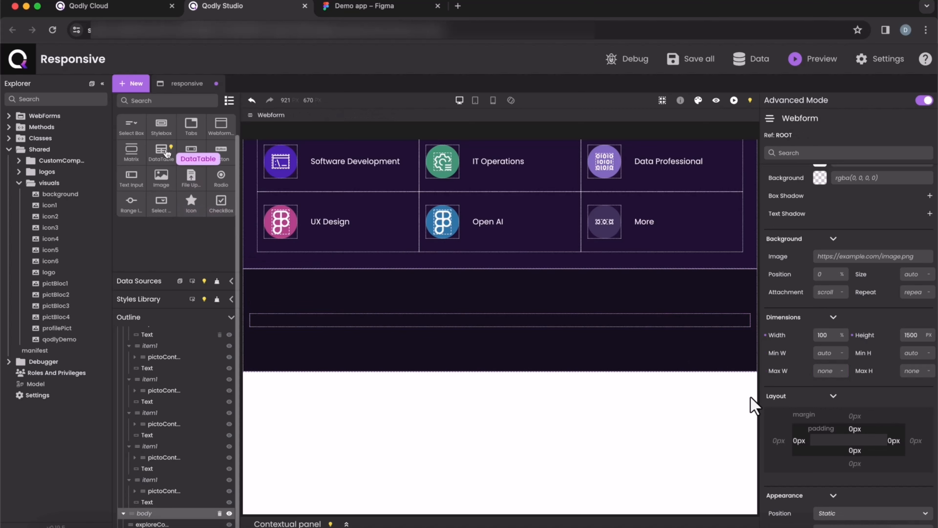
- Add a Stylebox named "exploreTextContainer" inside exploreContainer and set its width to fit-content
left_click_drag(163, 129, 285, 326)
left_click(299, 334)
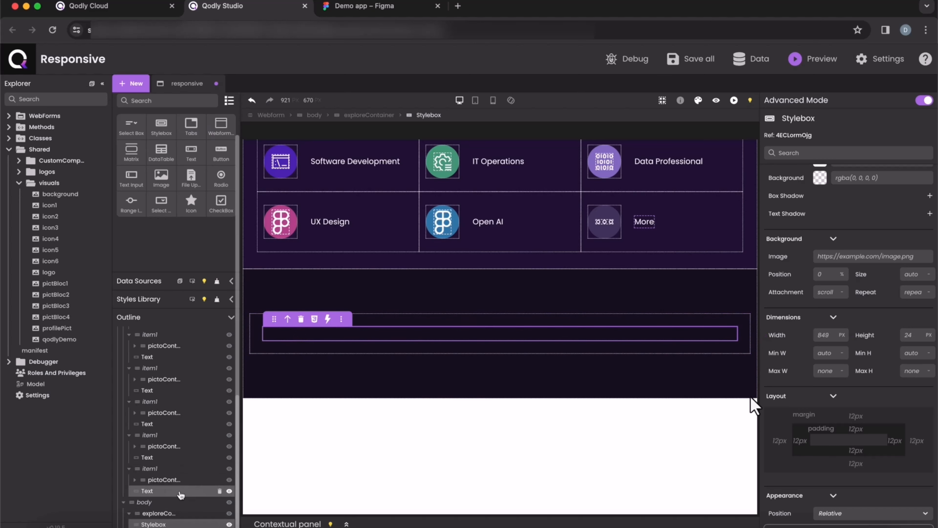
double_click(155, 524)
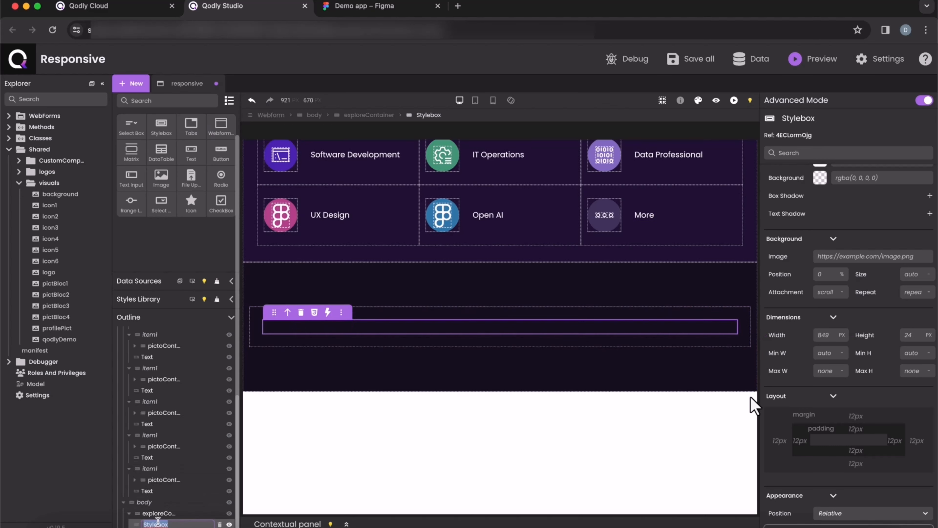
type("exploreTextContainer")
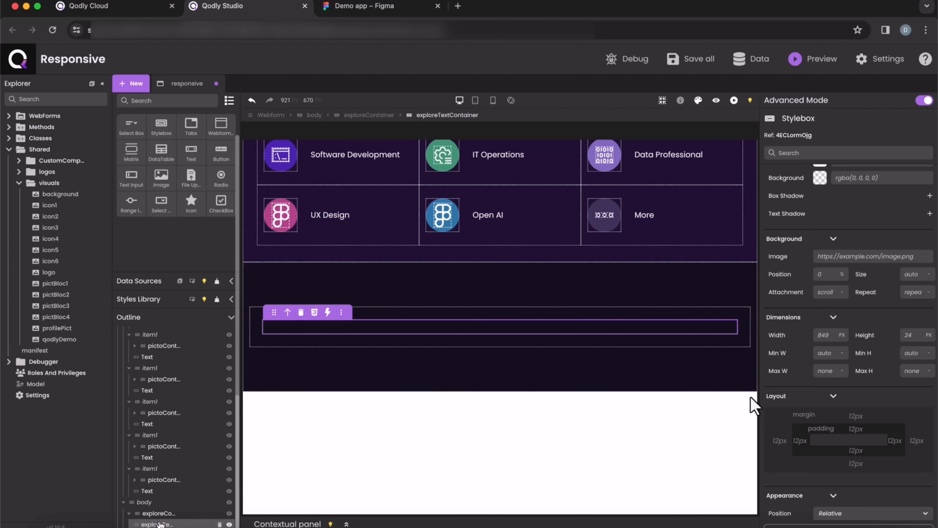
key("Return")
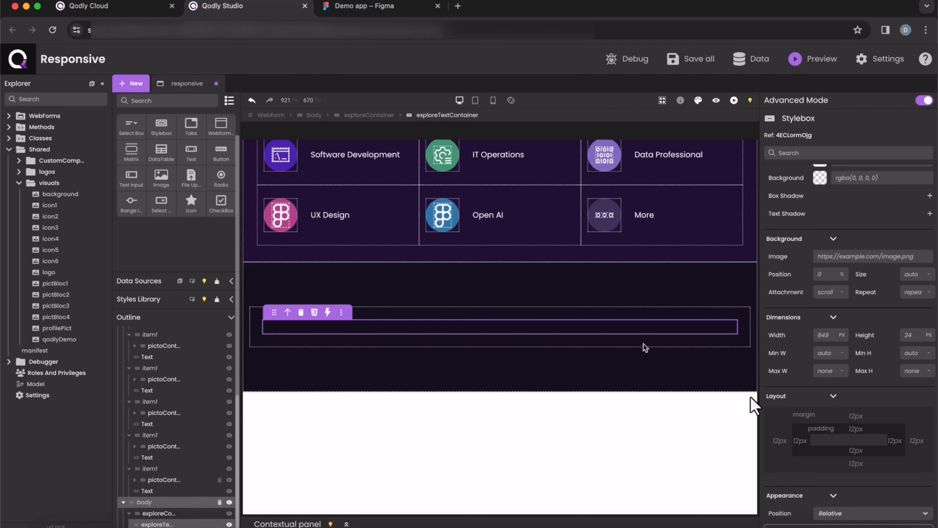
left_click(841, 336)
left_click(830, 407)
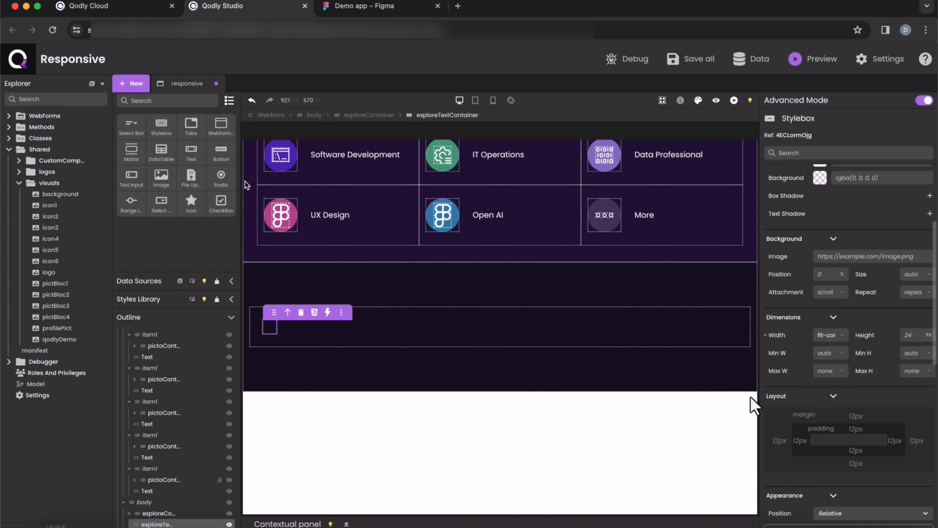
- Add a Text component inside exploreTextContainer reading "Explore our company library"
left_click_drag(192, 152, 272, 329)
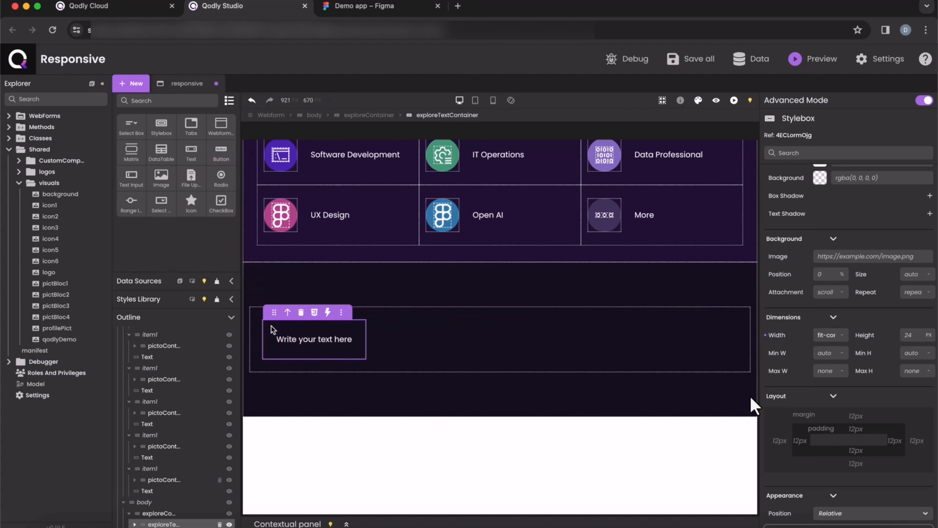
double_click(345, 338)
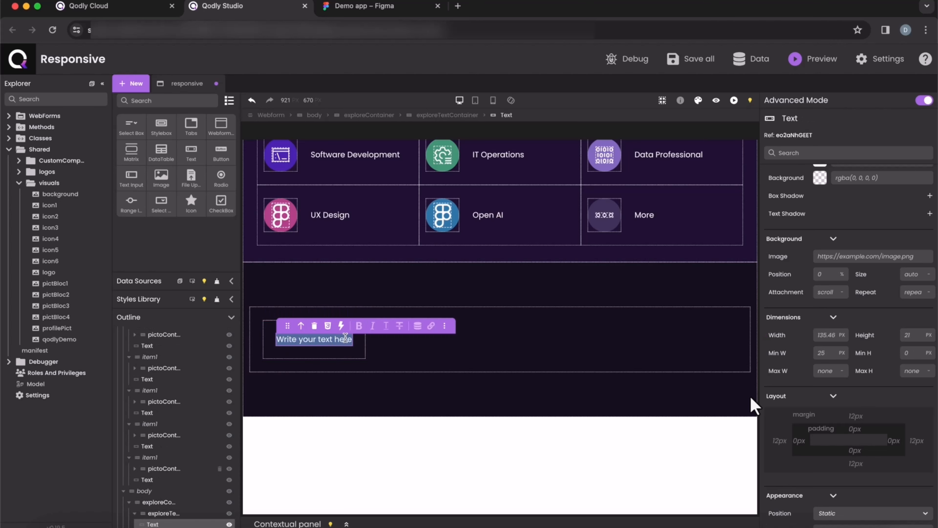
type("Explore")
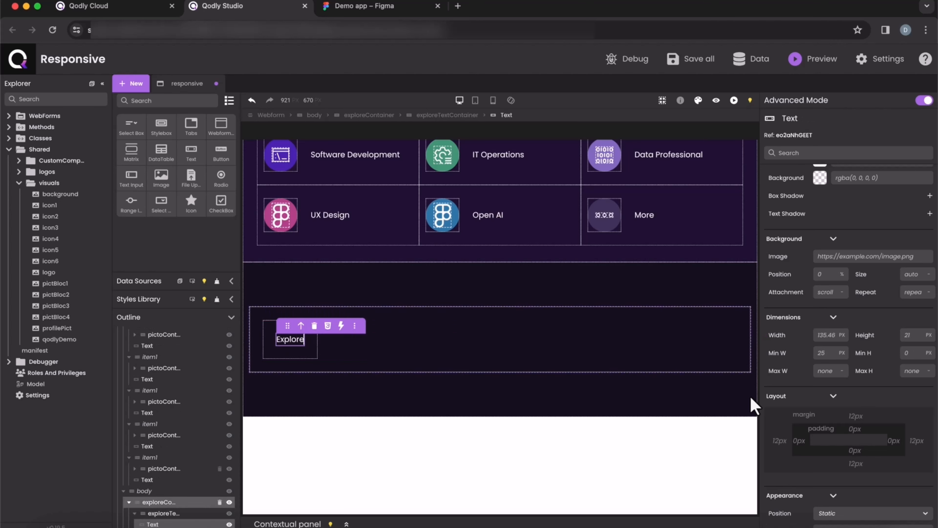
type(" our company")
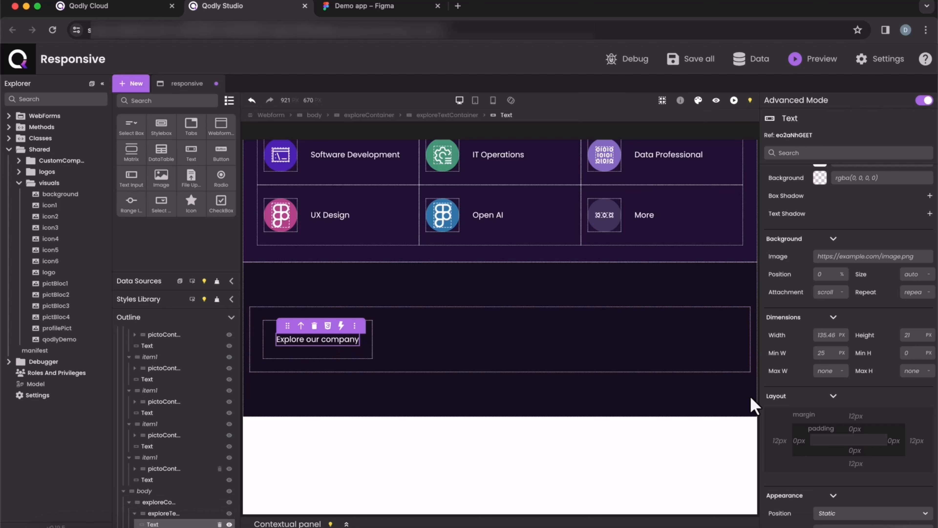
type(" library")
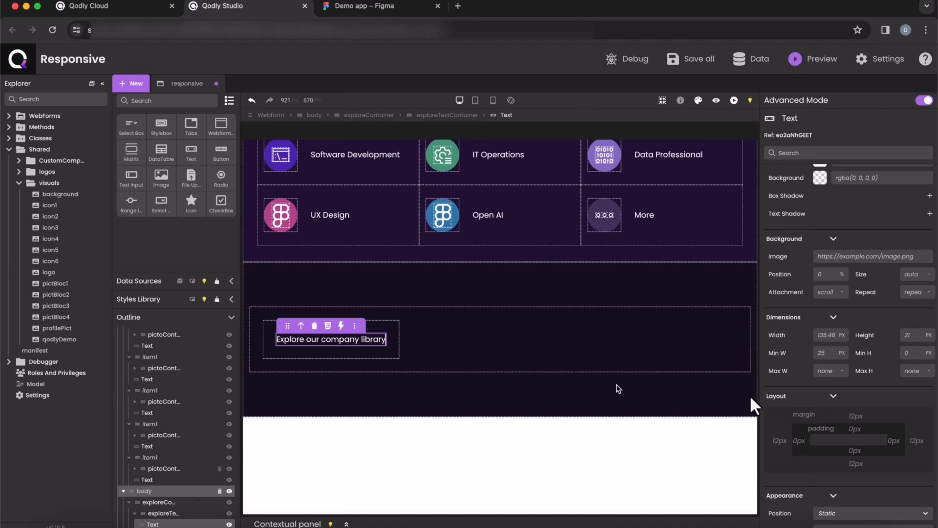
- Set the "Explore our company library" text to 20 px and make it bold
scroll(807, 389, "down", 7)
double_click(821, 408)
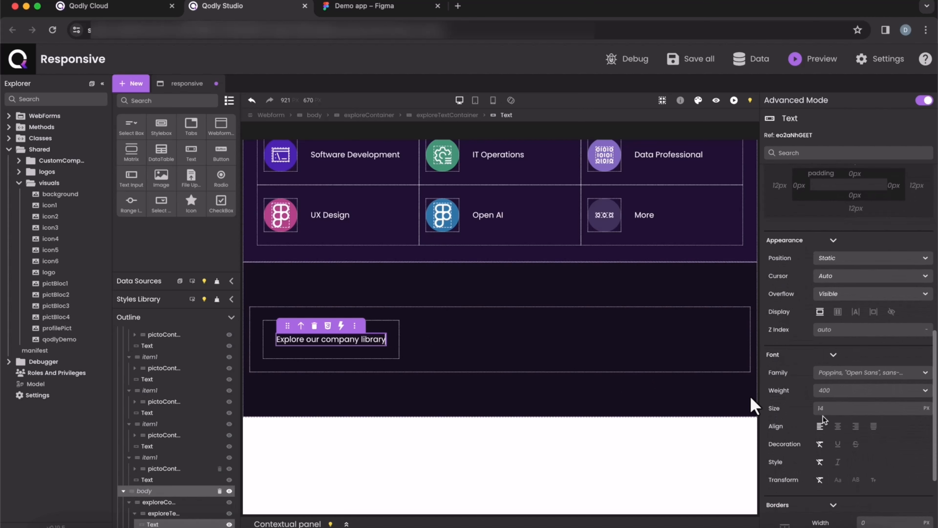
type("20")
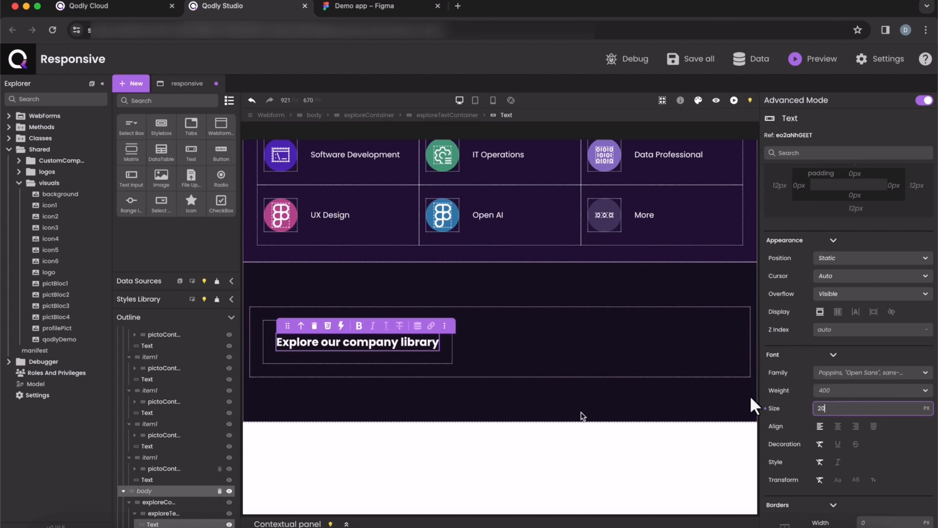
- Duplicate the heading text within exploreTextContainer and set the copy's font size to 16 px
key("super+d")
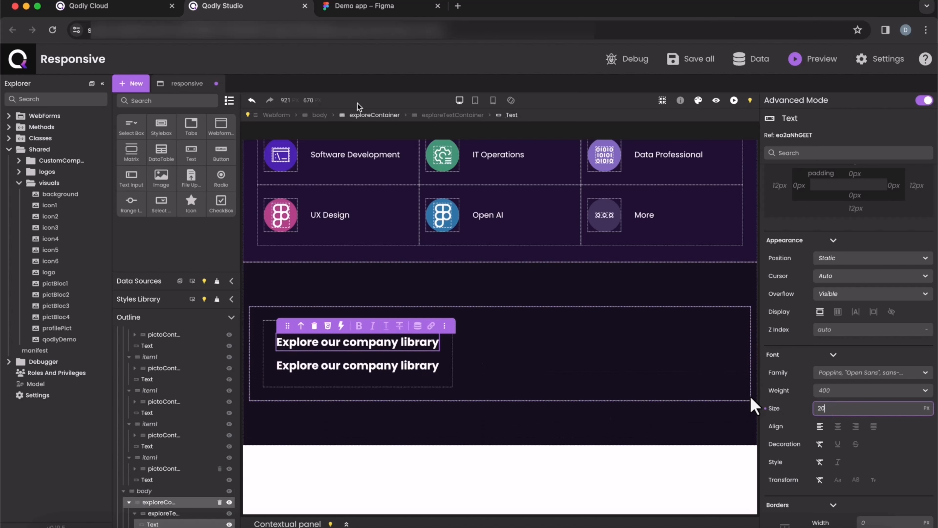
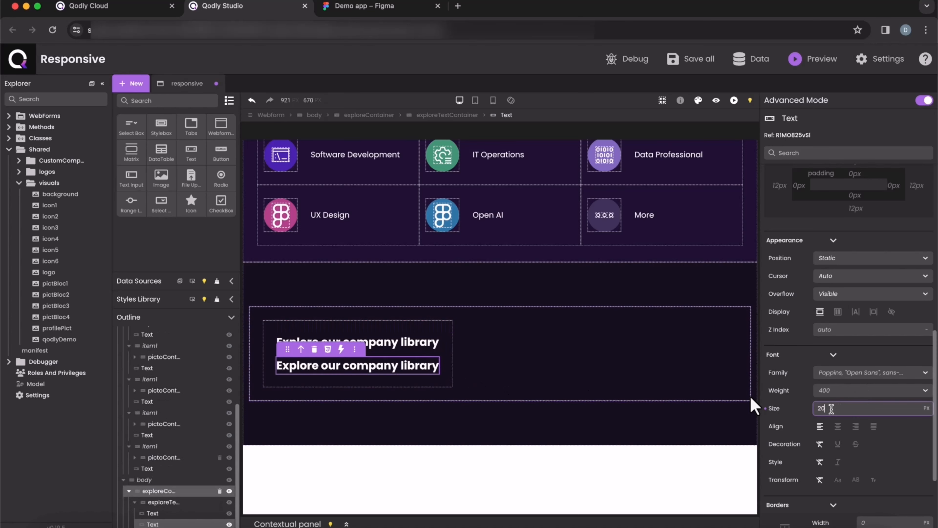
key("BackSpace")
key("BackSpace")
type("16")
- Copy "Watch +50 popular courses" from the Figma design and replace the duplicated text with it in Qodly Studio
key("ctrl+Tab")
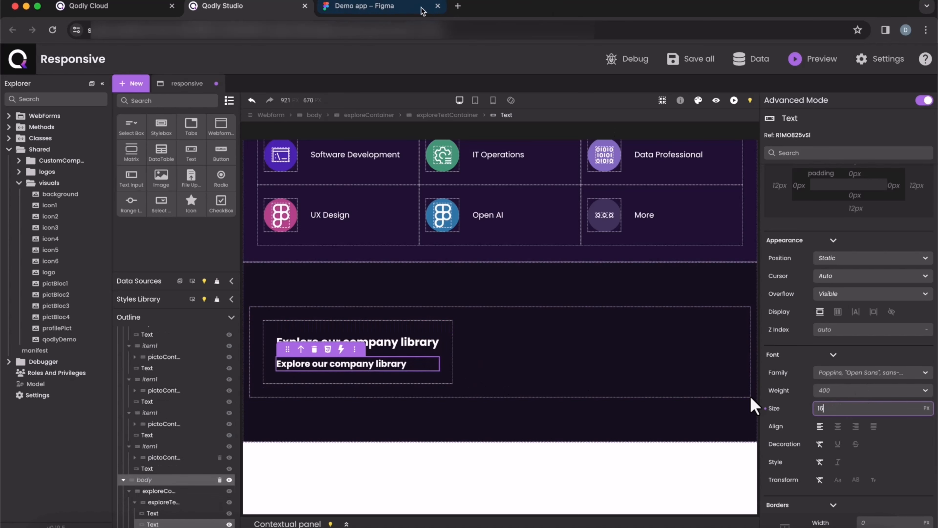
triple_click(332, 308)
key("super+c")
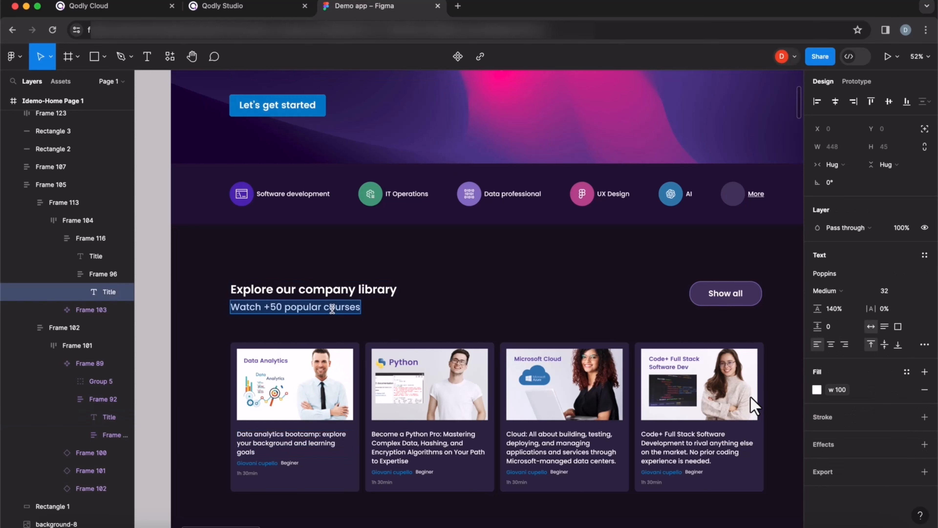
left_click(221, 6)
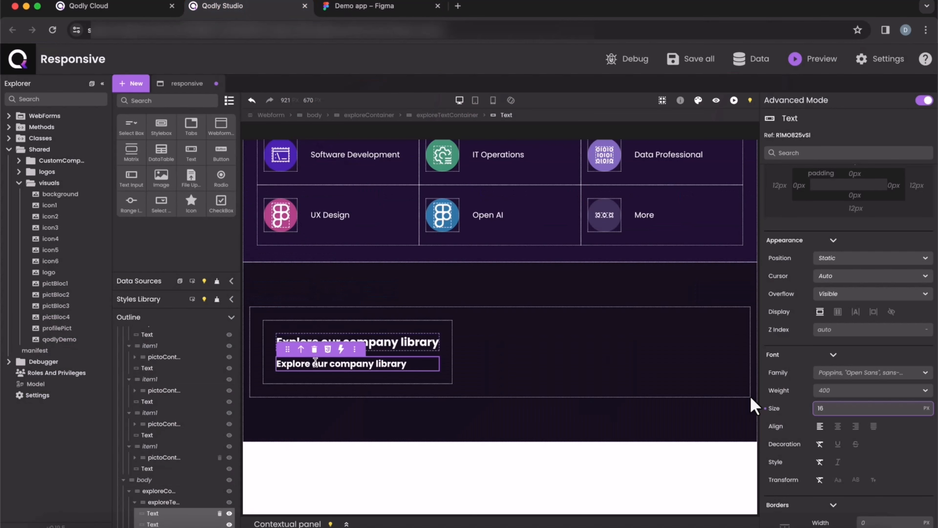
key("super+a")
key("super+v")
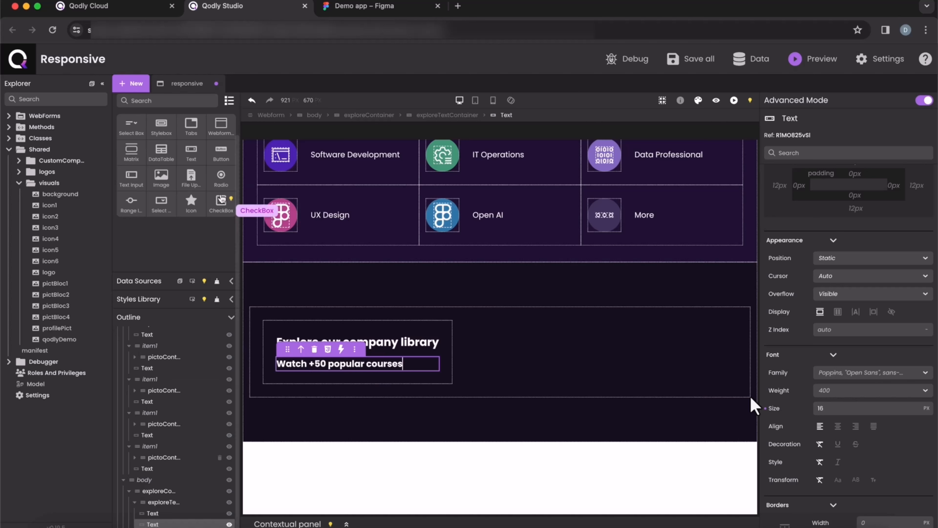
- Add a Button to exploreContainer beside exploreTextContainer and label it "Show all"
left_click_drag(221, 151, 565, 366)
left_click(717, 352)
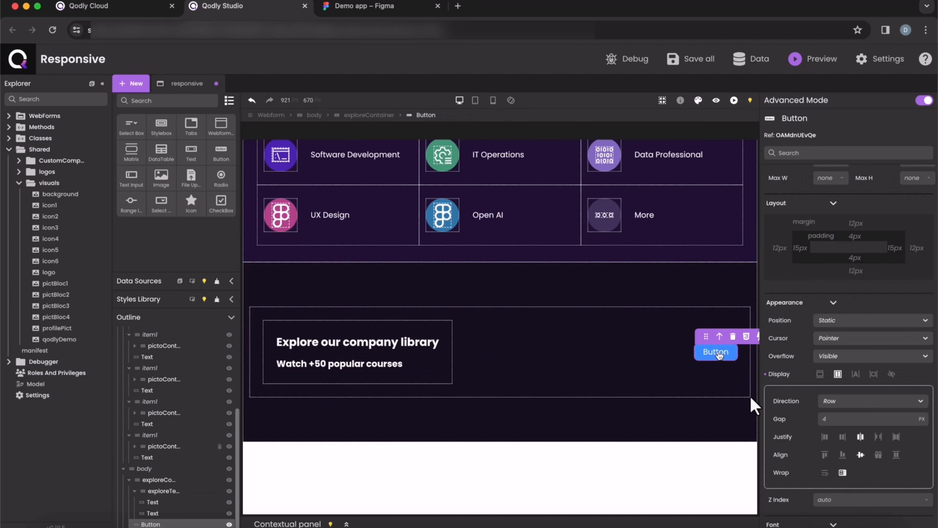
double_click(719, 353)
type("Show")
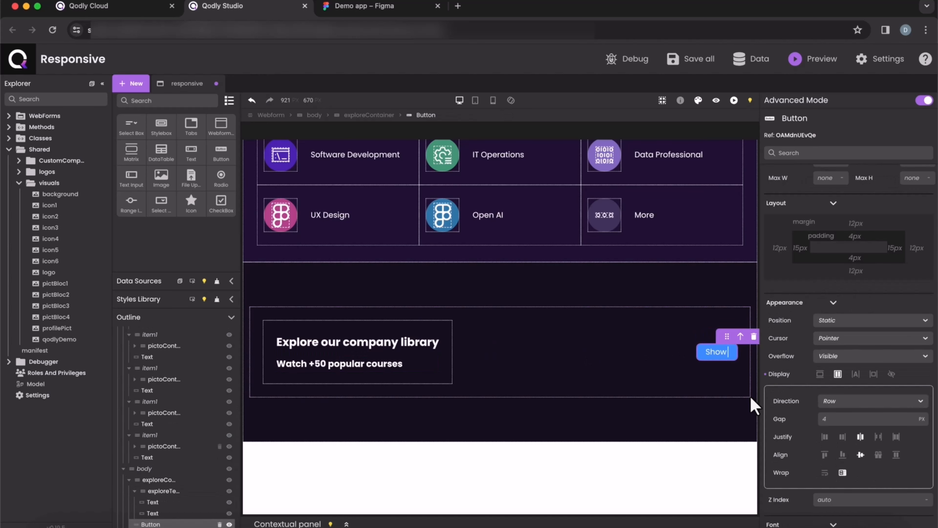
type(" all")
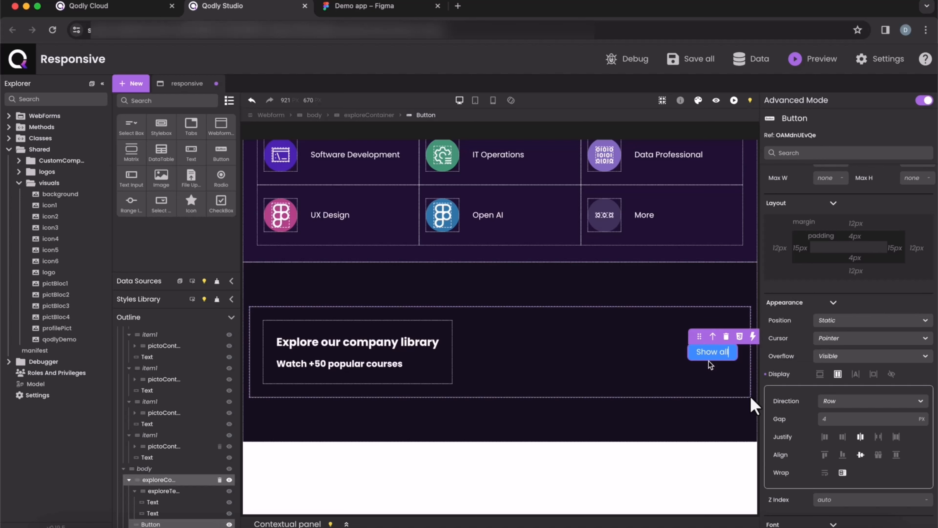
- Set the Show all button's width to 150 px and its height to 40 px
scroll(836, 388, "up", 6)
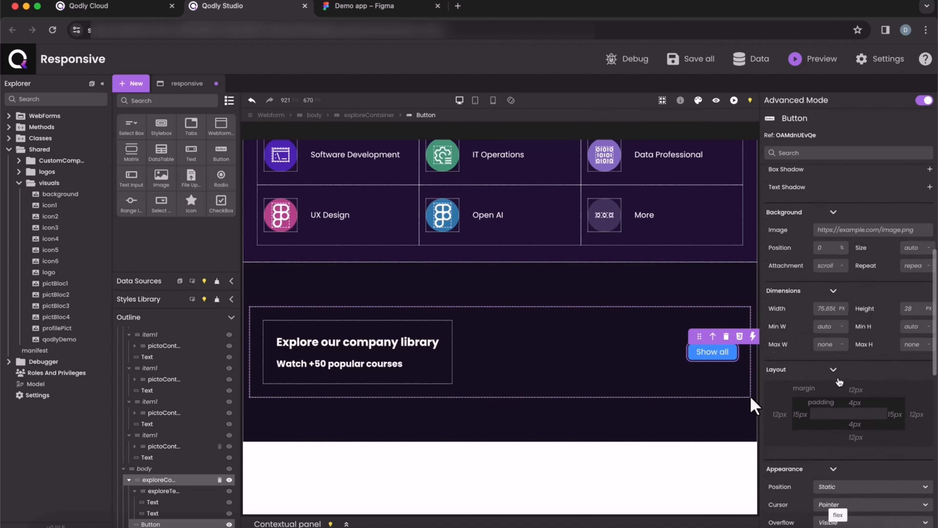
left_click(830, 381)
type("15")
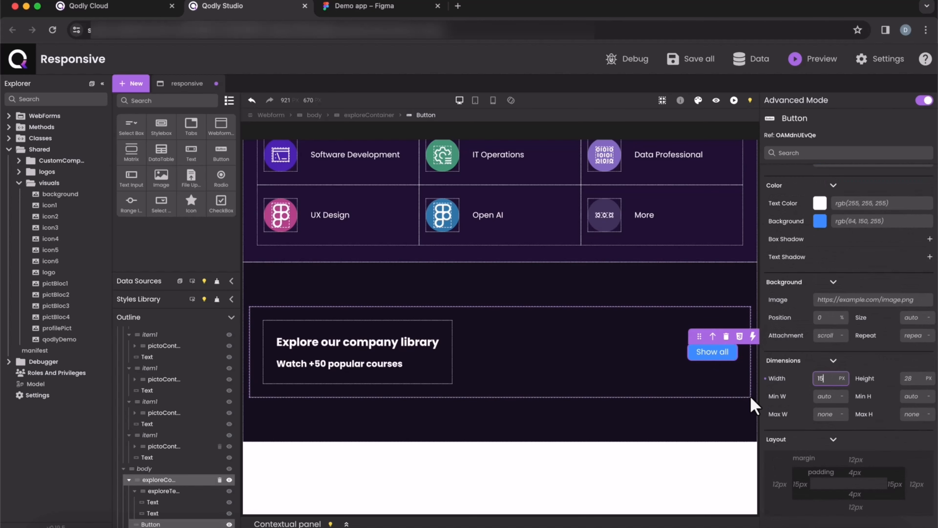
type("0")
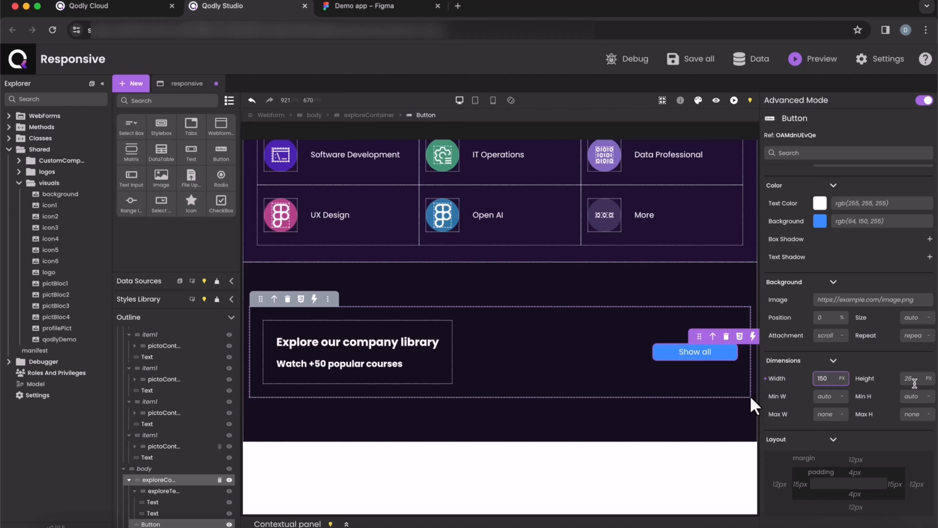
left_click(915, 381)
type("40")
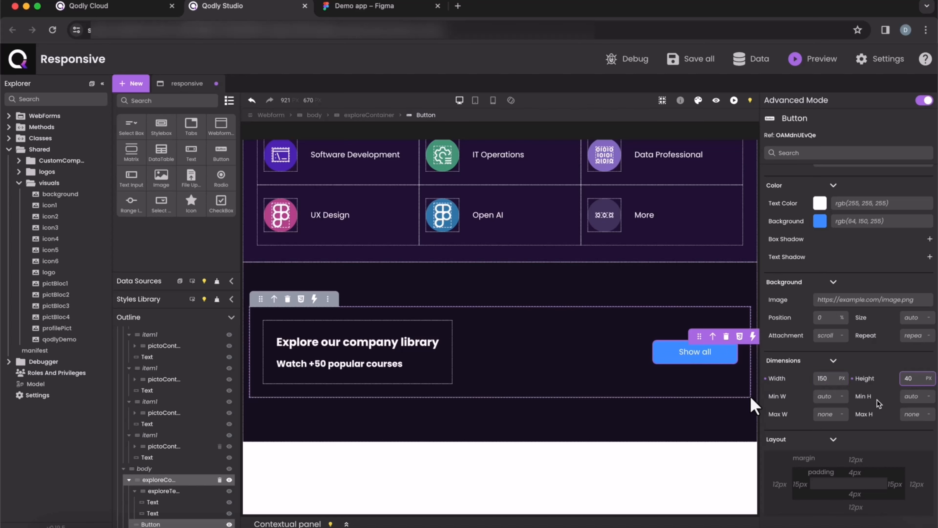
- Give the Show all button a 25 px border radius and a 1 px border in #8B72C5
scroll(878, 403, "down", 10)
scroll(867, 457, "down", 3)
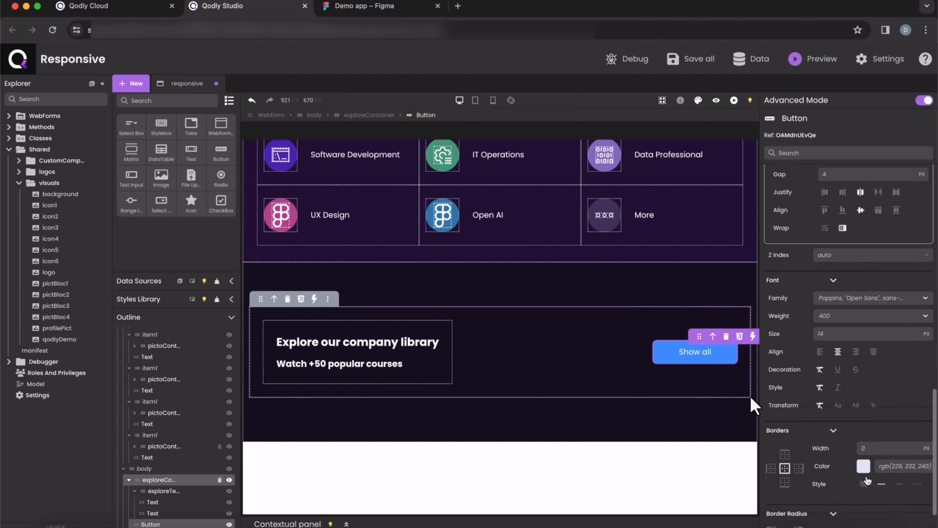
left_click(866, 496)
type("25")
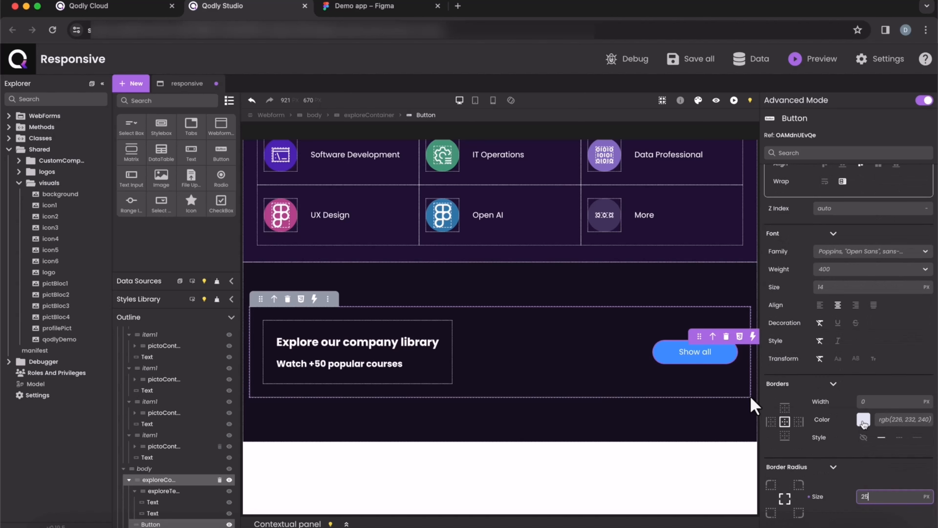
left_click(864, 401)
type("1")
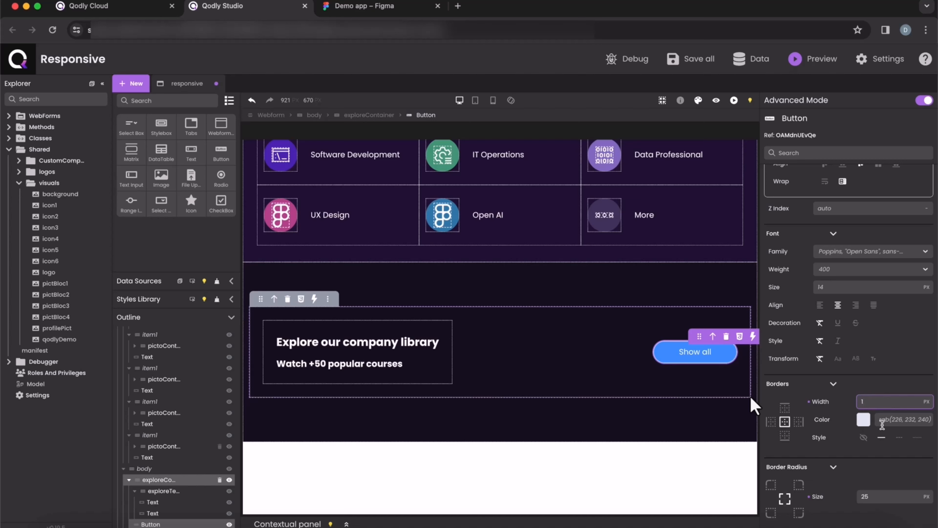
left_click(883, 420)
type("#8B72C5")
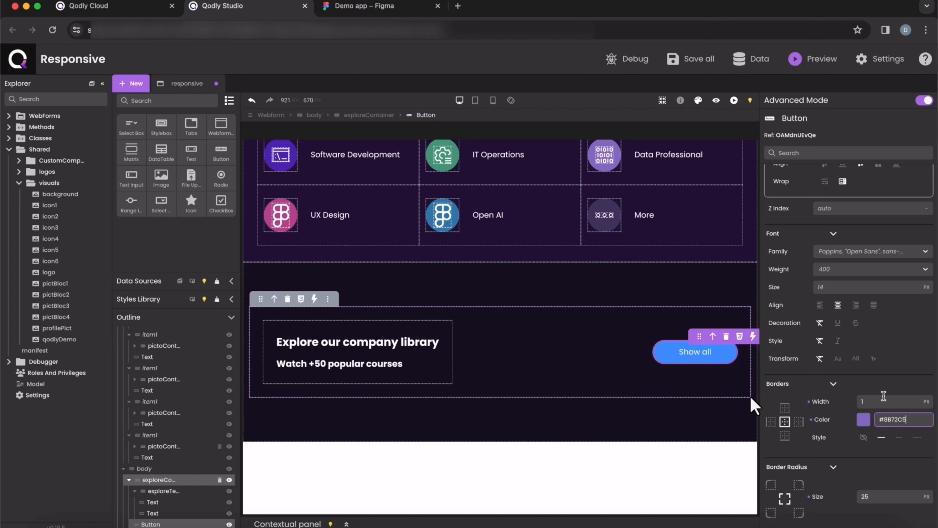
- Set the Show all button's background color to #473A65
scroll(889, 386, "up", 5)
scroll(889, 386, "up", 3)
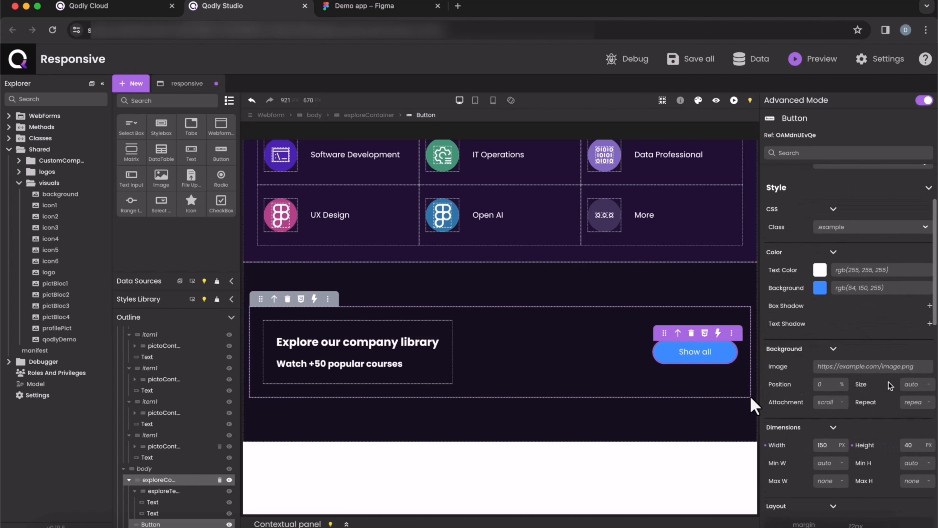
left_click(848, 300)
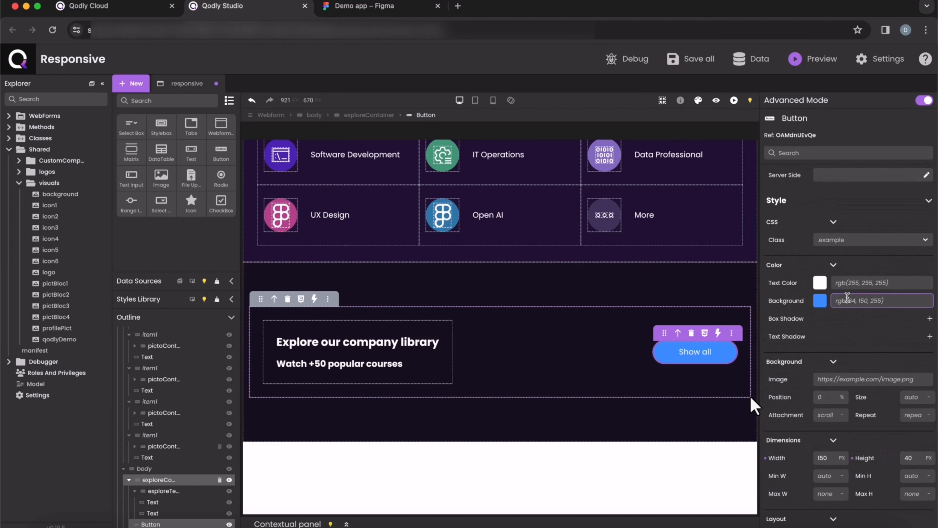
type("#473A65")
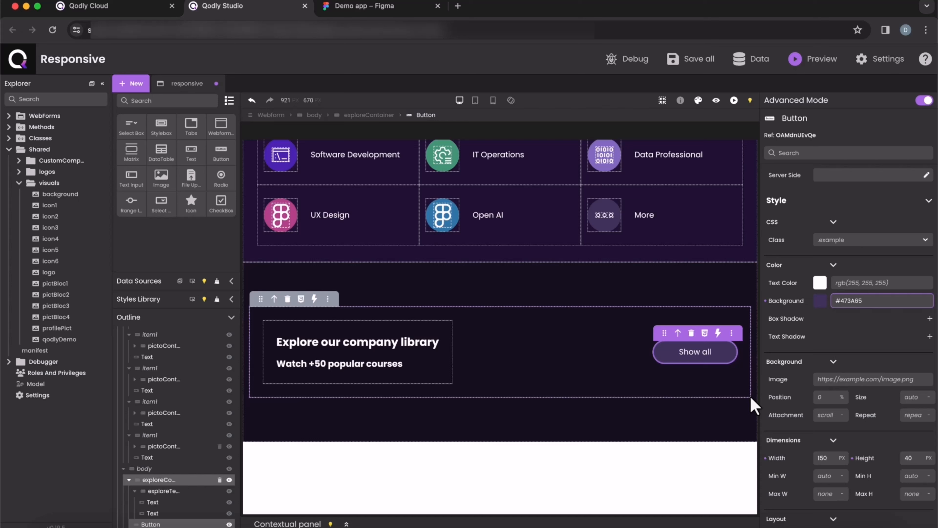
left_click(714, 433)
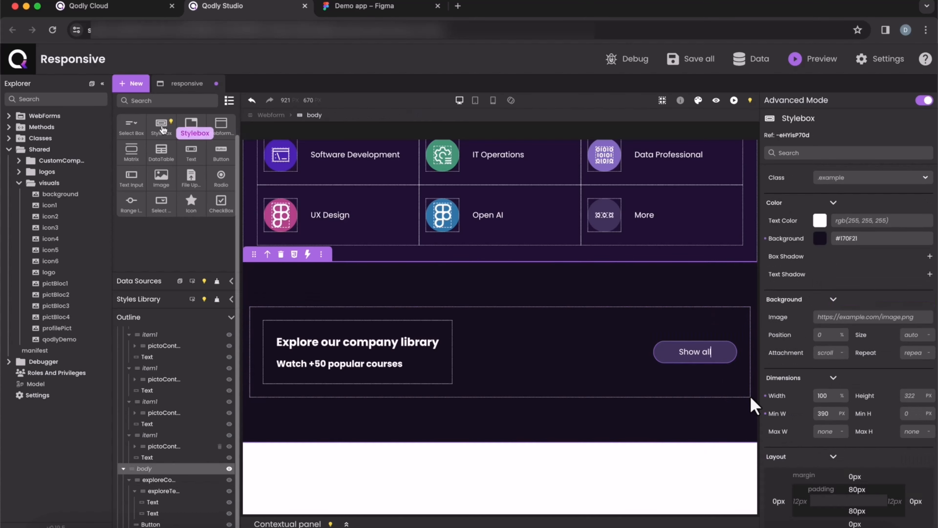
- Add a Stylebox to the body section below exploreContainer and rename it cardsContainer
left_click_drag(161, 126, 366, 434)
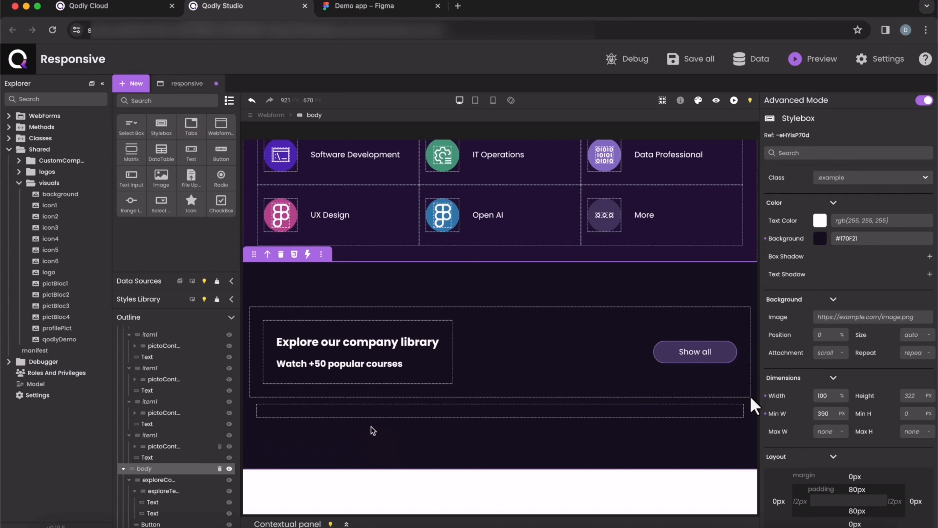
double_click(148, 523)
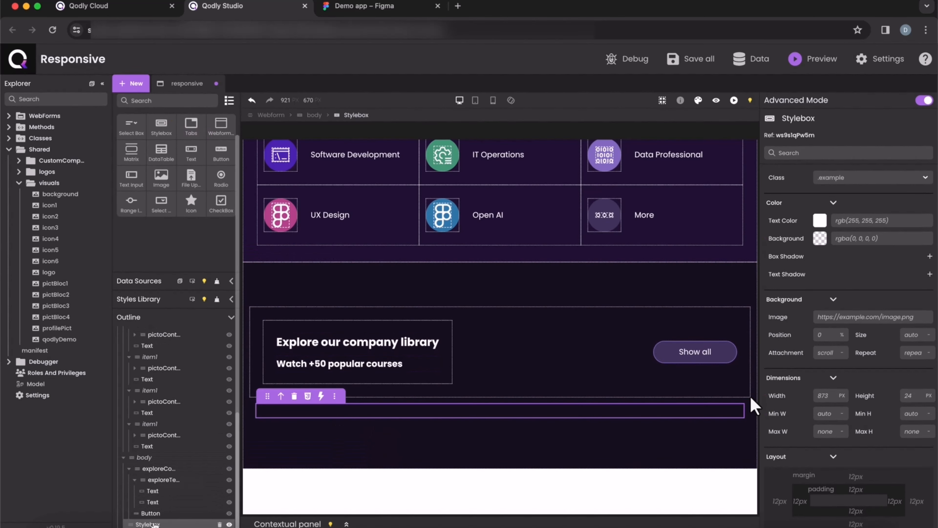
type("cardsCo")
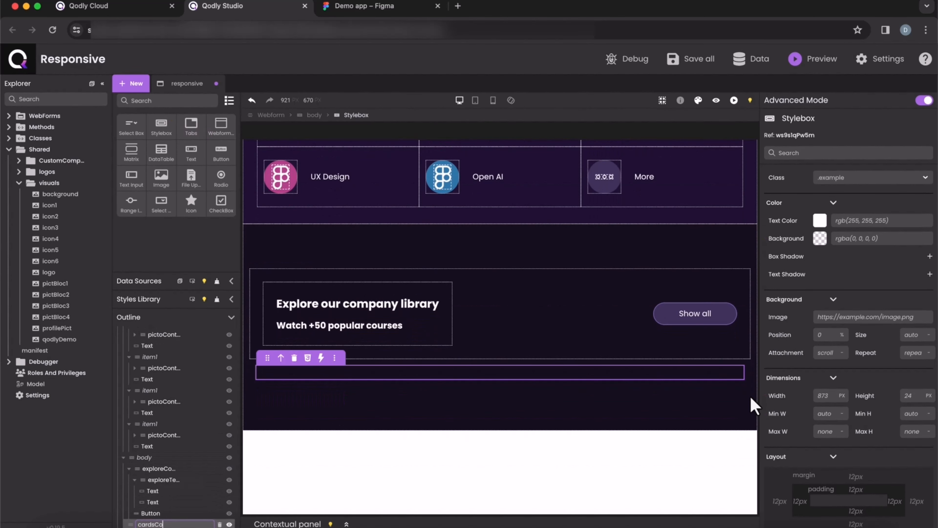
type("ntainer")
key("Return")
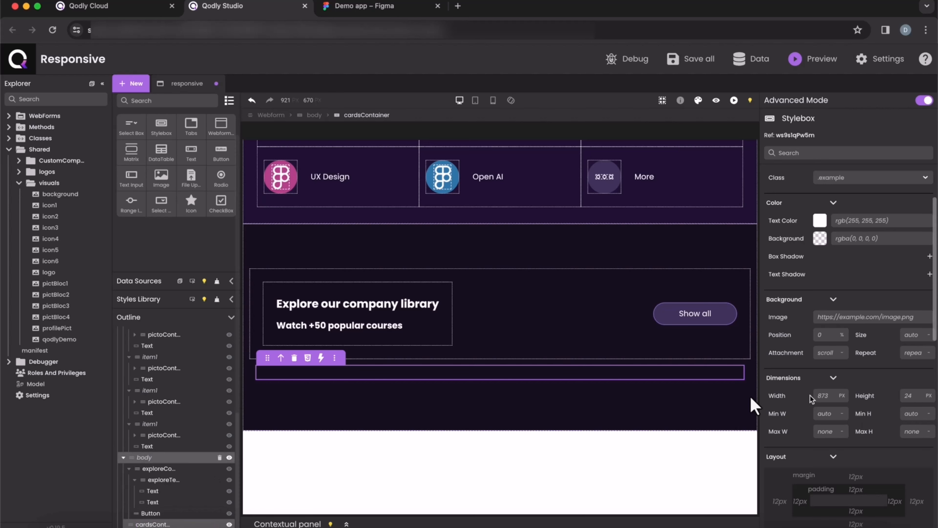
- Set cardsContainer's width to 100% and its minimum width to 390 px
double_click(835, 400)
type("100%")
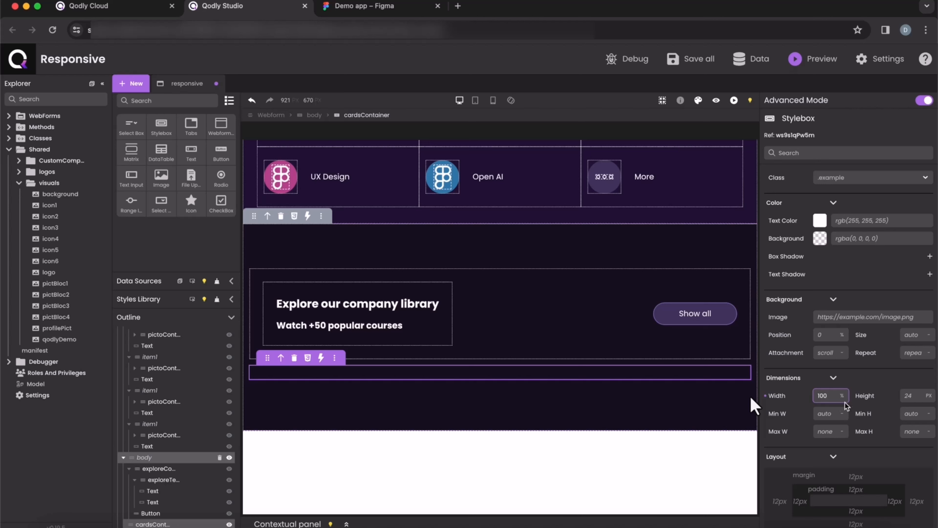
left_click(829, 411)
type("390")
- Set cardsContainer's margin to 0 px on all four sides
left_click(856, 481)
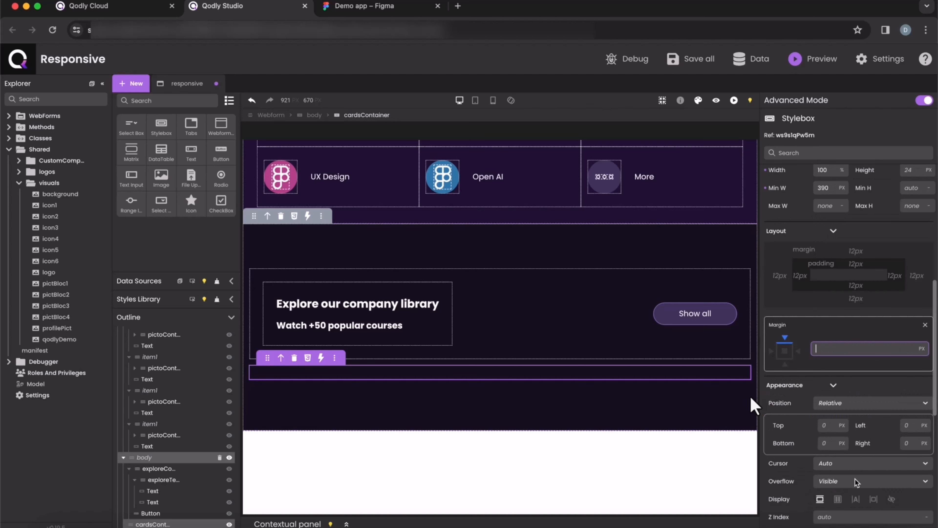
left_click(784, 350)
type("0")
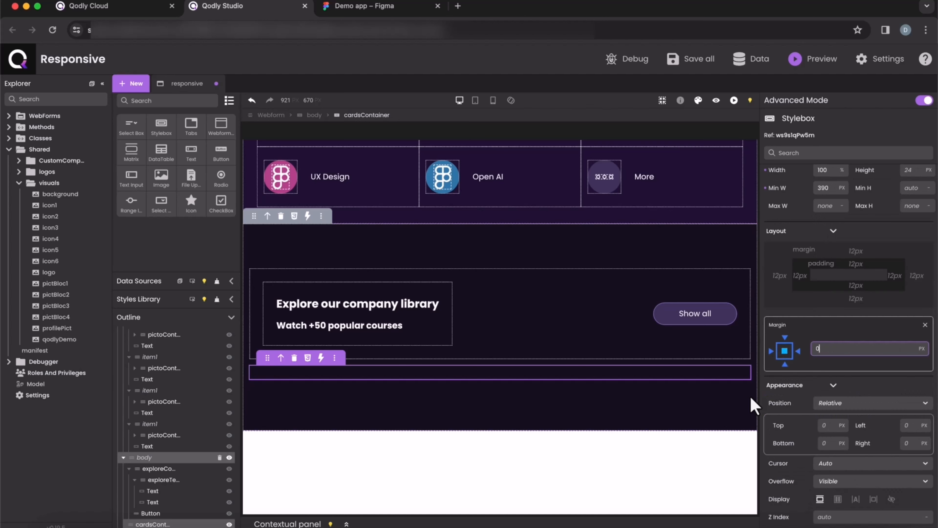
- Give cardsContainer a flex display with centered justification and alignment, and enable wrapping
scroll(881, 369, "down", 4)
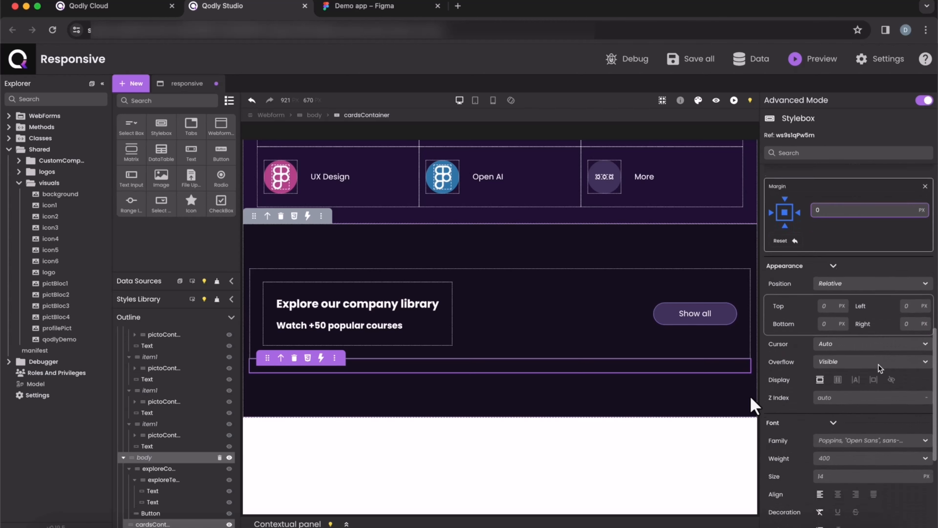
left_click(839, 378)
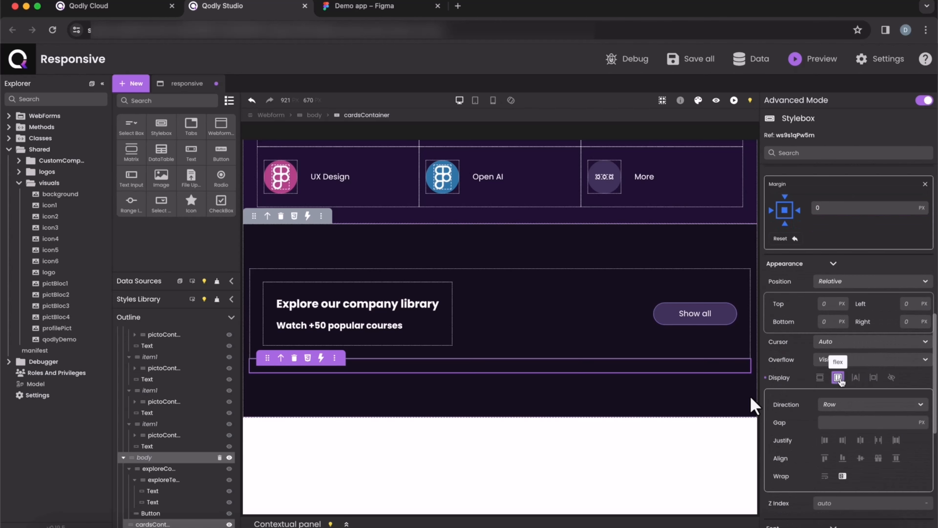
left_click(860, 447)
left_click(860, 458)
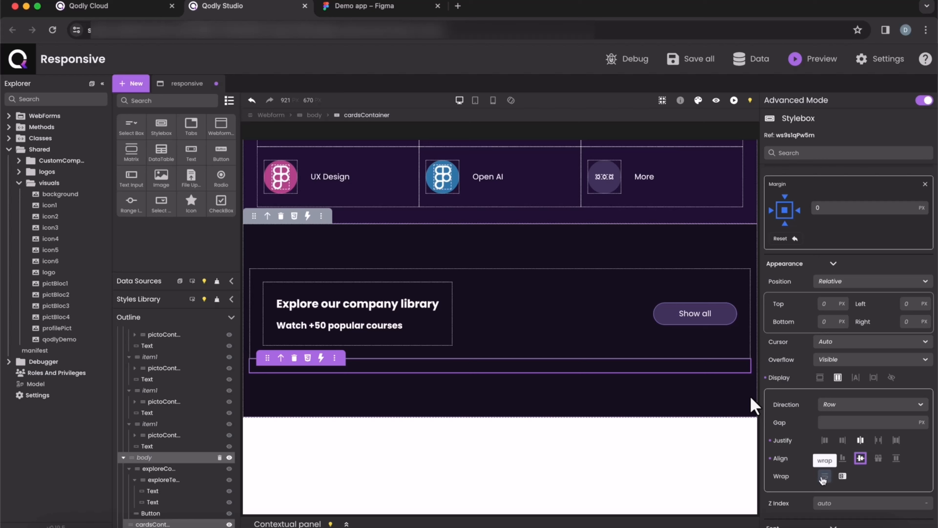
left_click(824, 477)
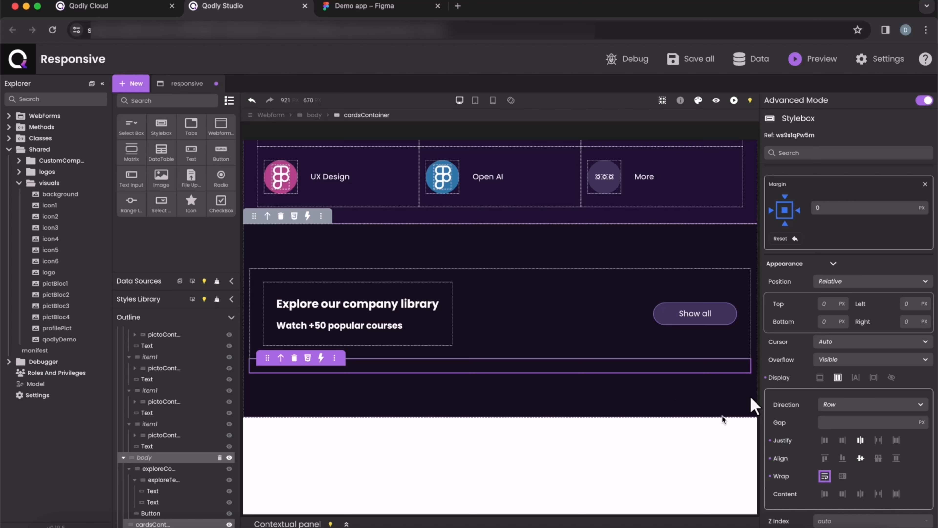
- Add a Stylebox inside cardsContainer and rename it card1
left_click_drag(161, 133, 334, 382)
left_click(334, 381)
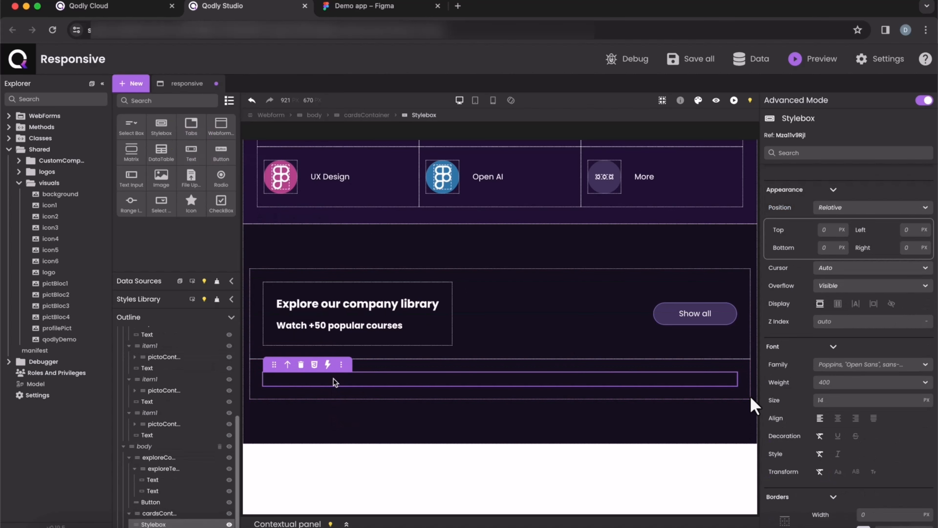
double_click(155, 524)
type("card1")
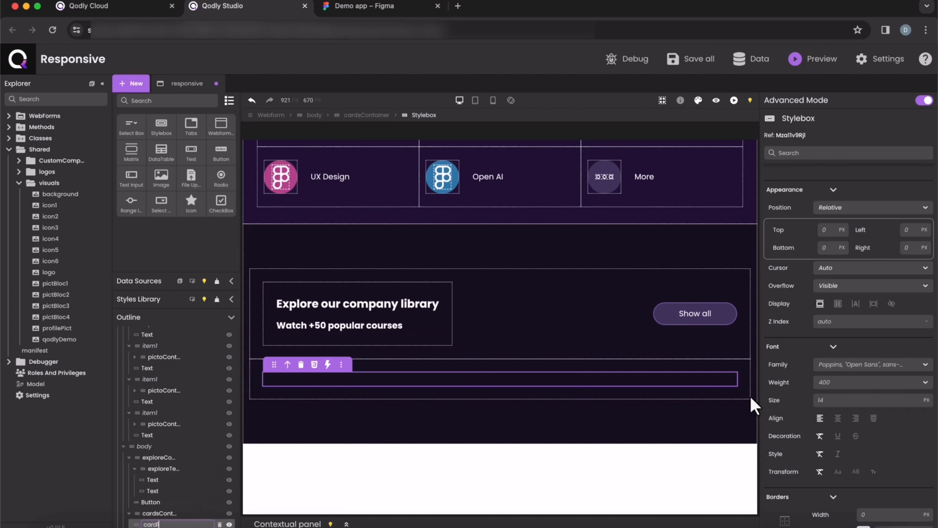
key("Return")
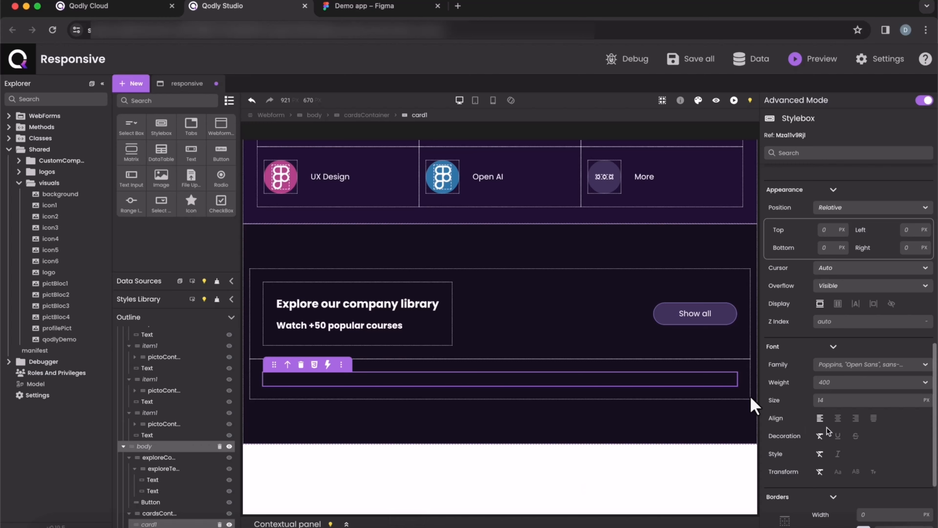
- Set card1's background color to #312848 and its size to 346 px wide by 410 px high
scroll(827, 430, "up", 10)
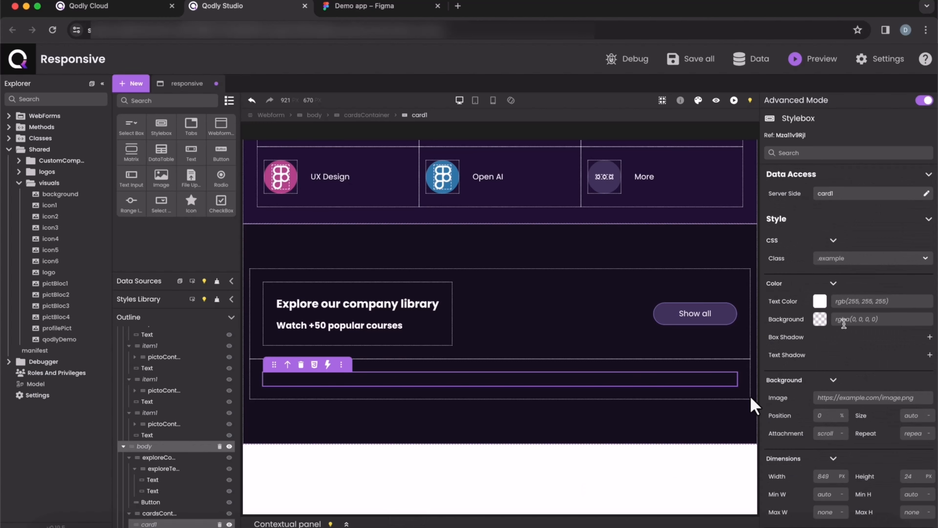
left_click(844, 324)
type("#312848")
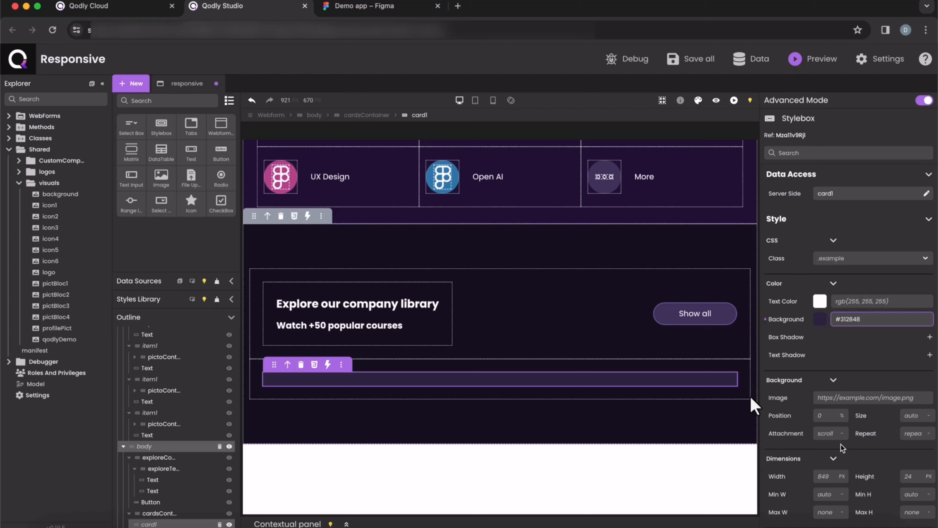
left_click(831, 476)
type("346")
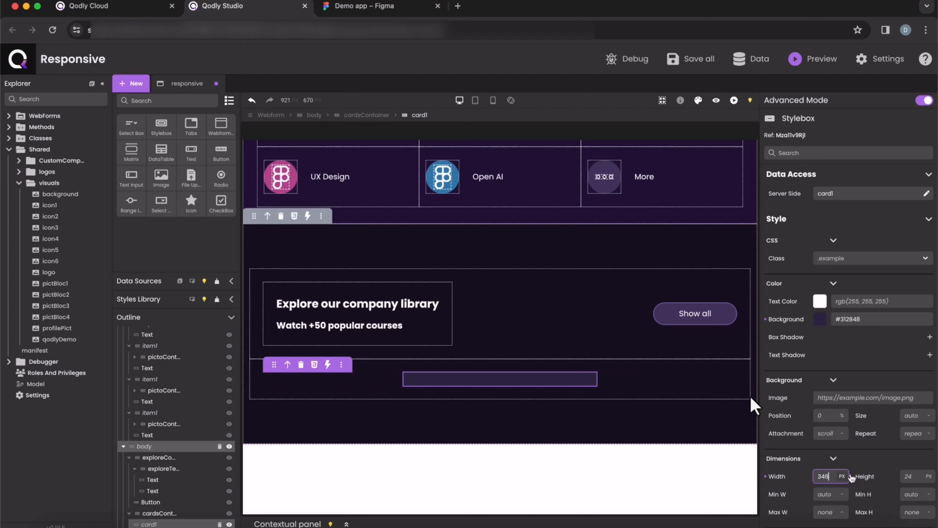
left_click(913, 476)
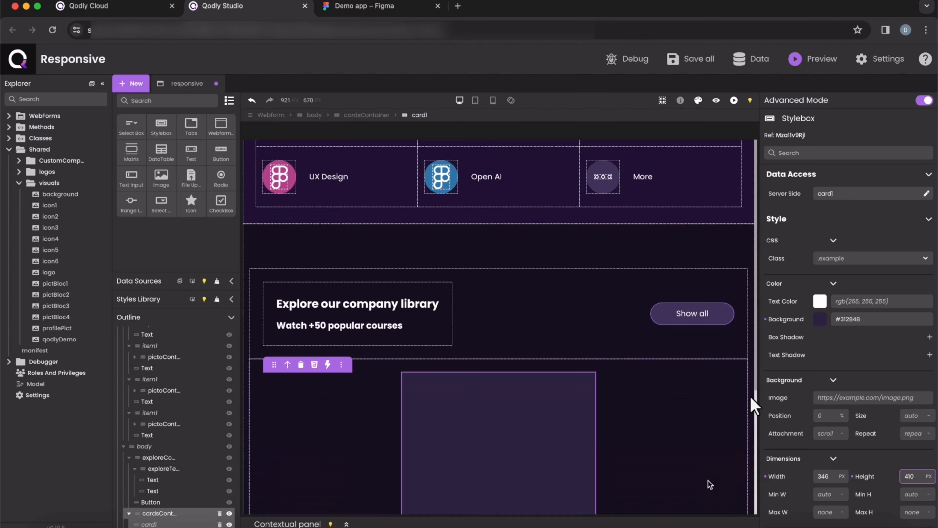
- Set card1's padding to 6 px on all four sides
scroll(708, 480, "down", 3)
scroll(849, 436, "down", 4)
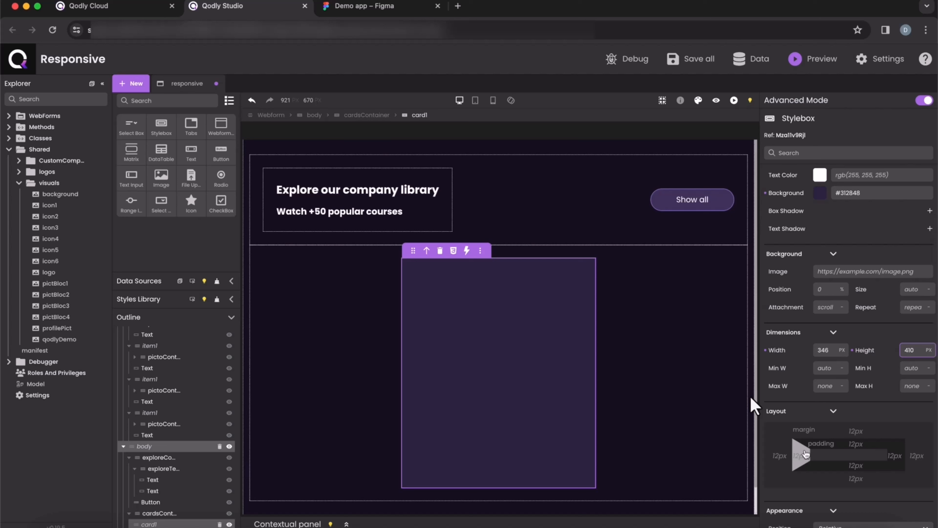
left_click(825, 469)
scroll(825, 466, "down", 3)
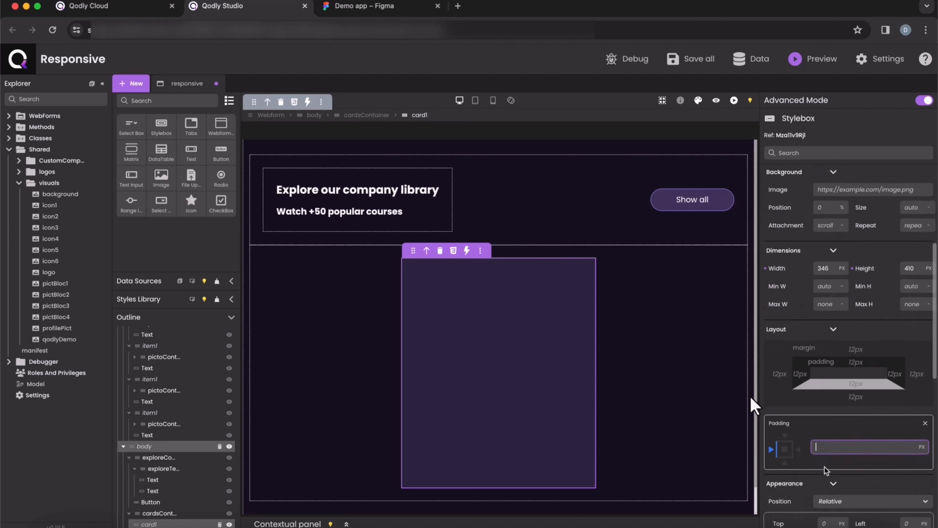
left_click(784, 444)
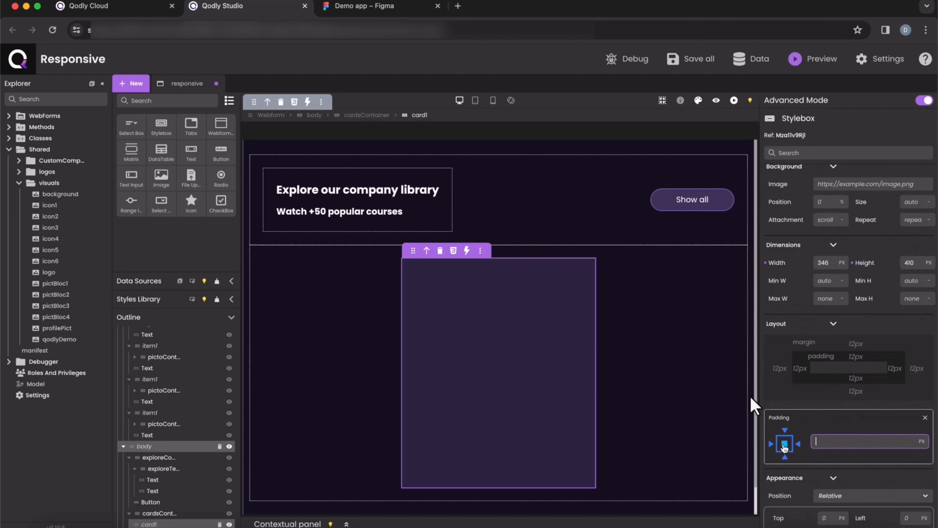
type("6")
key("Return")
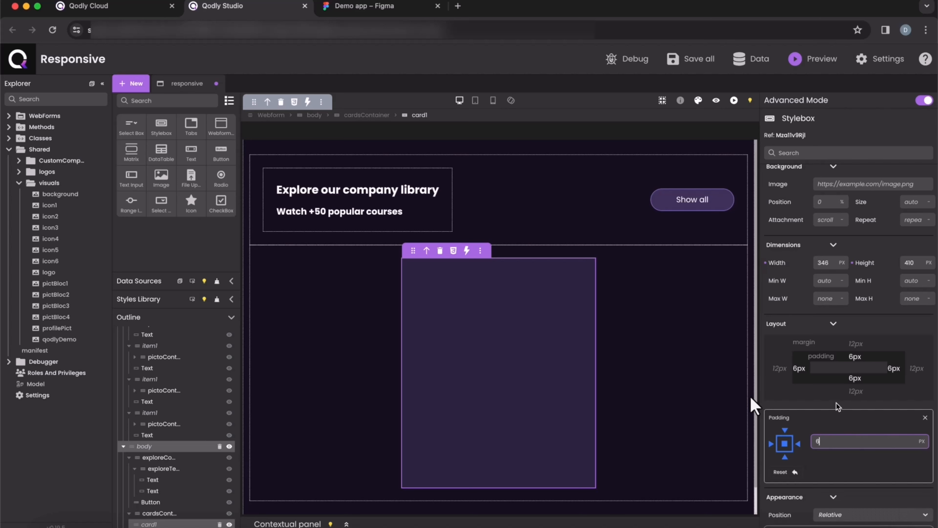
- Give card1 a flex display with Column direction and flex-start justification
scroll(850, 425, "down", 3)
left_click(838, 496)
scroll(840, 504, "down", 3)
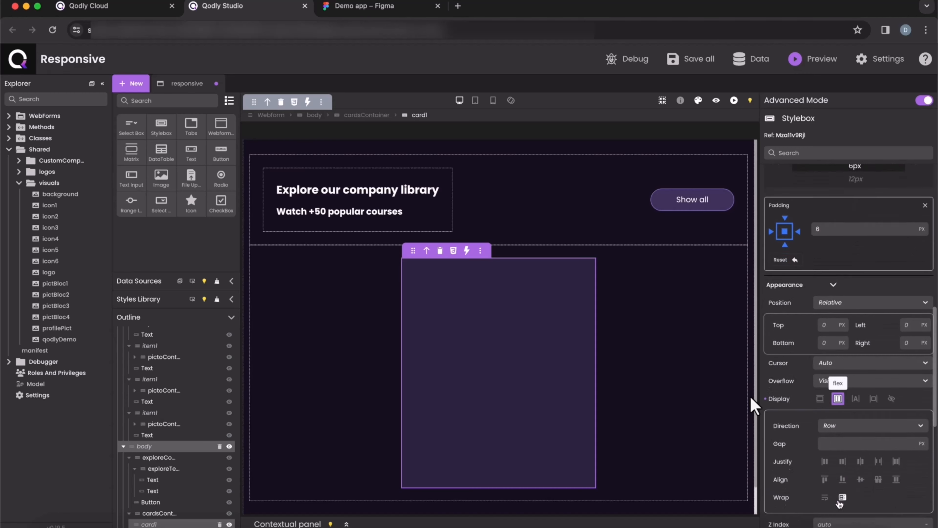
left_click(849, 424)
left_click(845, 451)
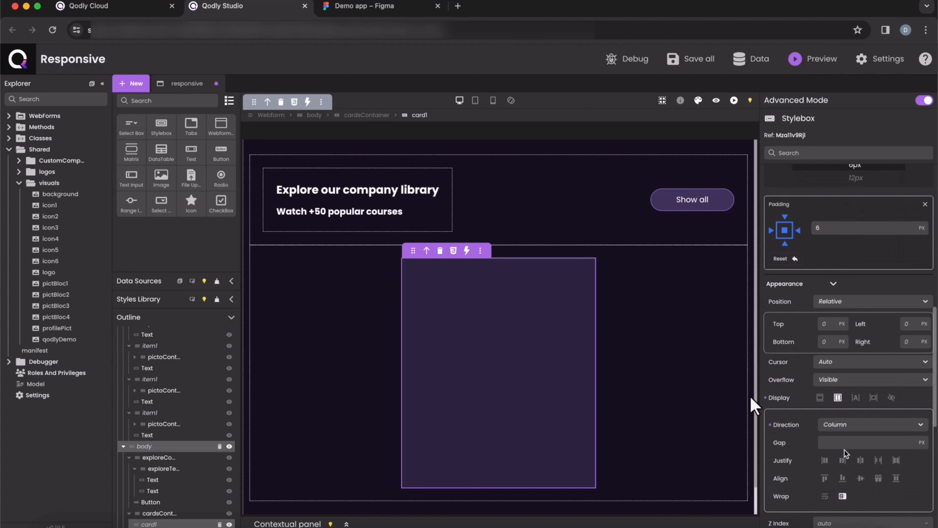
left_click(827, 462)
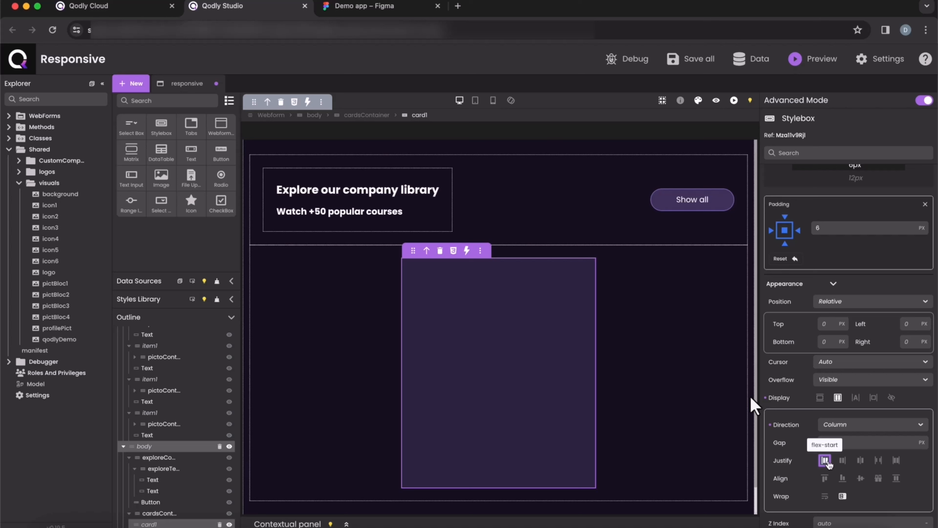
- Add an Image component to card1, 310 px wide, with pictBloc1 from the visuals folder as its picture
left_click_drag(161, 176, 495, 304)
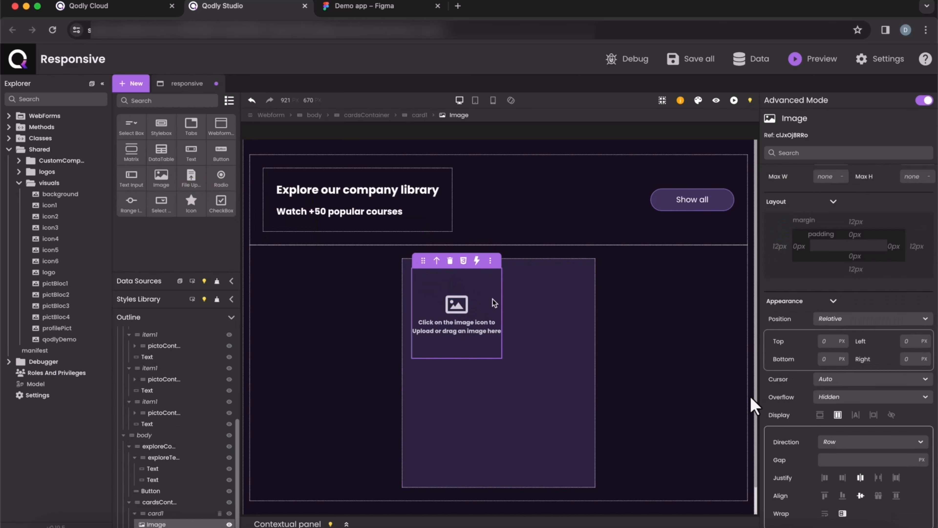
scroll(832, 324, "up", 1)
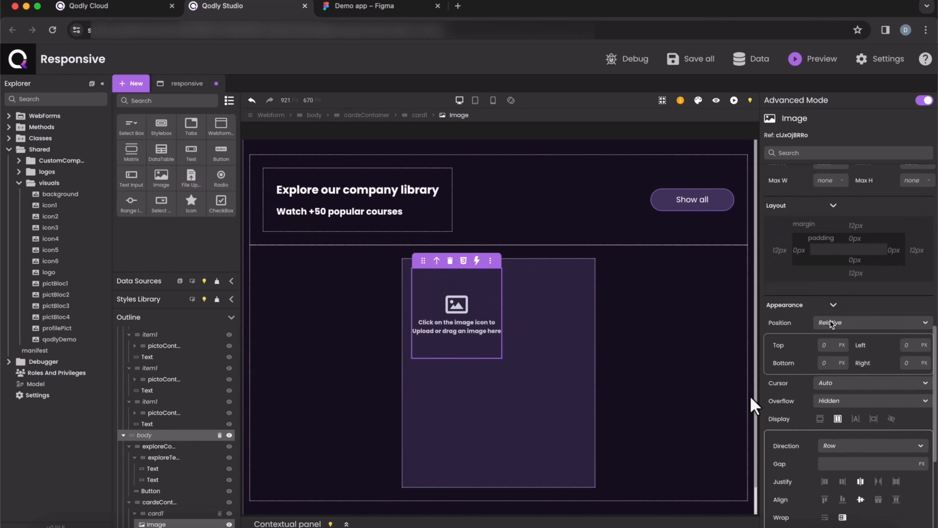
scroll(831, 324, "up", 5)
left_click(830, 293)
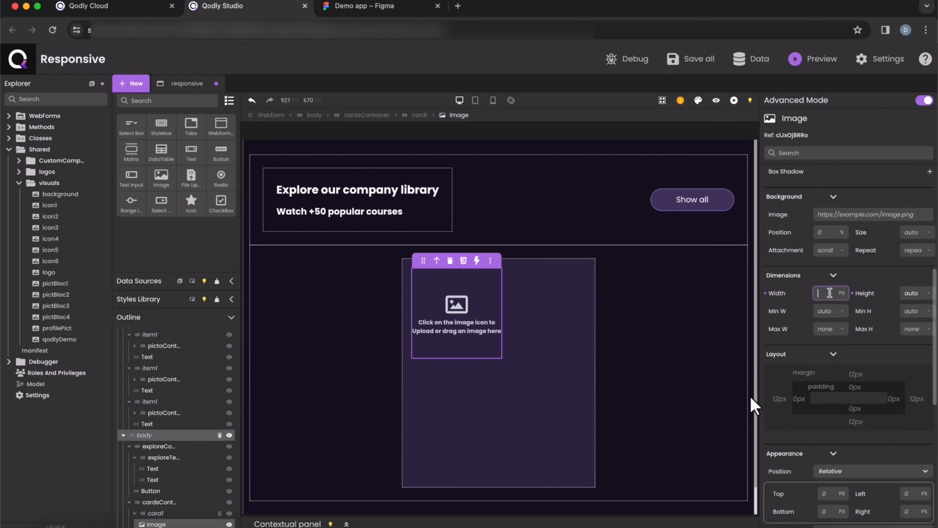
key("Return")
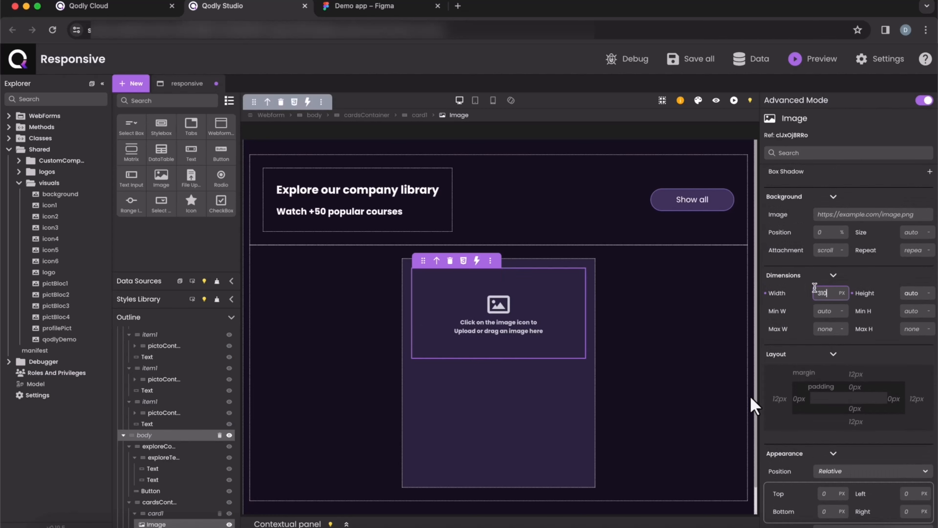
mouse_move(56, 283)
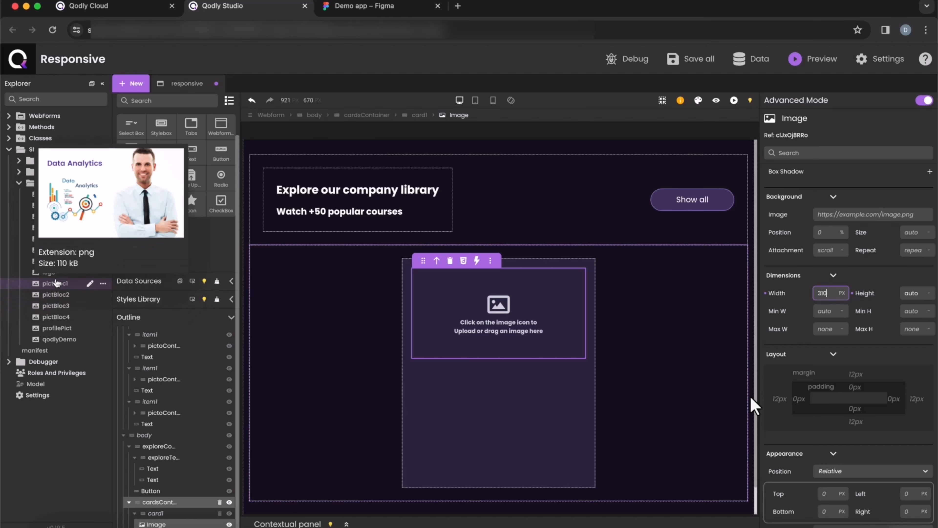
left_click_drag(56, 282, 466, 332)
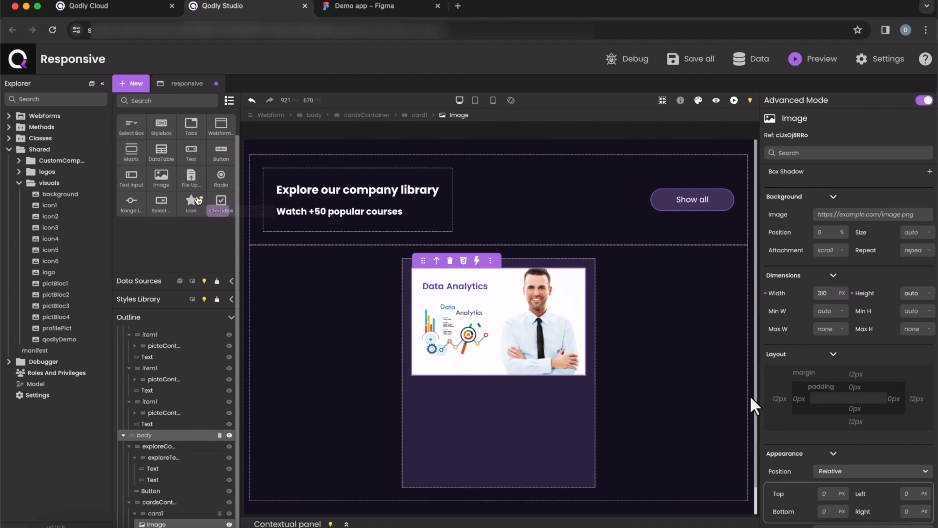
- Add a Text component below card1's image with the Figma design's wording "Data analytics bootcamp: explore your background and learning goals"
left_click_drag(191, 151, 518, 390)
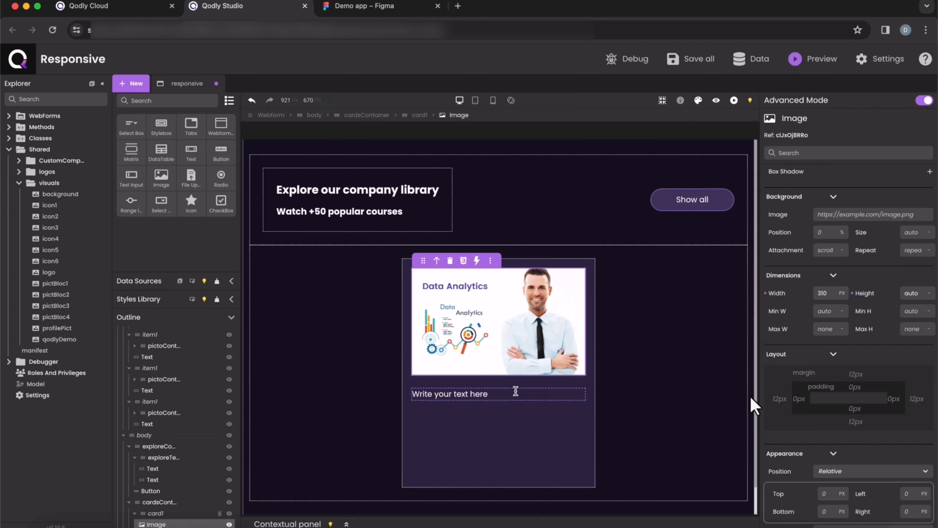
left_click(482, 393)
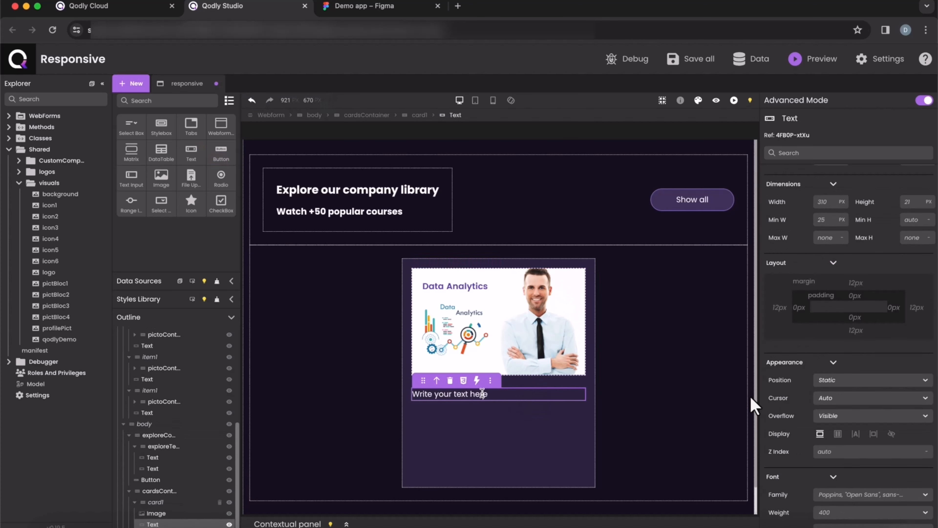
left_click(377, 8)
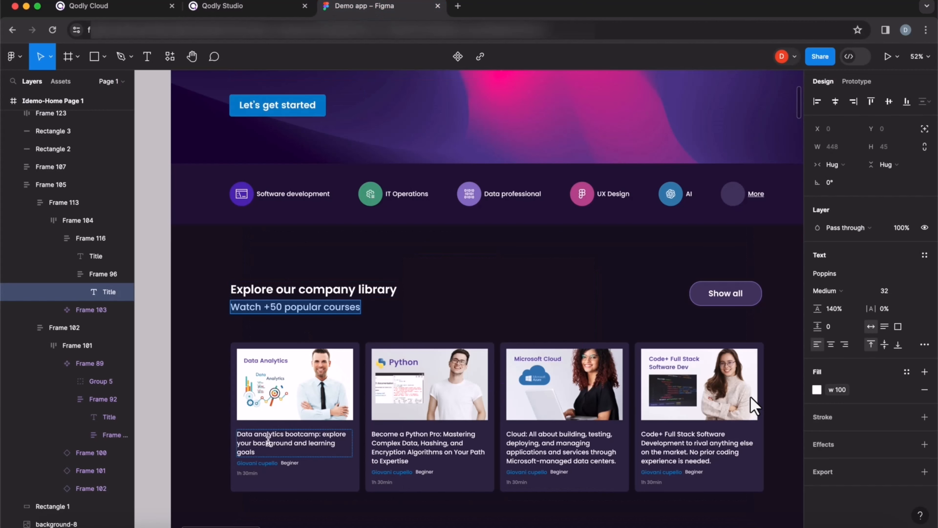
left_click(268, 441)
left_click(229, 6)
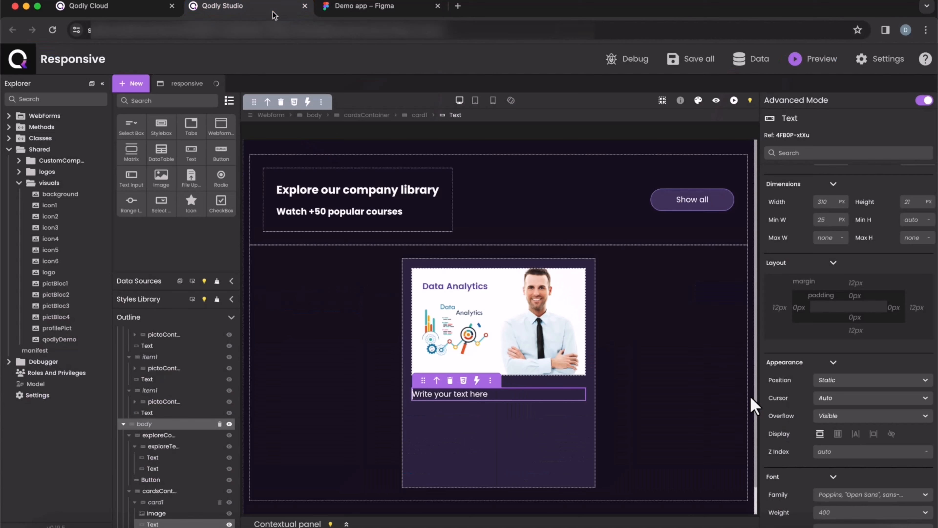
double_click(448, 388)
key("ctrl+a")
type("Data analytics bootcamp: explore your background and learning goals")
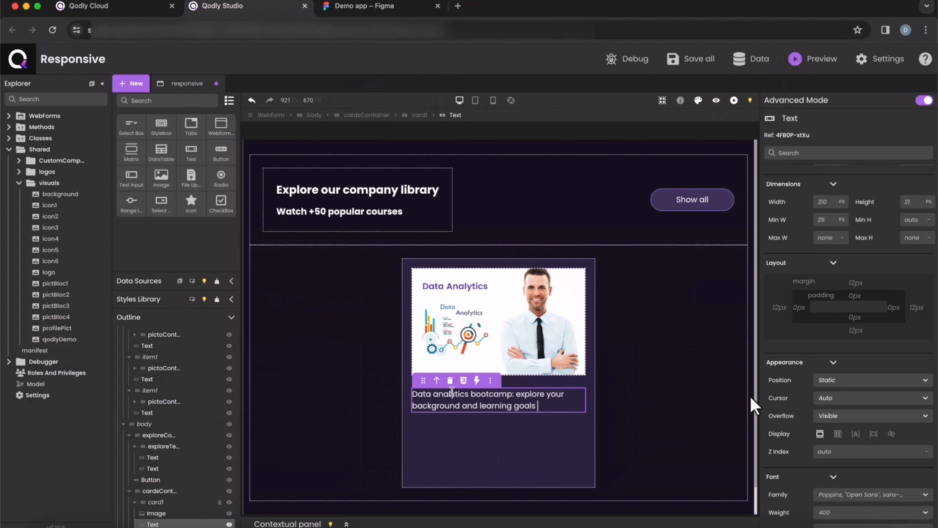
- Set the font size of card1's course title text to 16 px
scroll(810, 392, "down", 1)
scroll(810, 392, "down", 2)
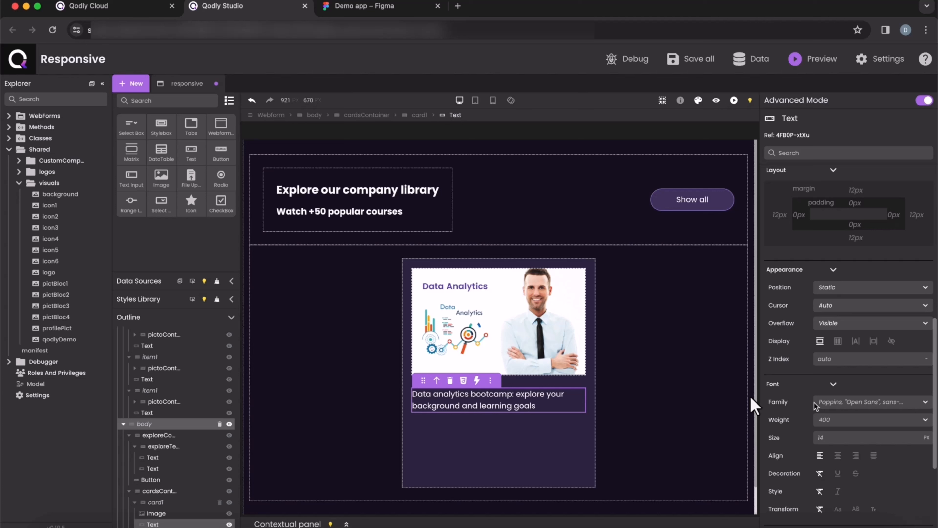
double_click(826, 437)
type("16")
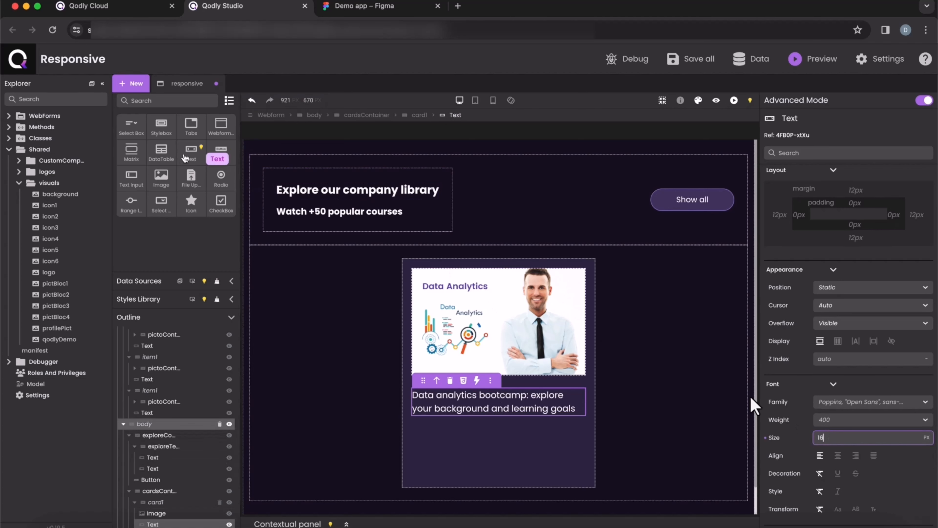
- Add a Stylebox below the course title text in card1 and give it a flex display
left_click_drag(185, 158, 432, 434)
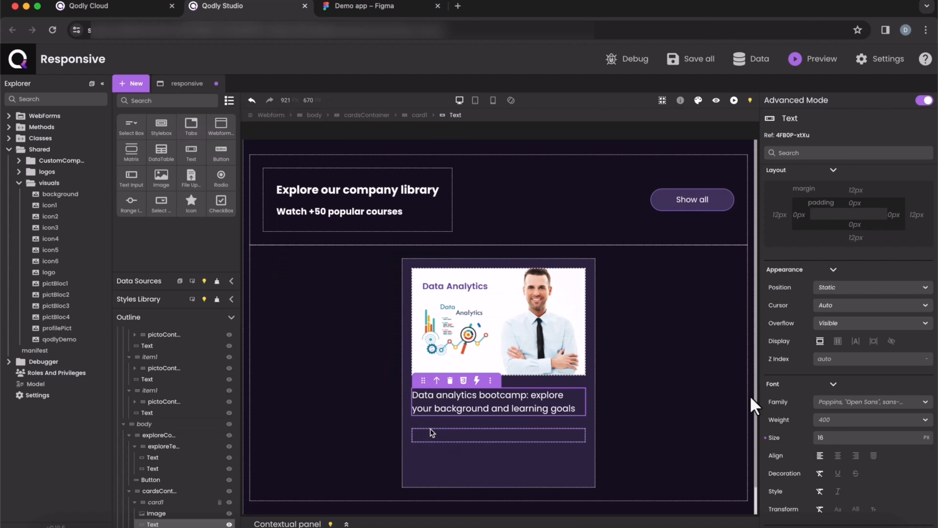
left_click(432, 434)
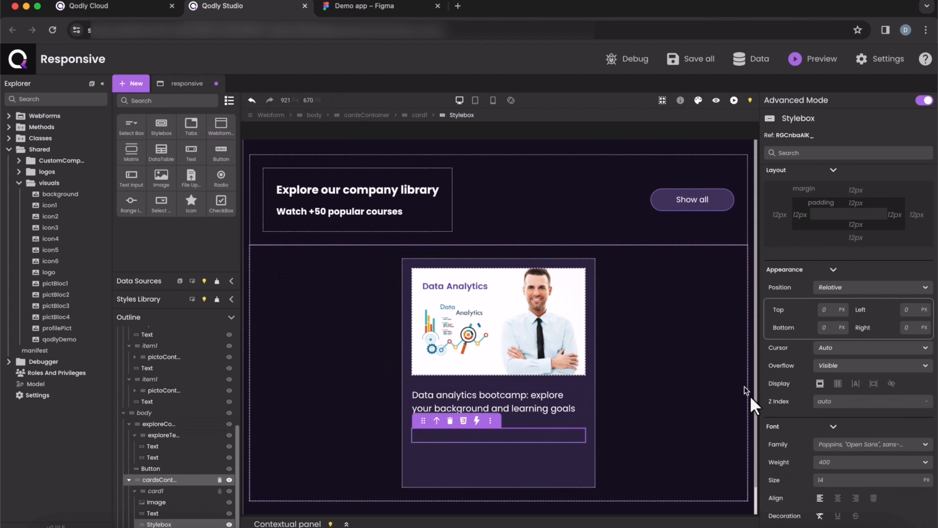
left_click(841, 388)
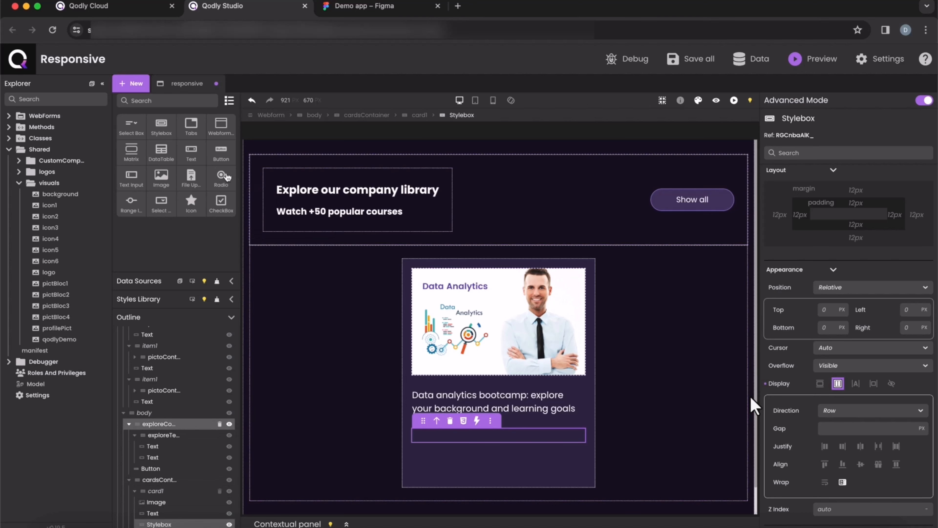
- Add a Text component inside the new Stylebox and enter the instructor's full name
left_click_drag(191, 152, 452, 448)
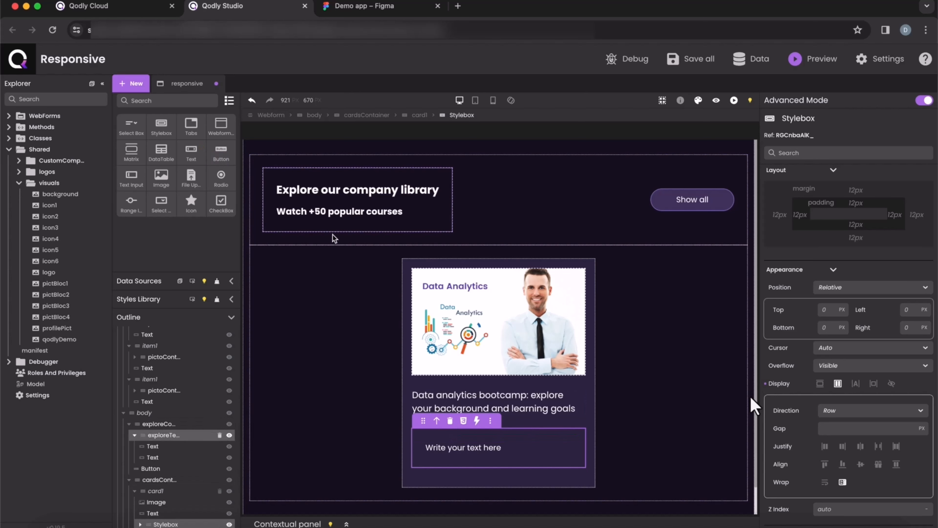
left_click(463, 448)
type("Gio")
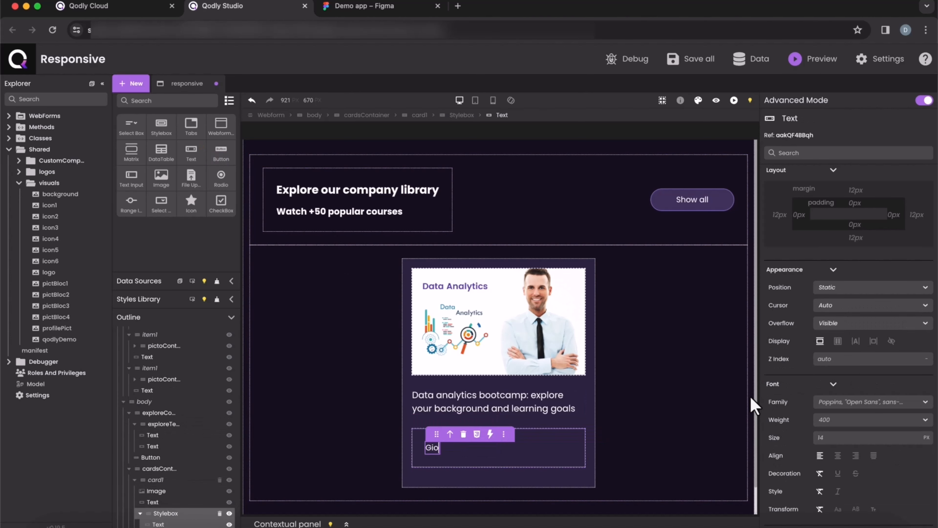
type("vani Cupello")
- Set the instructor name text's width to fit-content and duplicate the text within the Stylebox
scroll(839, 344, "up", 5)
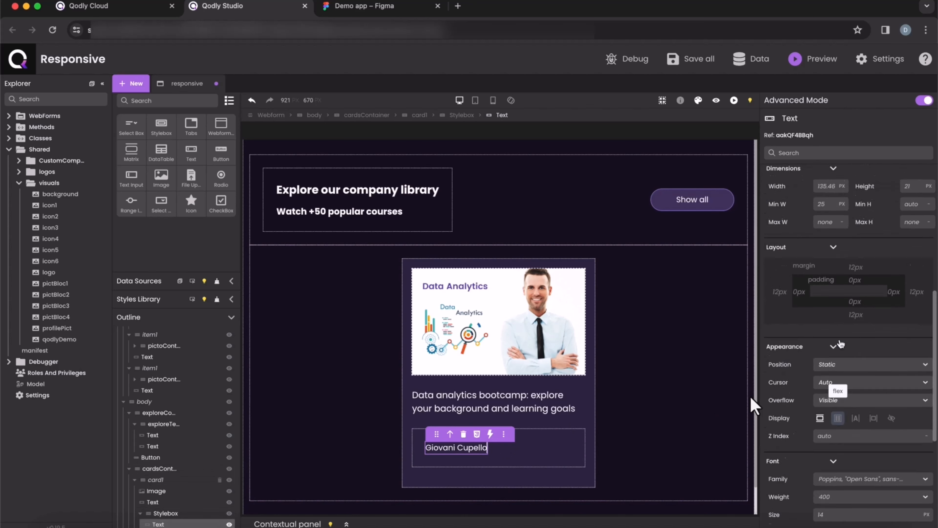
left_click(843, 322)
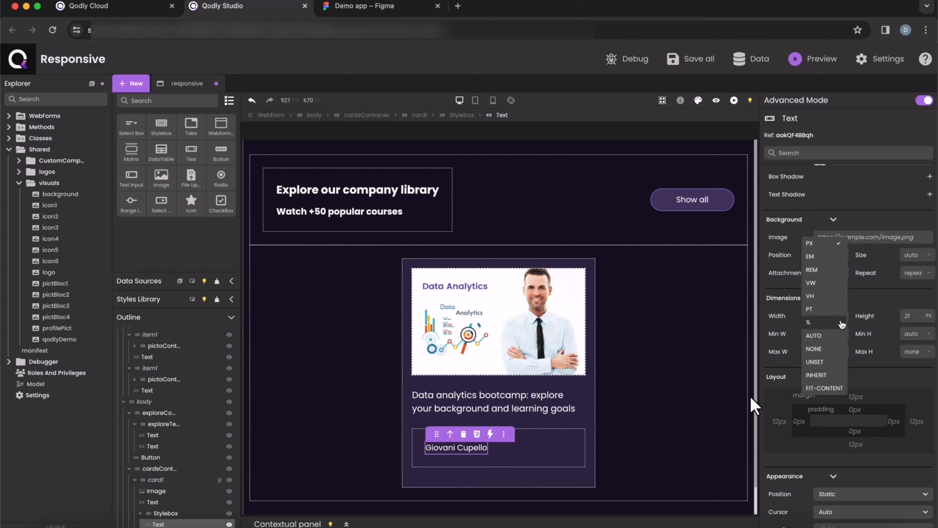
left_click(825, 391)
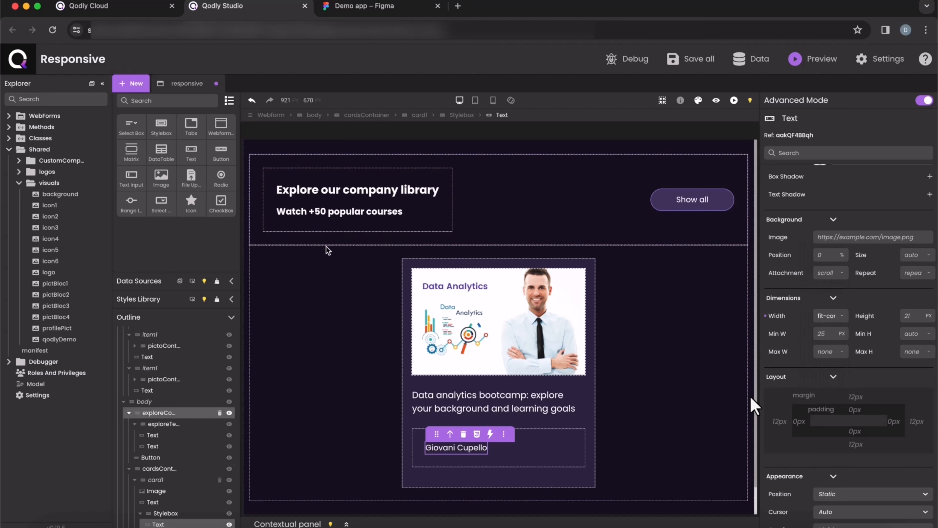
key("super+d")
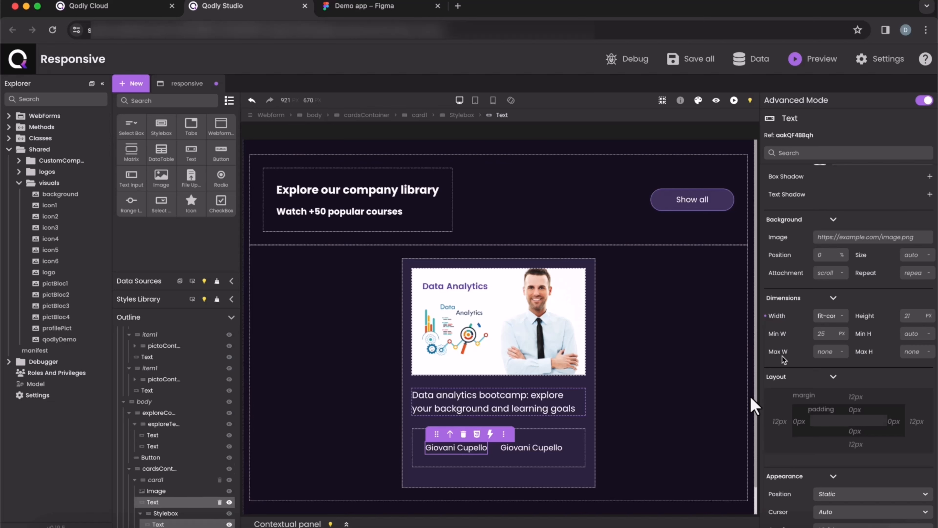
- Set the text color of the original instructor name to #0082CD
scroll(829, 312, "up", 5)
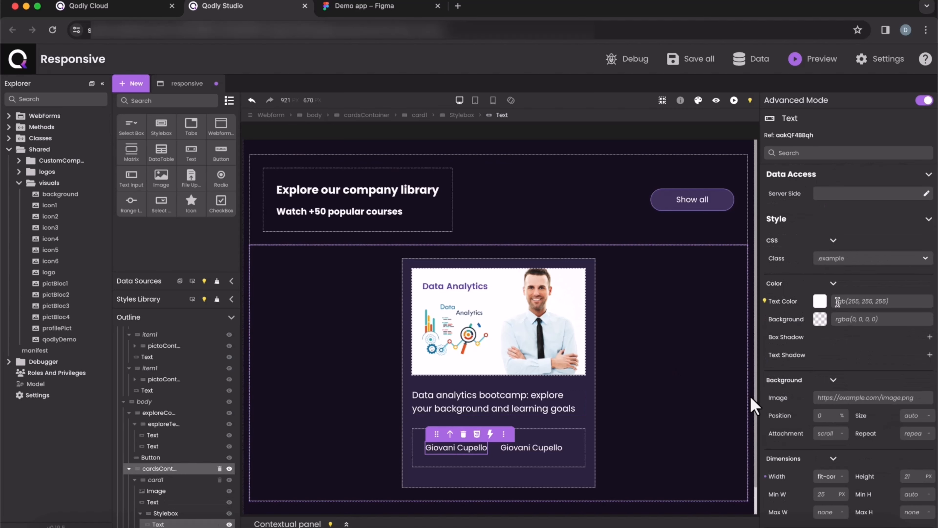
left_click(837, 301)
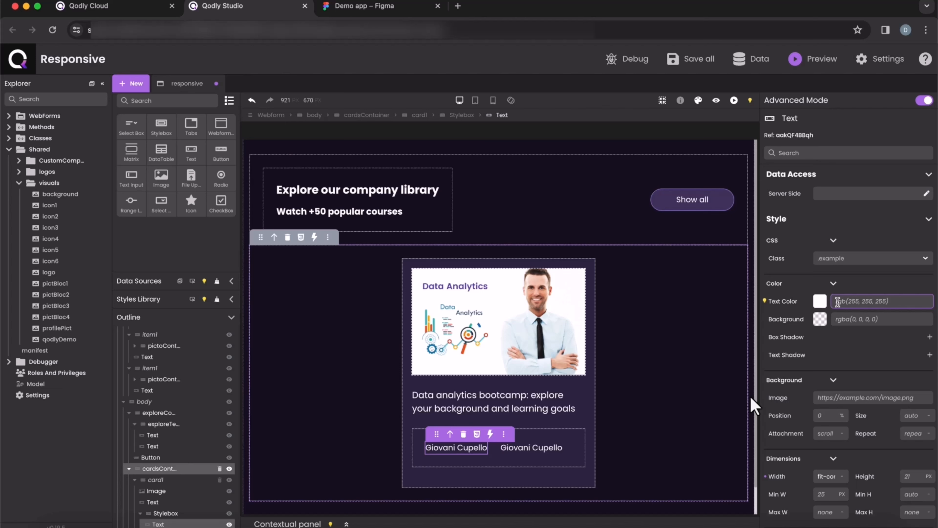
type("#0082CD")
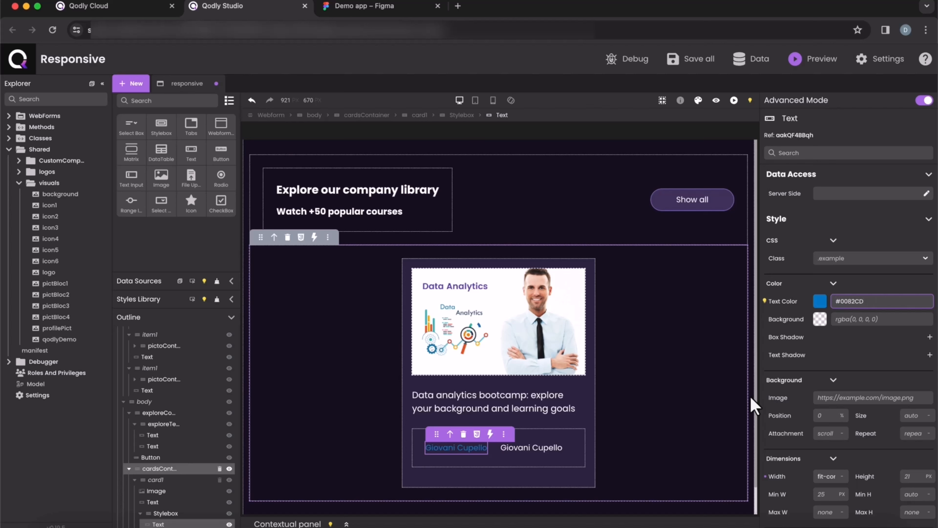
- Replace the duplicated instructor name text with "Beginer"
left_click(546, 448)
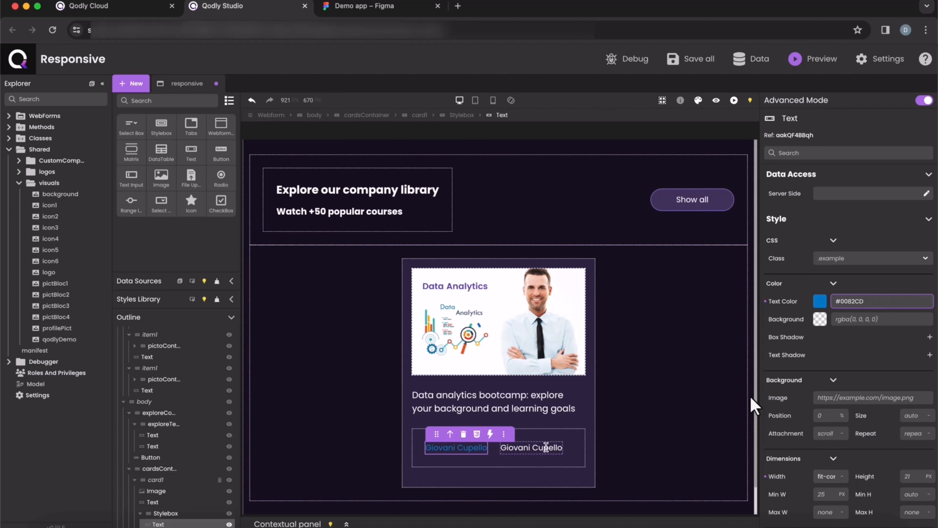
double_click(546, 447)
type("Beginer")
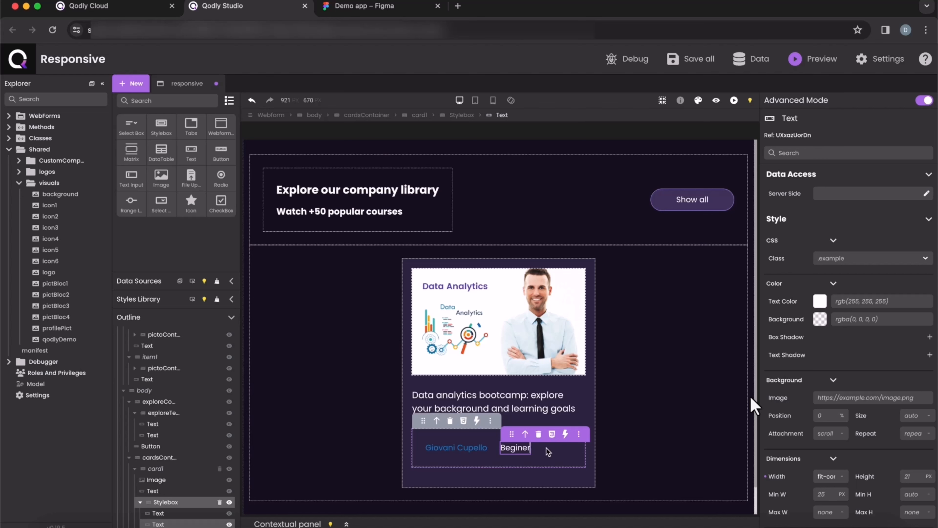
- Set the width of the Stylebox holding the instructor name and level texts to fit-content
left_click(494, 448)
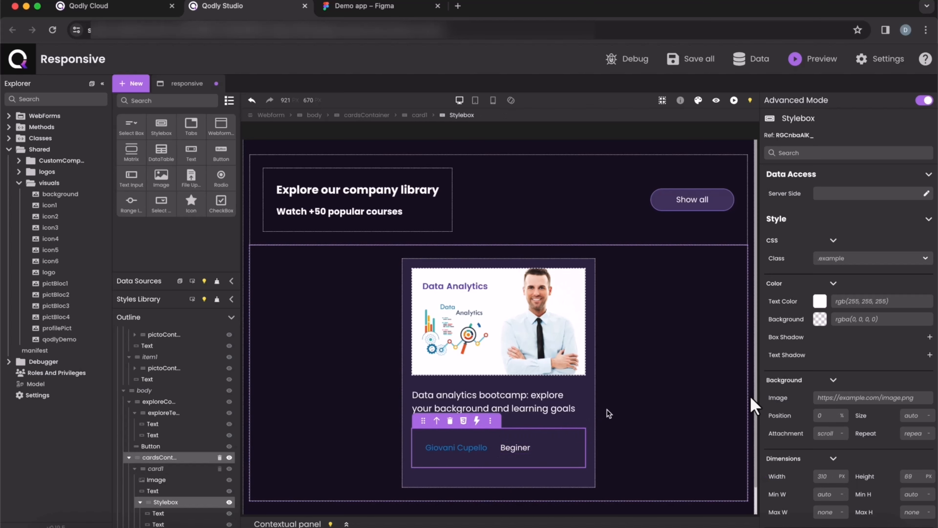
scroll(828, 376, "down", 1)
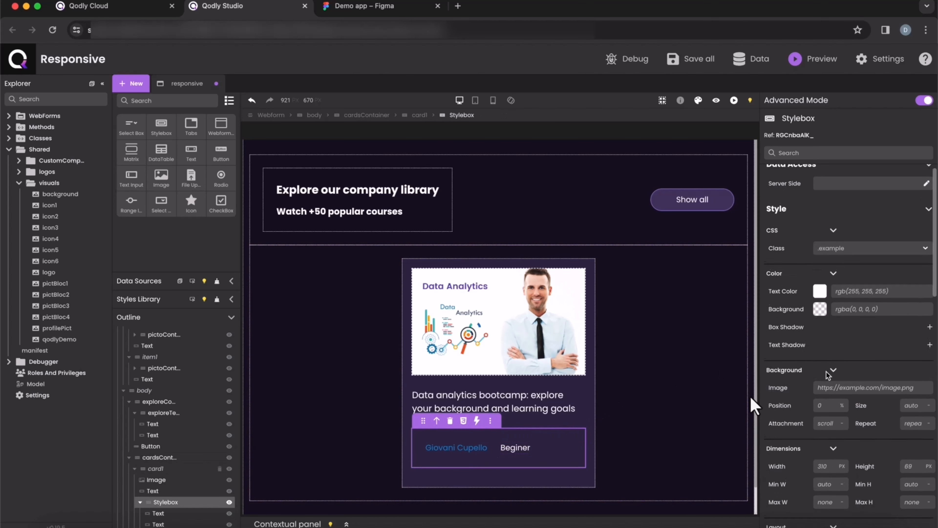
left_click(844, 465)
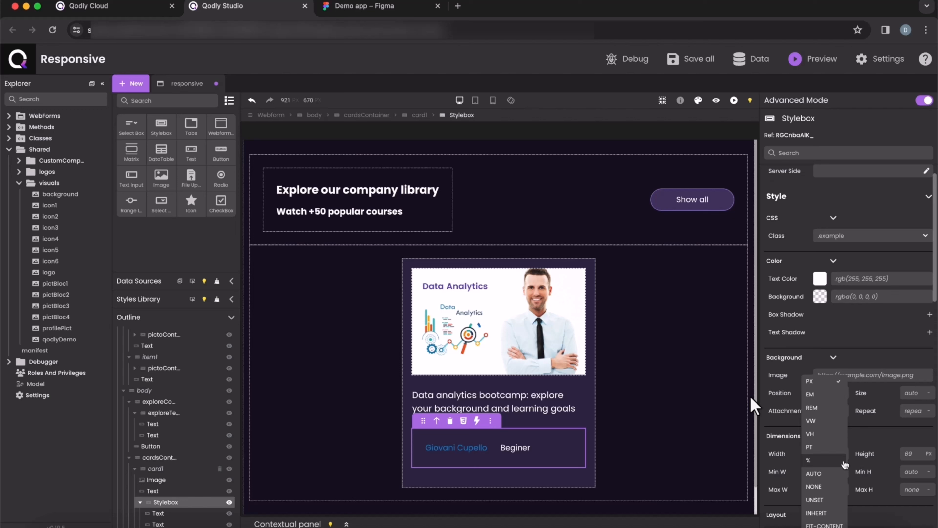
left_click(824, 524)
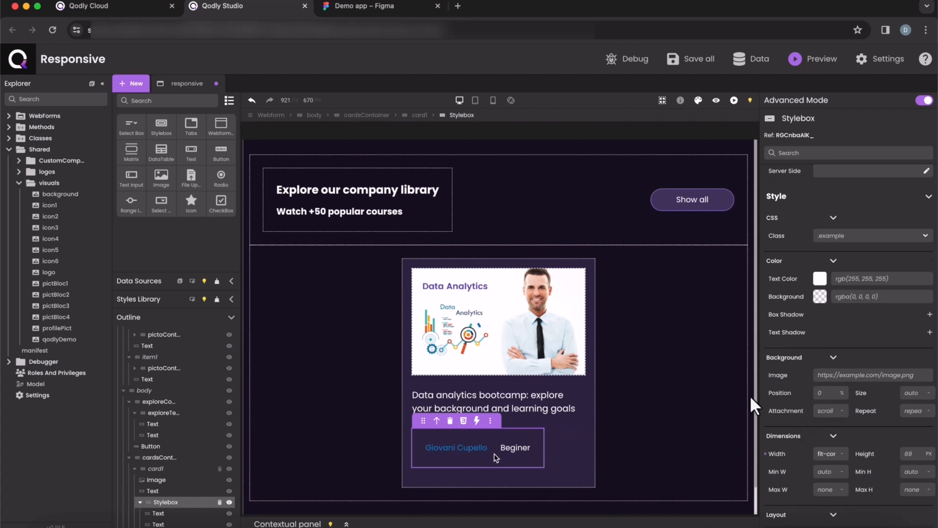
- Set the padding of the instructor and level Stylebox to 0 px on all four sides
scroll(810, 444, "down", 3)
scroll(810, 445, "down", 6)
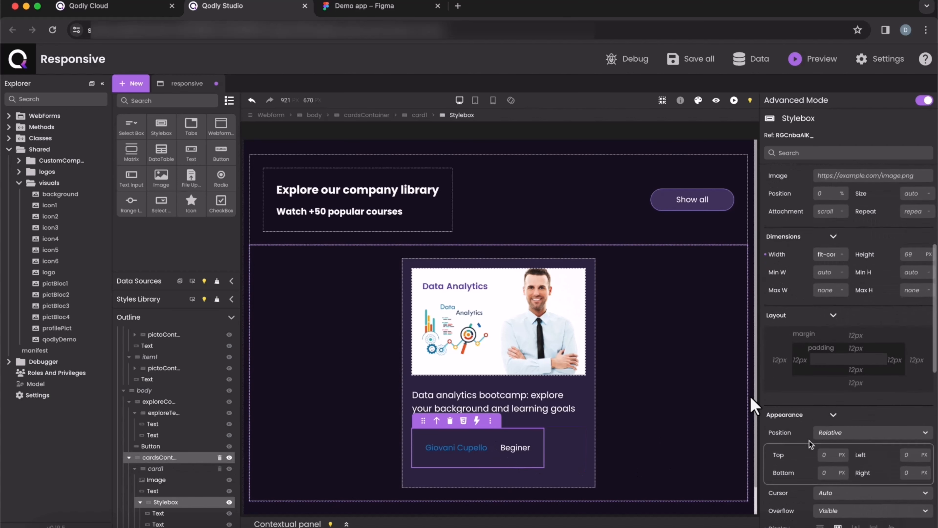
left_click(800, 361)
left_click(784, 435)
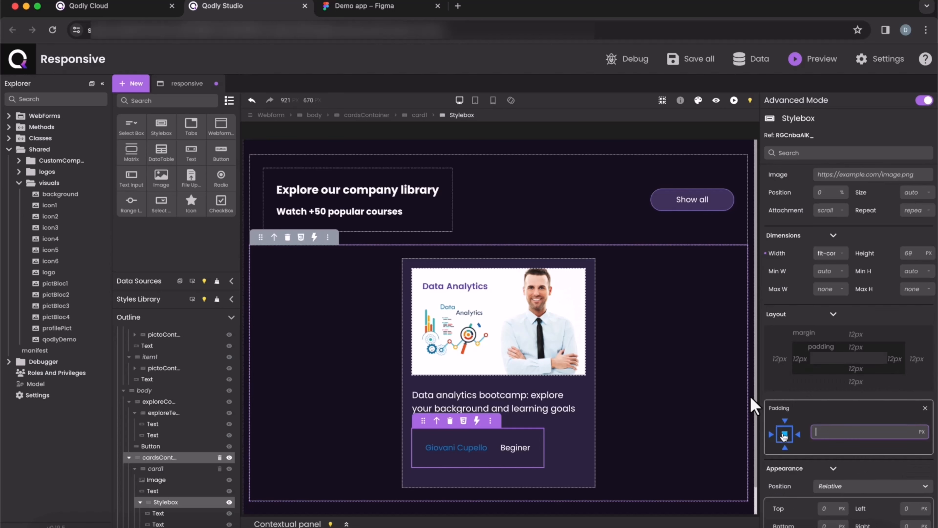
type("0")
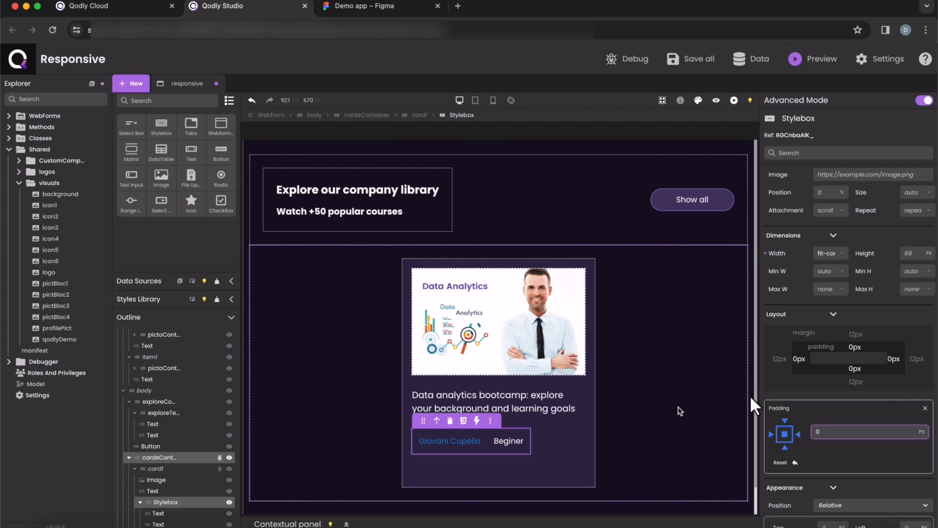
- Set the left margin of the instructor name text to 0 px
double_click(442, 440)
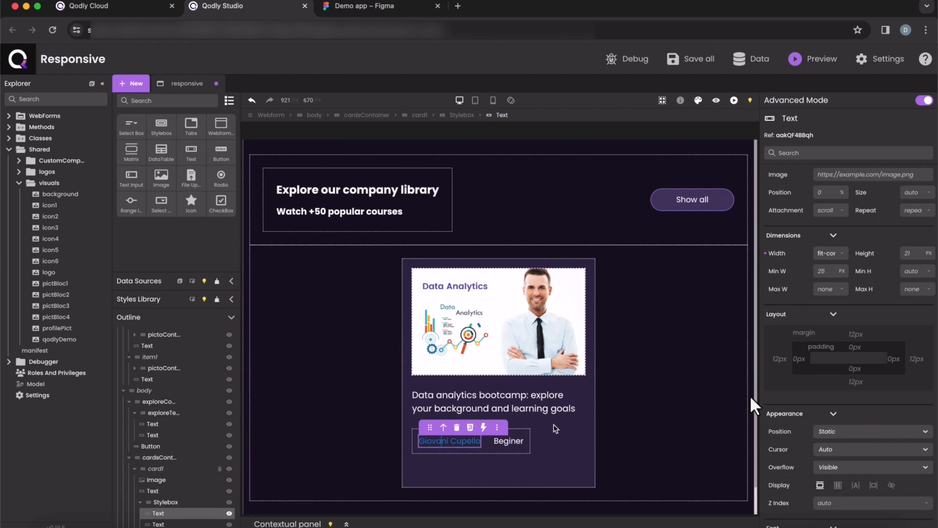
left_click(779, 359)
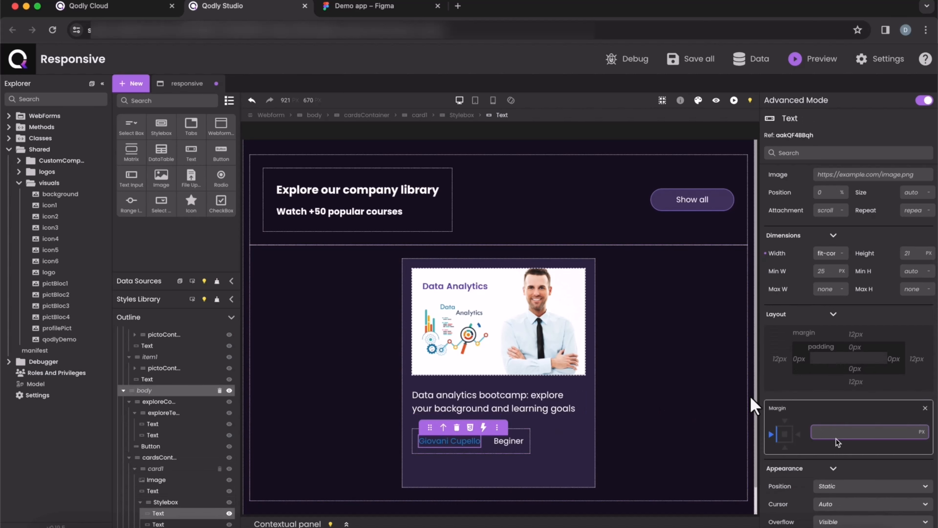
type("0")
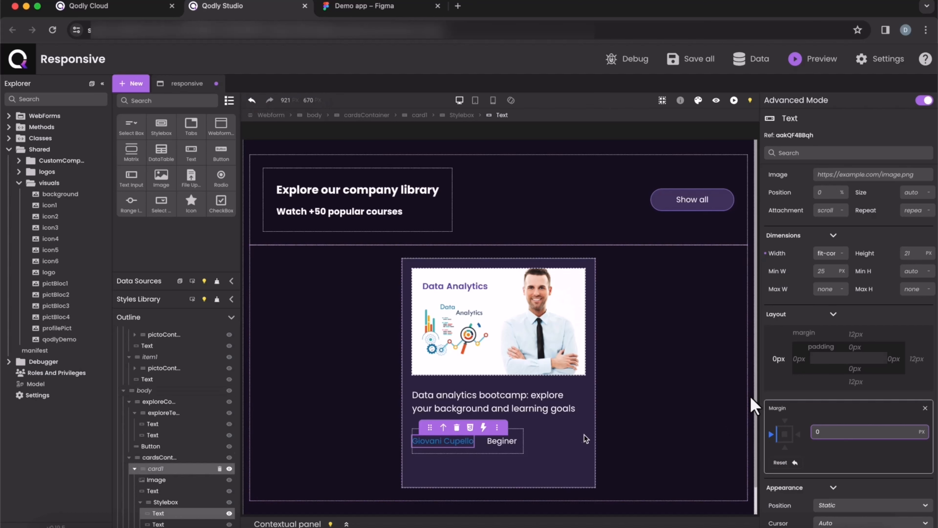
- Set the bottom margin of card1's course title text to 0 px
left_click(559, 428)
left_click(561, 404)
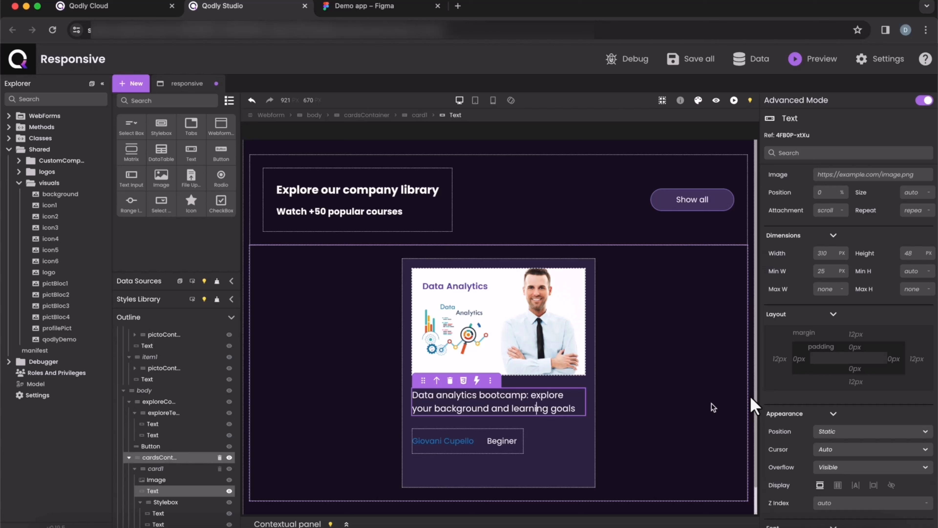
left_click(853, 382)
type("0")
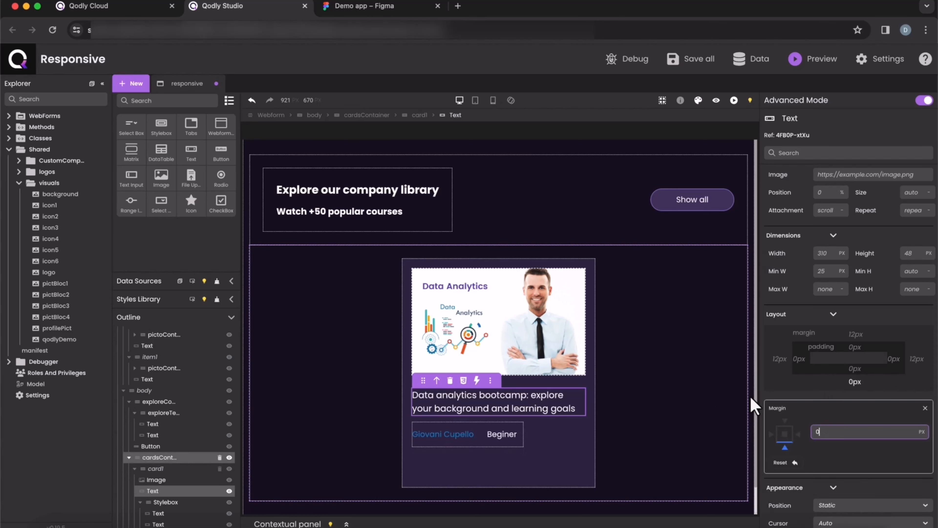
- Set the top and bottom margins of the Stylebox holding the instructor name and level texts to 0 px
left_click(480, 442)
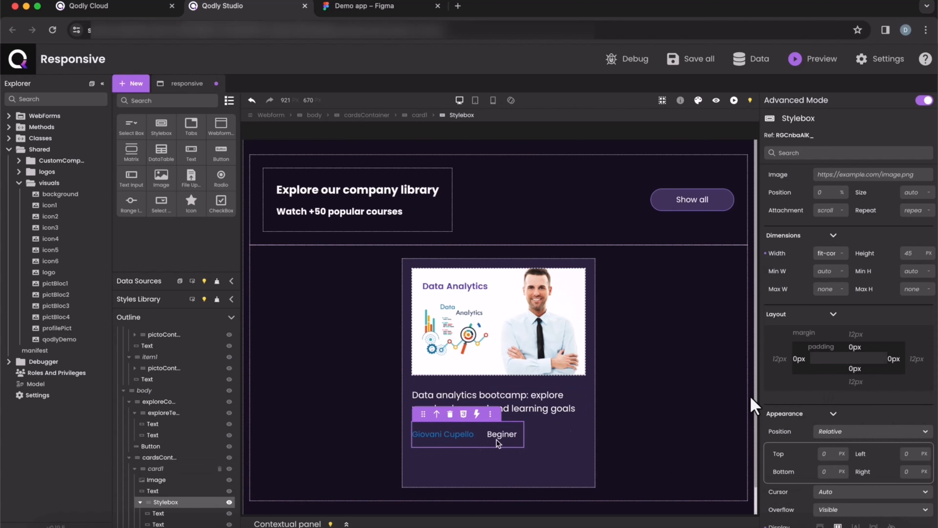
left_click(849, 336)
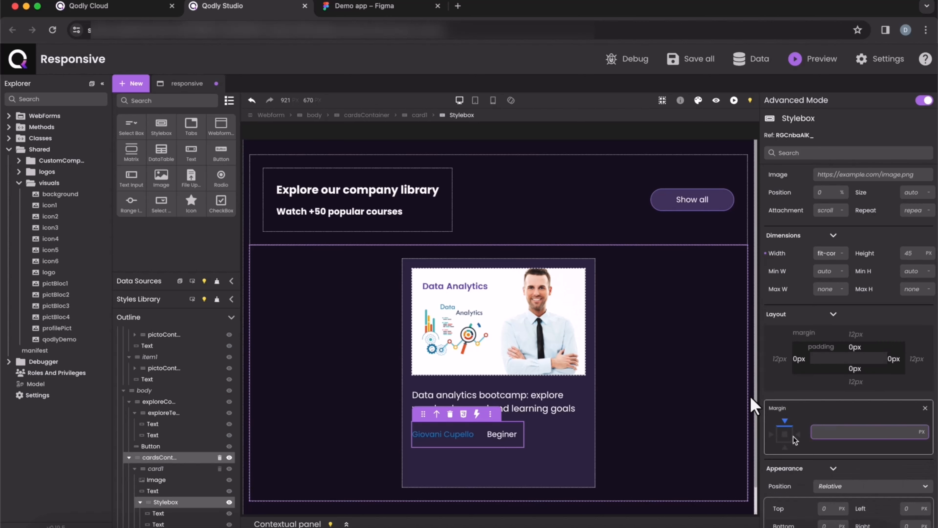
left_click(785, 448)
type("0")
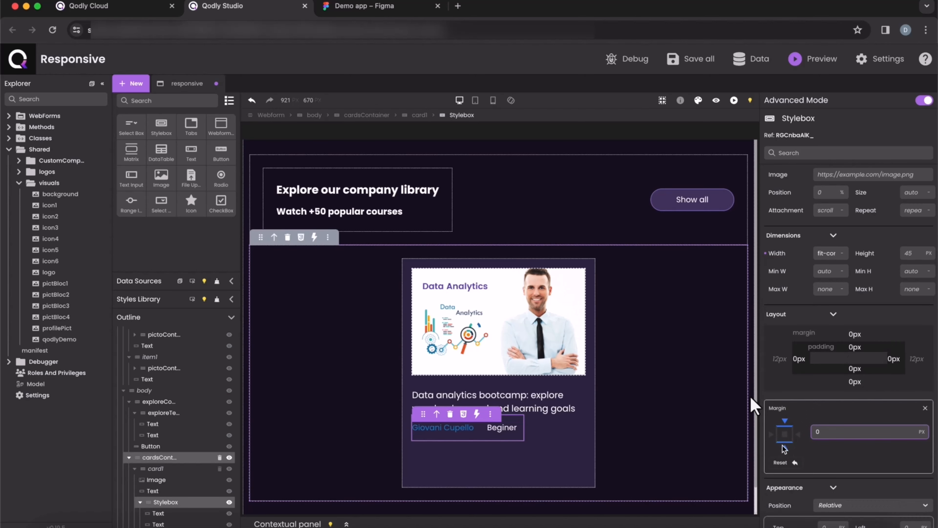
left_click(661, 430)
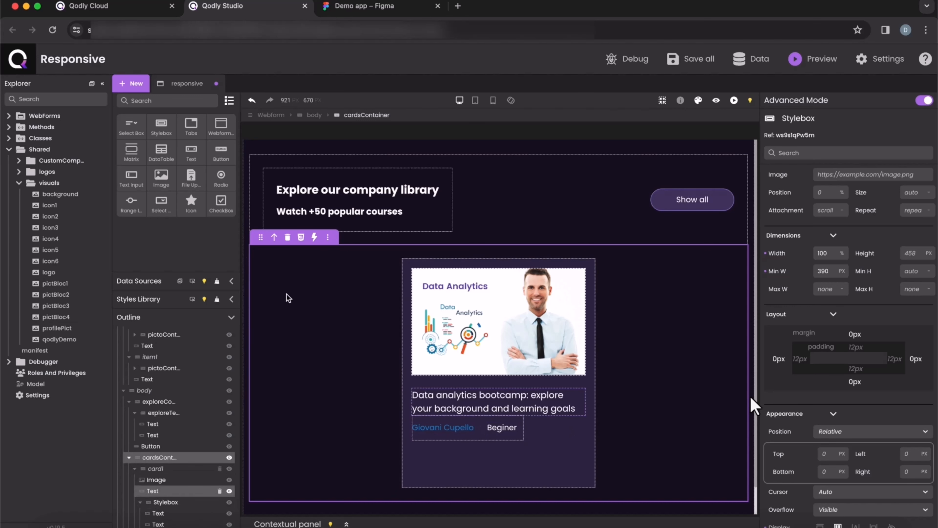
- Add a text component below the instructor and level Stylebox in card1 reading "1H30"
left_click_drag(199, 153, 446, 450)
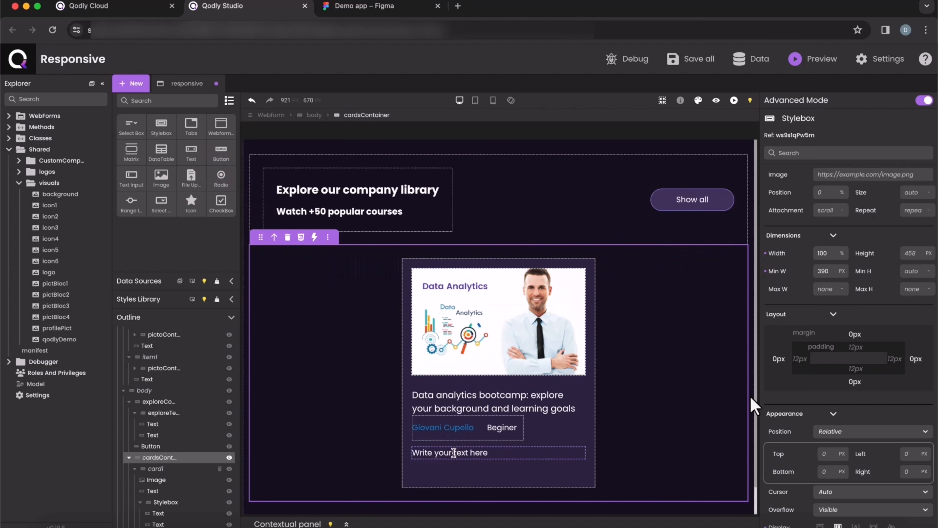
left_click(454, 452)
double_click(454, 452)
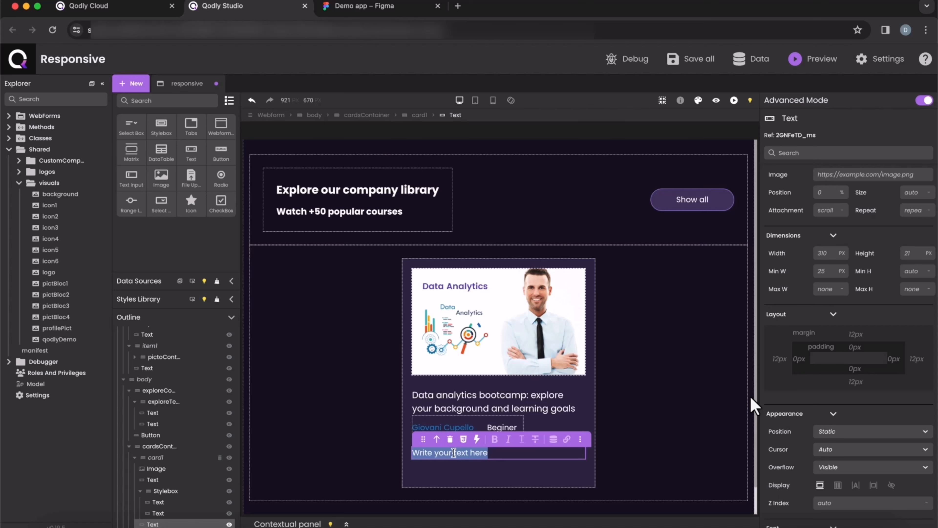
type("1H30")
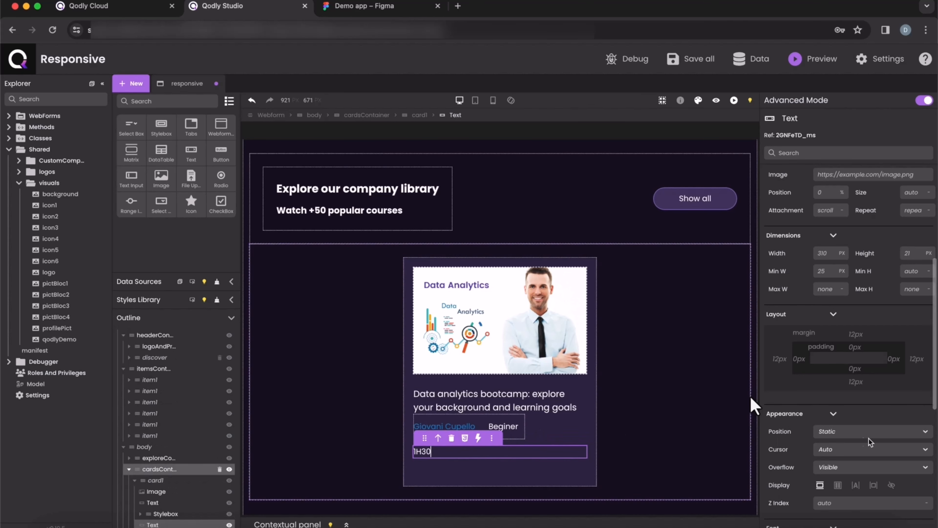
- Set the text color of the 1H30 duration text to #979797
scroll(858, 328, "up", 10)
left_click(849, 294)
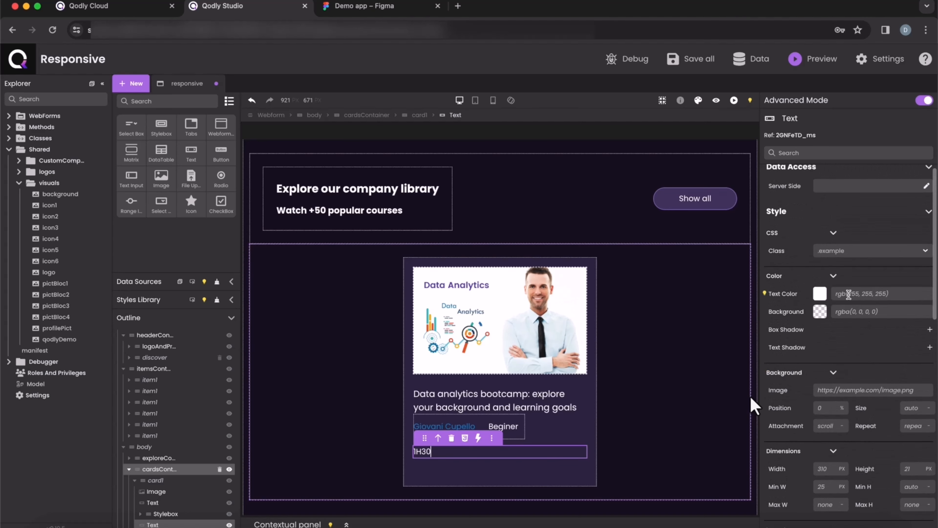
type("#979797")
left_click(751, 398)
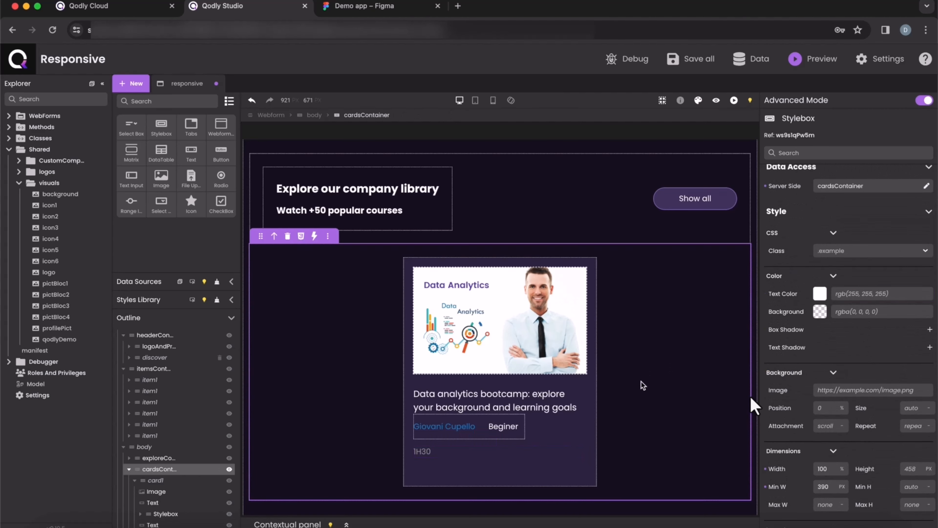
- Duplicate the completed card1 Stylebox three times inside cardsContainer
left_click(596, 392)
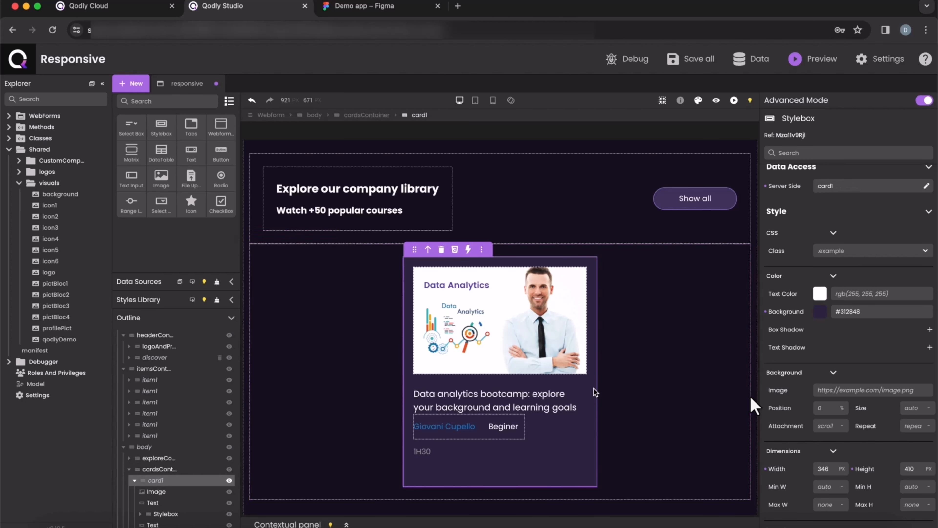
key("super+d")
key("super+d")
key("super+d")
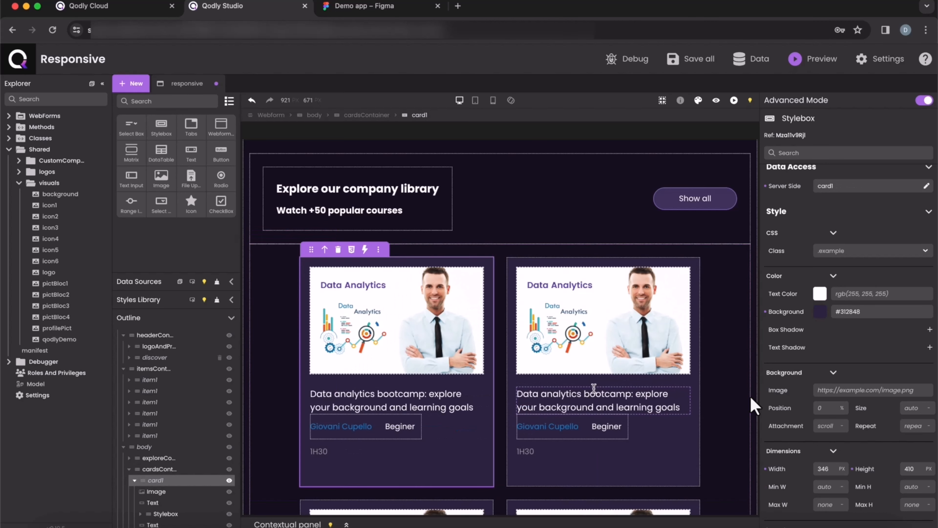
- Replace the duplicated cards' images with the Python, Microsoft Cloud and Code+ Full Stack pictures from the visuals folder, in that order
scroll(593, 387, "down", 3)
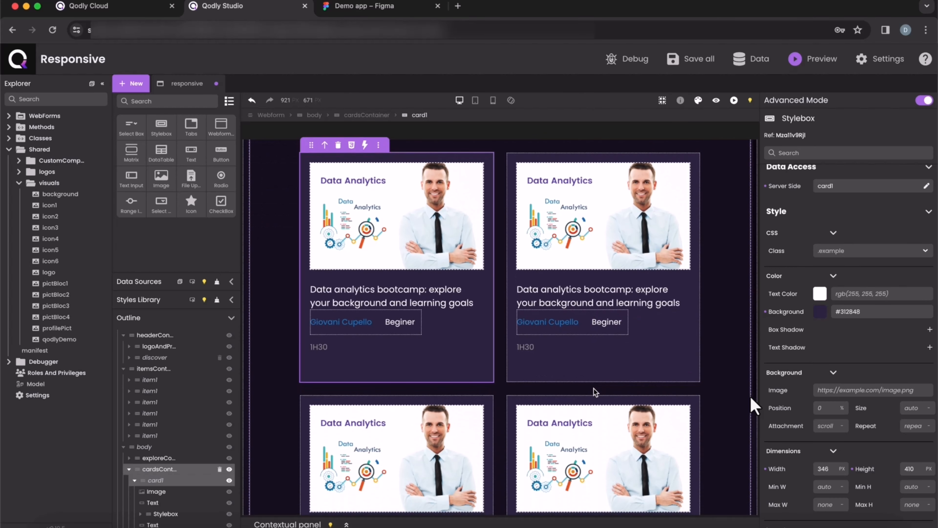
mouse_move(73, 295)
left_click_drag(71, 295, 399, 458)
left_click_drag(61, 317, 624, 469)
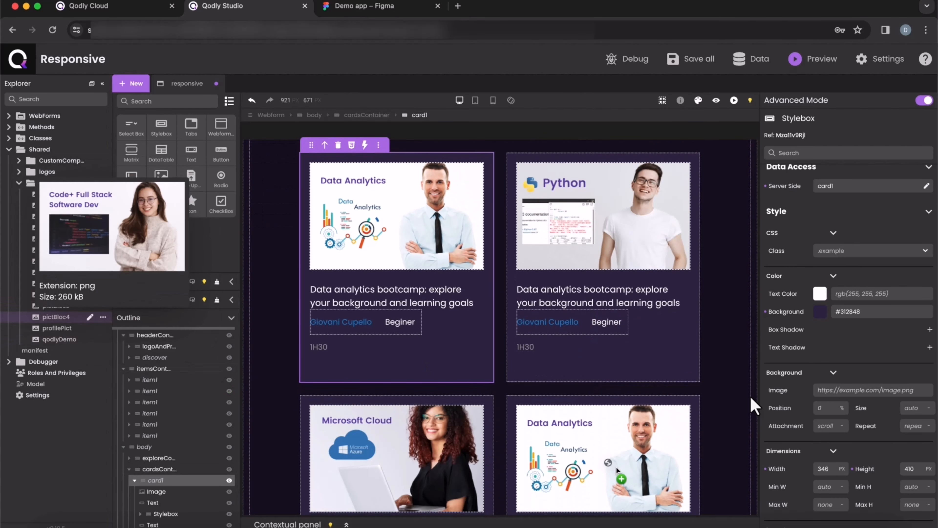
- Replace the Python card's title with the "Become a Python Pro" course title copied from the Demo app design in Figma
left_click(363, 6)
double_click(393, 355)
key("super+c")
left_click(236, 7)
double_click(566, 303)
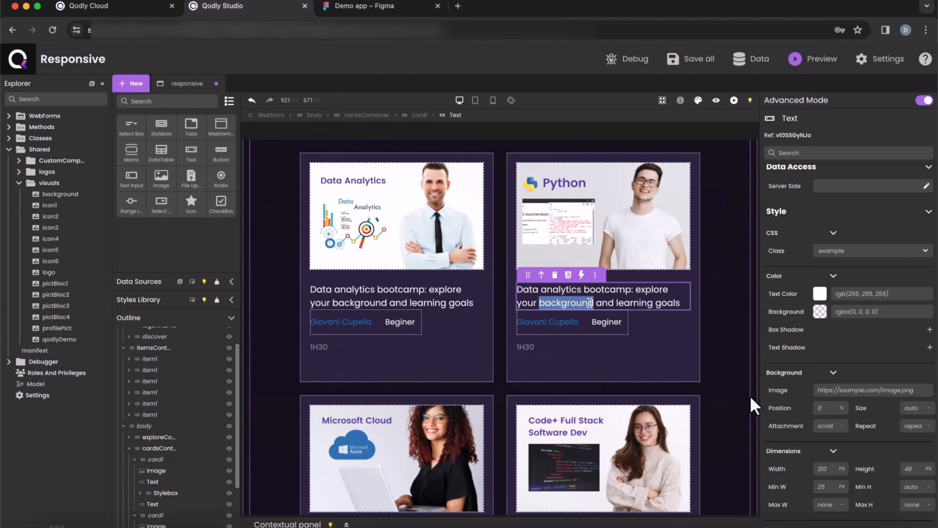
key("super+a")
key("super+v")
- Replace the Microsoft Cloud card's title with the "Cloud: All about building, testing, deploying" course title copied from the Figma design
left_click(350, 11)
triple_click(517, 344)
key("super+c")
left_click(240, 8)
scroll(391, 302, "down", 5)
triple_click(391, 372)
key("super+v")
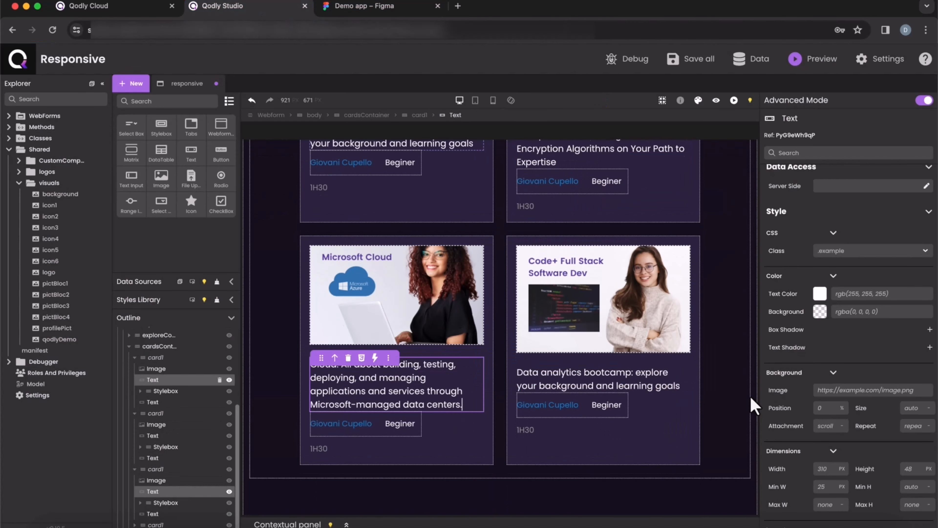
- Replace the fourth card's title with the "Code+ Full Stack Software Development" course title copied from the Figma design
left_click(364, 8)
triple_click(674, 352)
key("super+c")
left_click(236, 7)
triple_click(602, 381)
key("super+v")
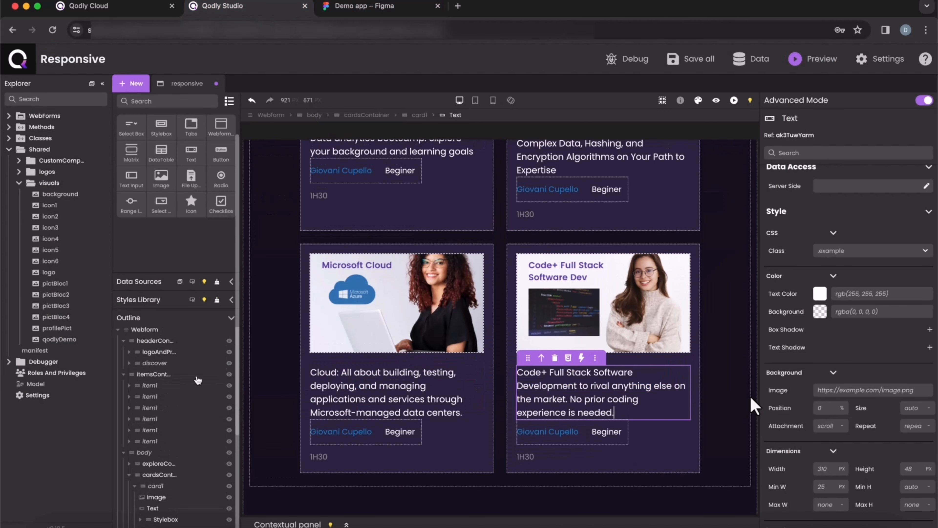
- Set the height of the root Webform to 4000 px
left_click(145, 330)
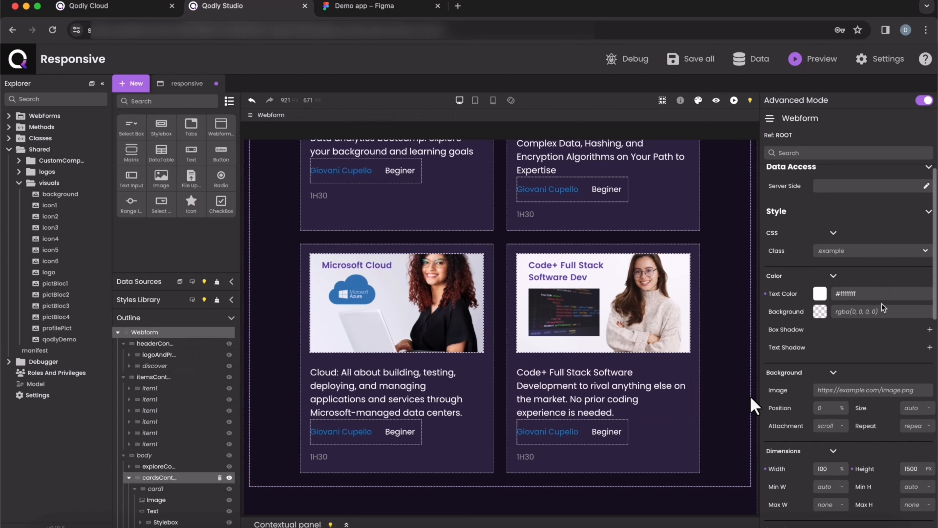
scroll(882, 308, "down", 2)
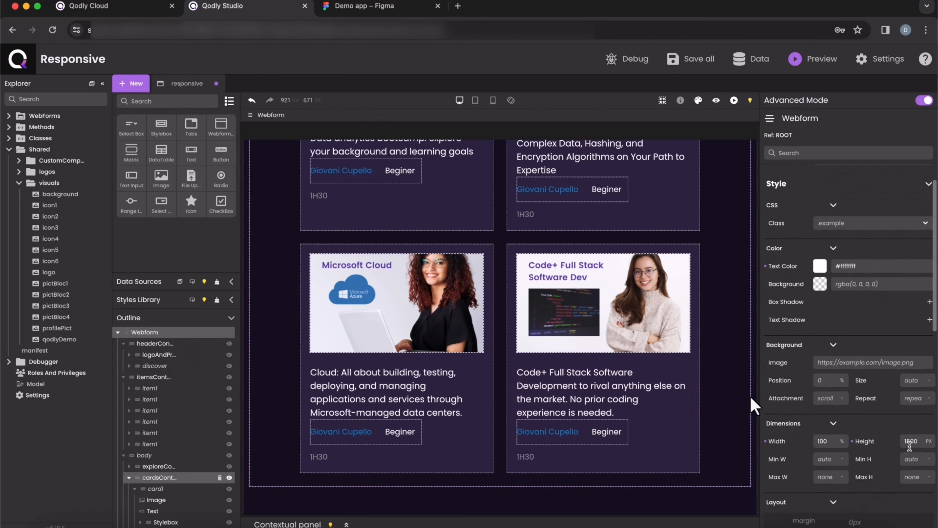
double_click(909, 443)
type("4000")
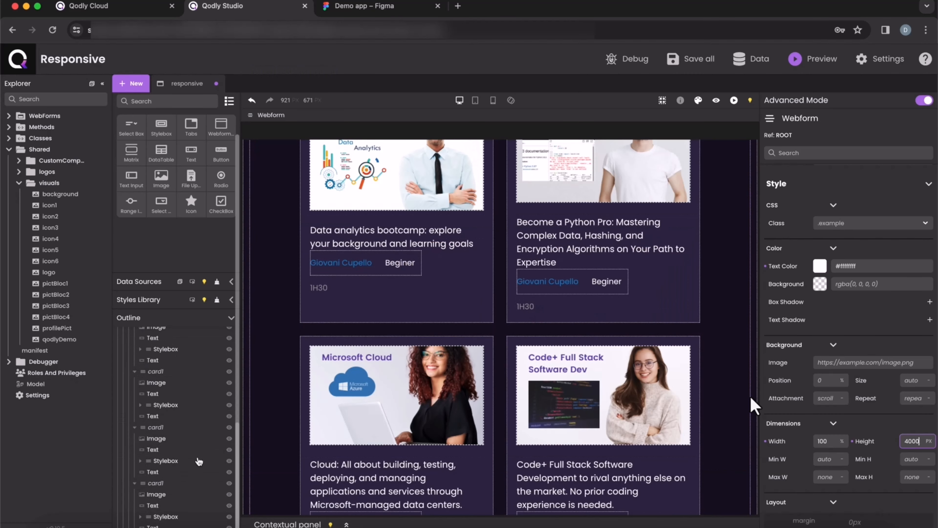
- Add a Stylebox to the webform below the body and rename it footer
left_click(163, 525)
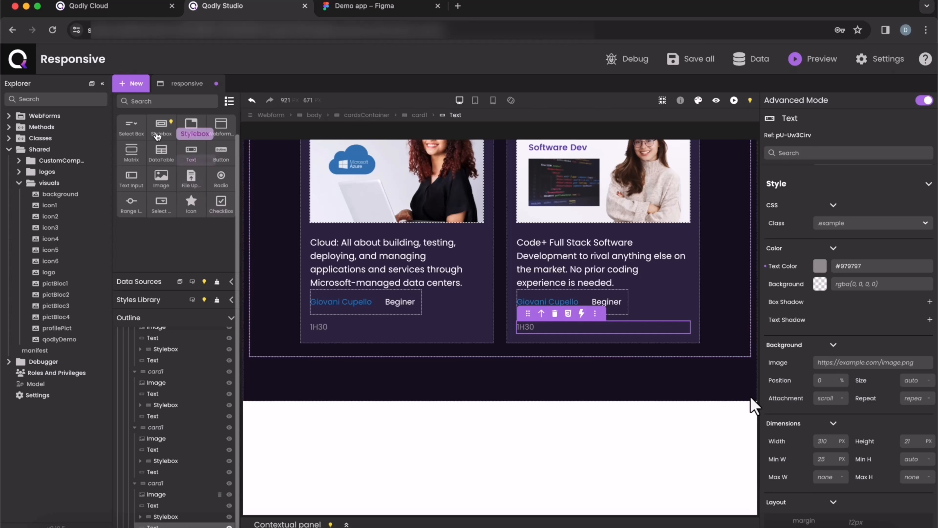
left_click_drag(157, 136, 291, 459)
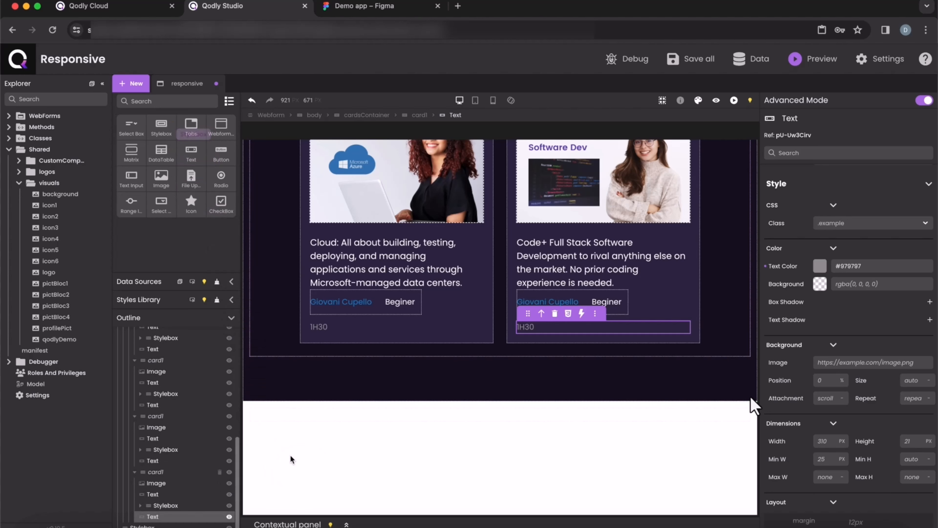
left_click(300, 418)
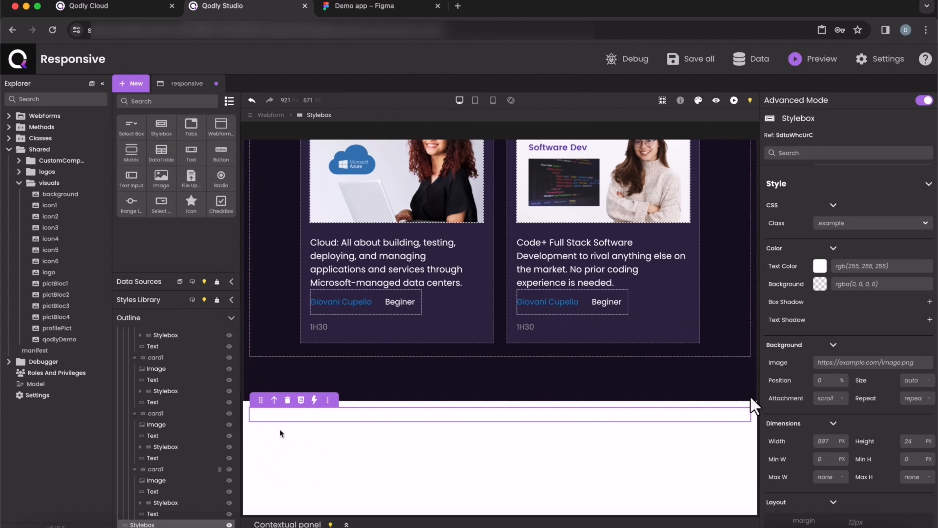
double_click(145, 525)
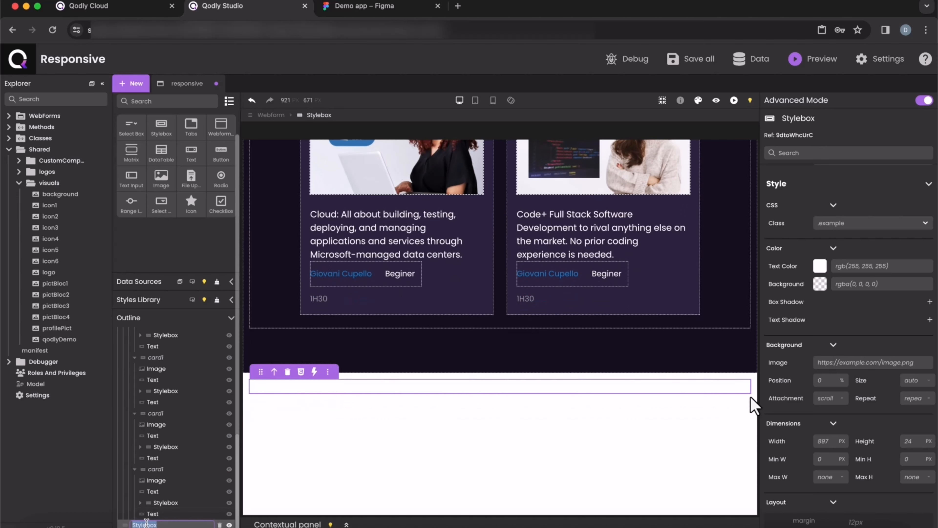
type("foote")
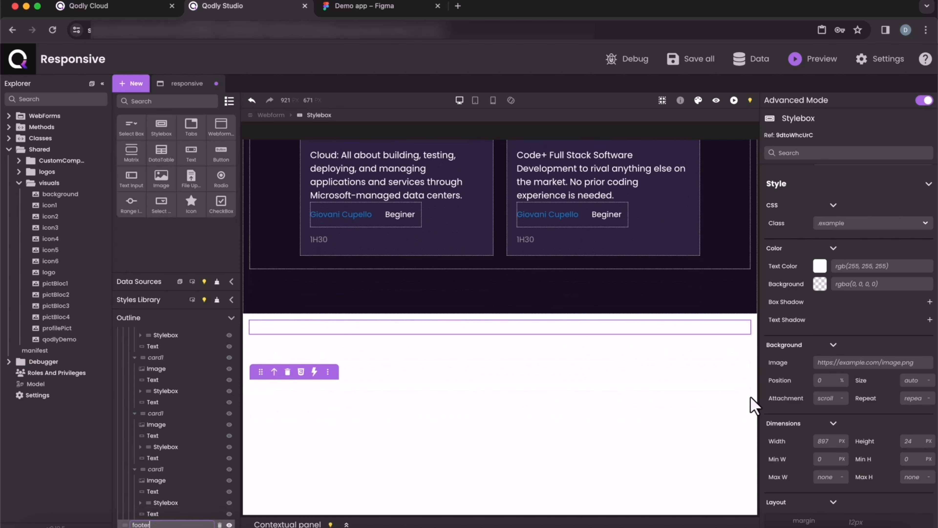
type("r")
key("Return")
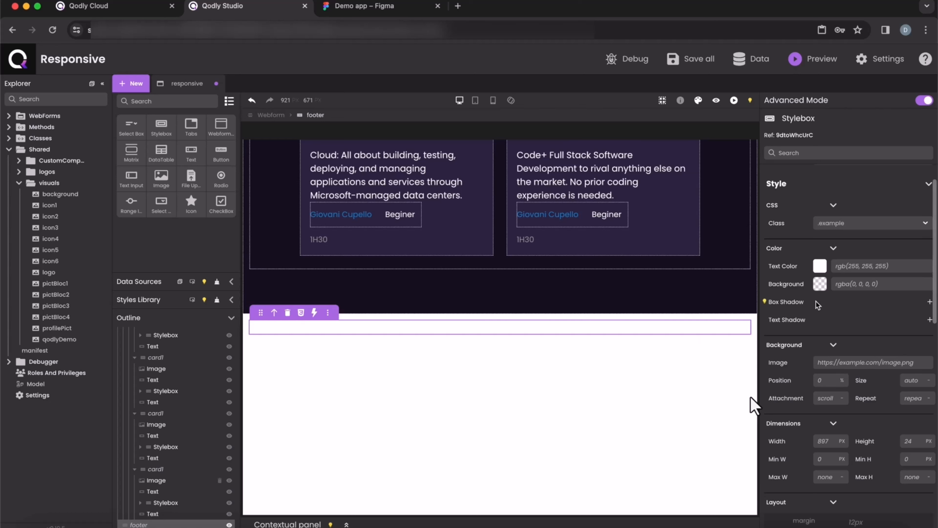
- Give the footer Stylebox the background color #23113A, a width of 100% and a minimum width of 390 px
left_click(839, 288)
key("super+v")
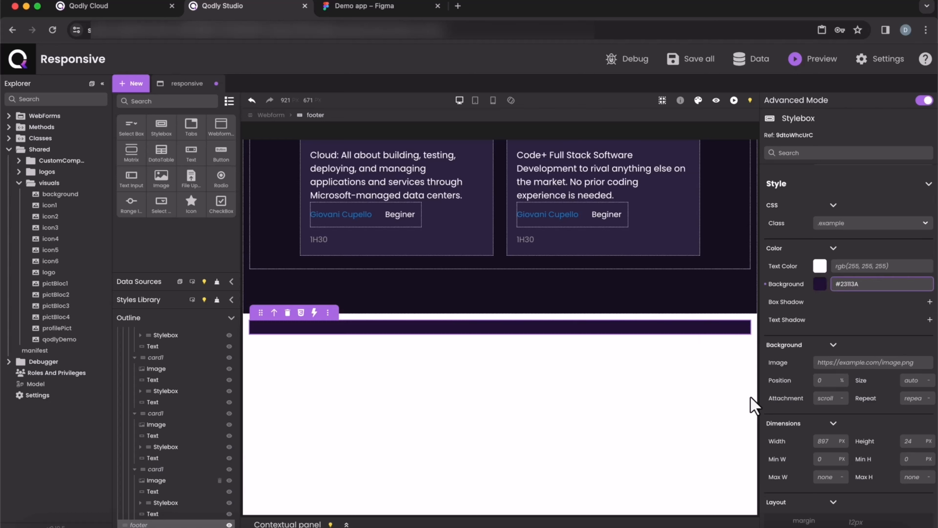
scroll(839, 344, "down", 5)
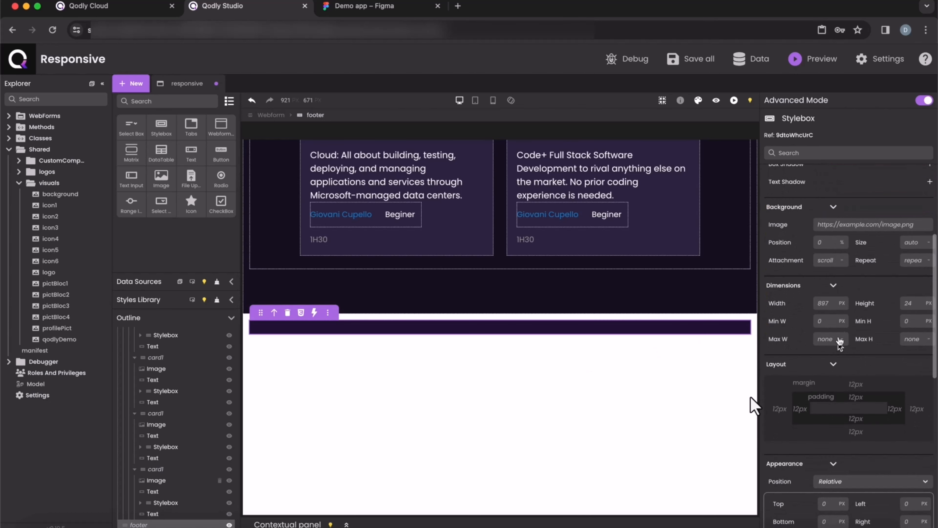
left_click(823, 302)
type("100")
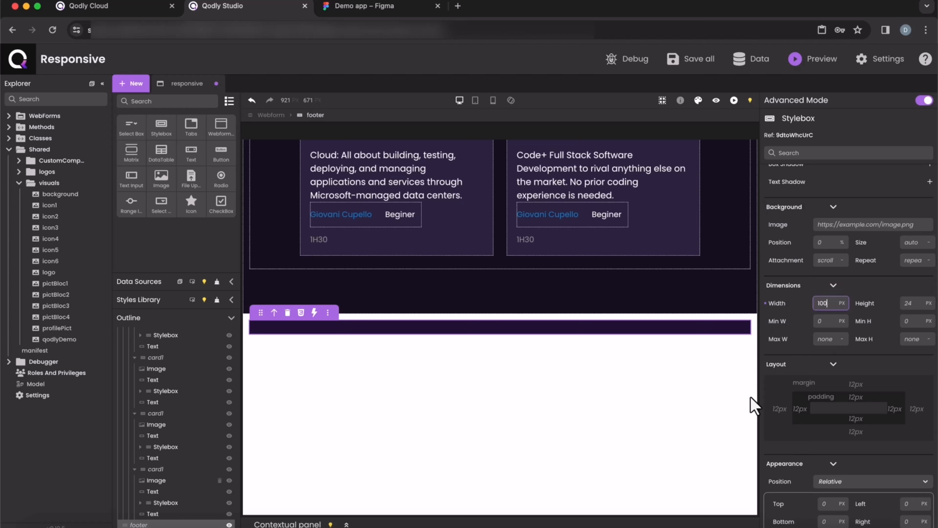
type("%")
left_click(830, 319)
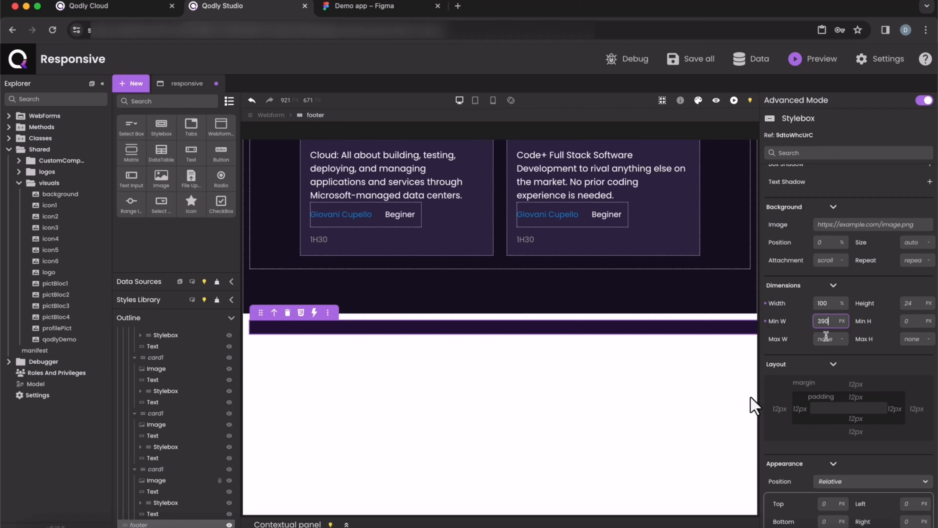
- Set the footer's margin to 0 px on all four sides
left_click(782, 406)
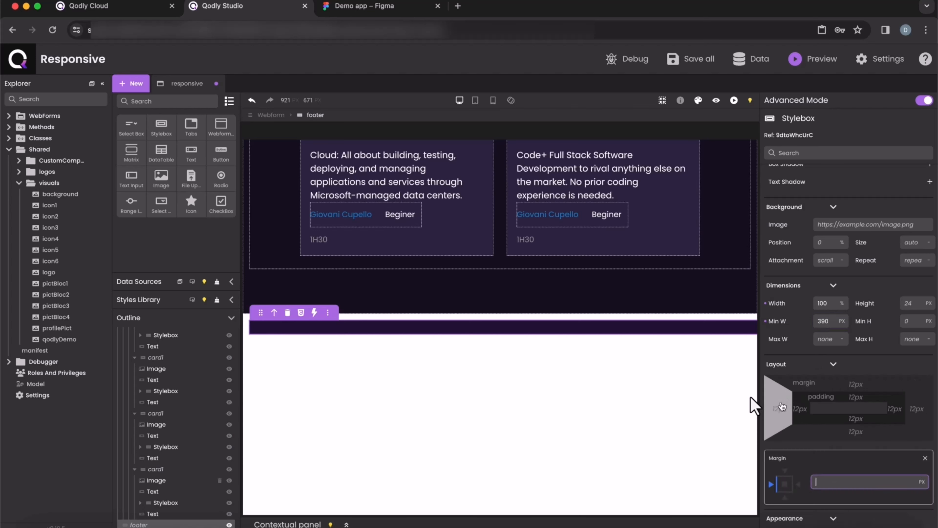
scroll(784, 391, "down", 3)
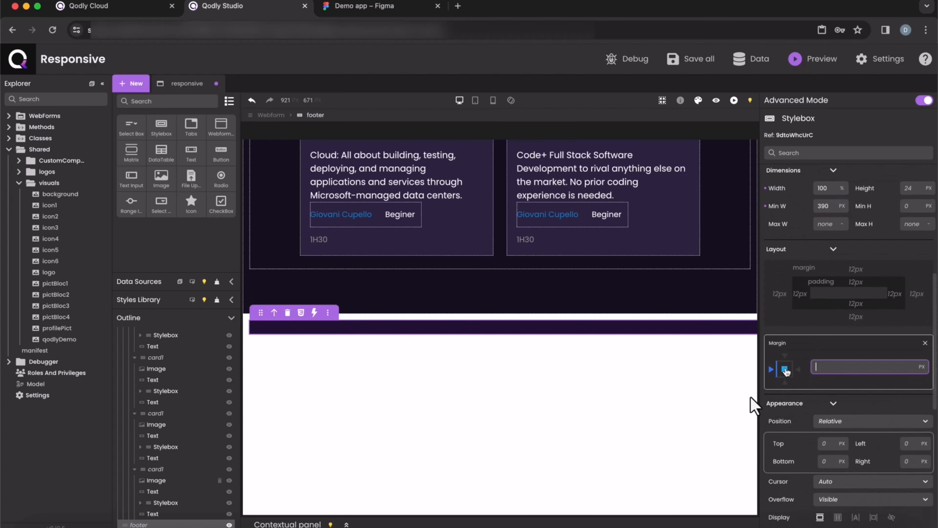
left_click(785, 370)
type("0")
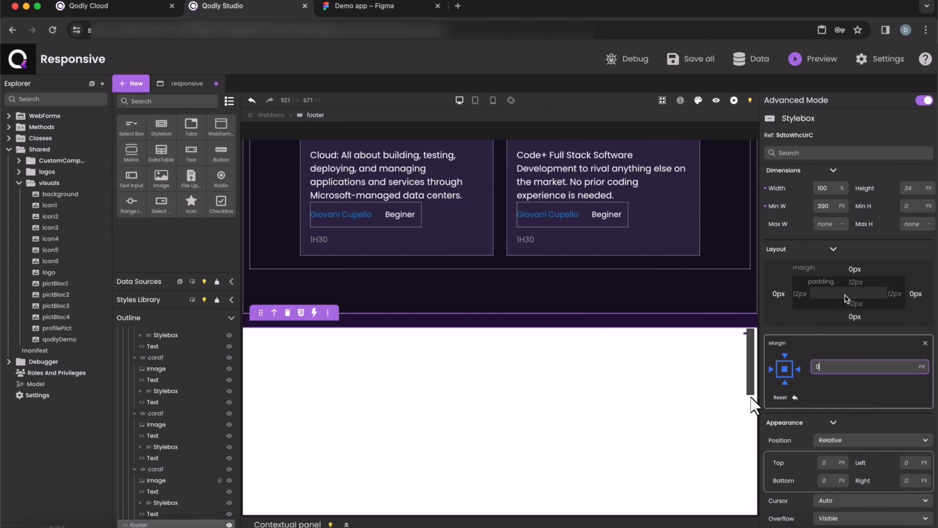
- Set the footer's top and bottom padding to 20 px
left_click(854, 286)
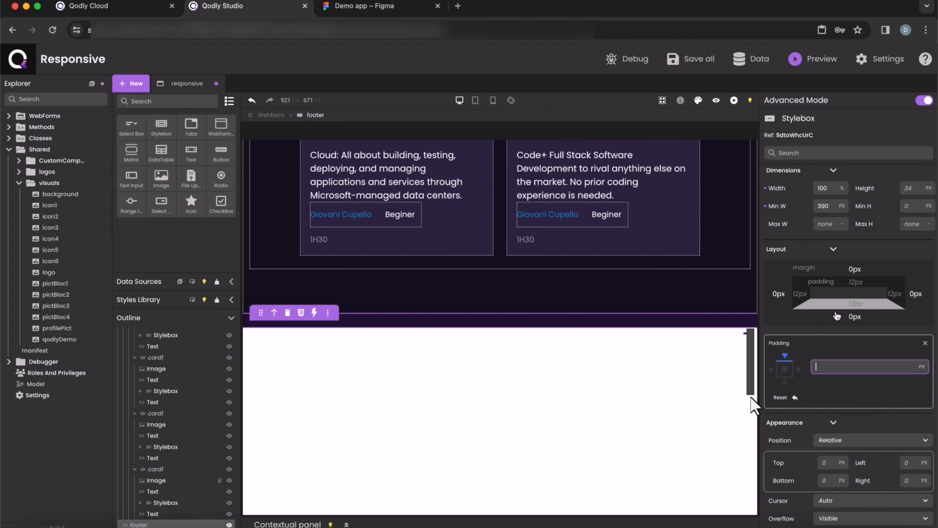
left_click(785, 384)
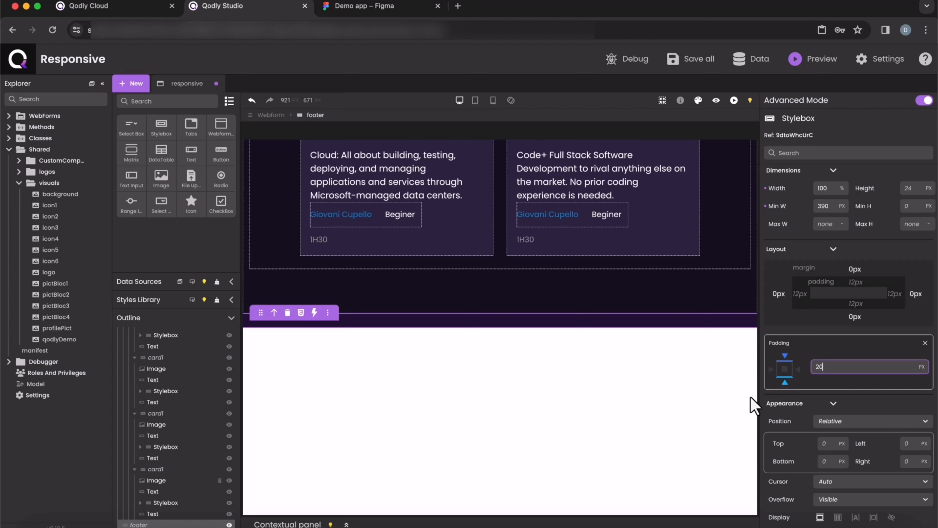
key("Return")
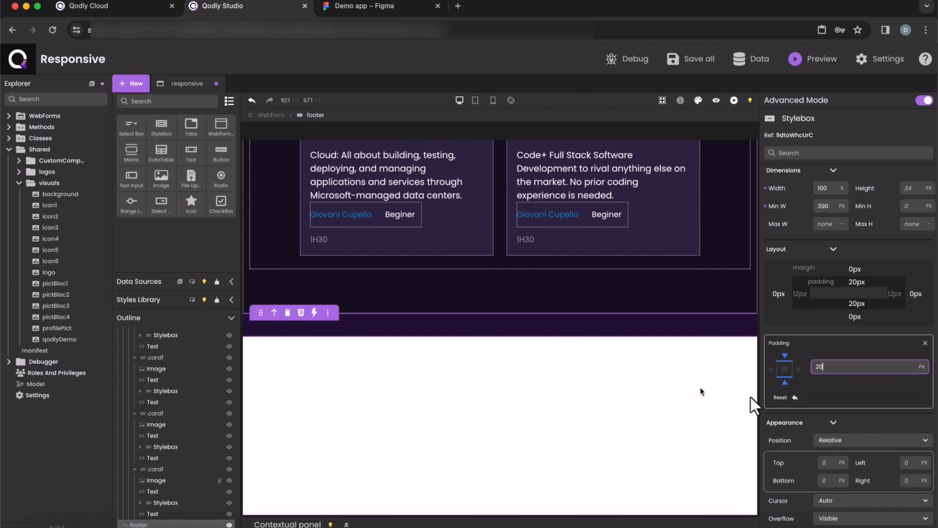
- Copy the Idemo logo image from the header's logoAndProfile Stylebox and paste it into the footer Stylebox
scroll(229, 449, "up", 15)
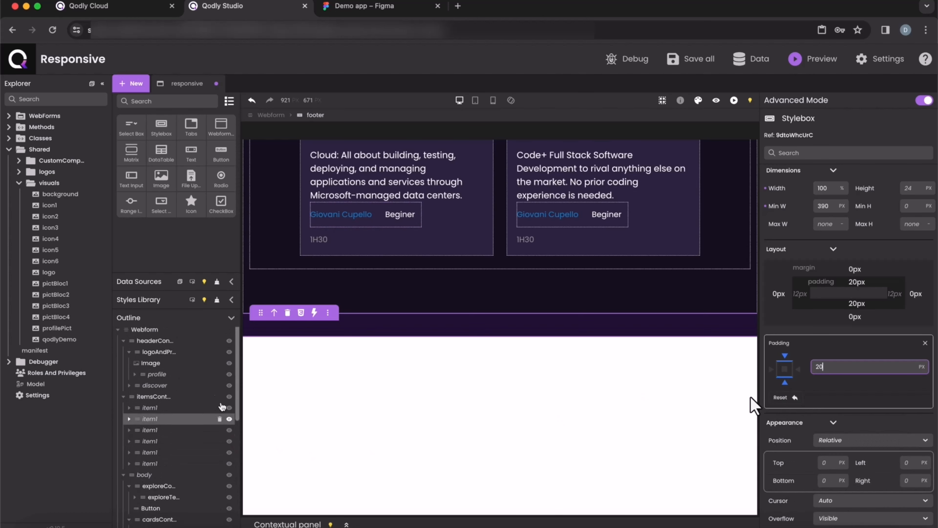
left_click(201, 355)
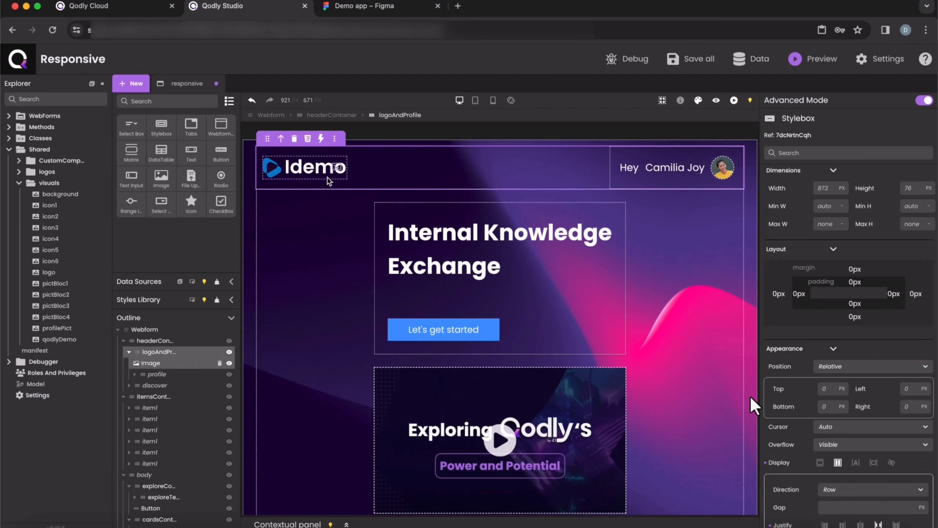
left_click(329, 181)
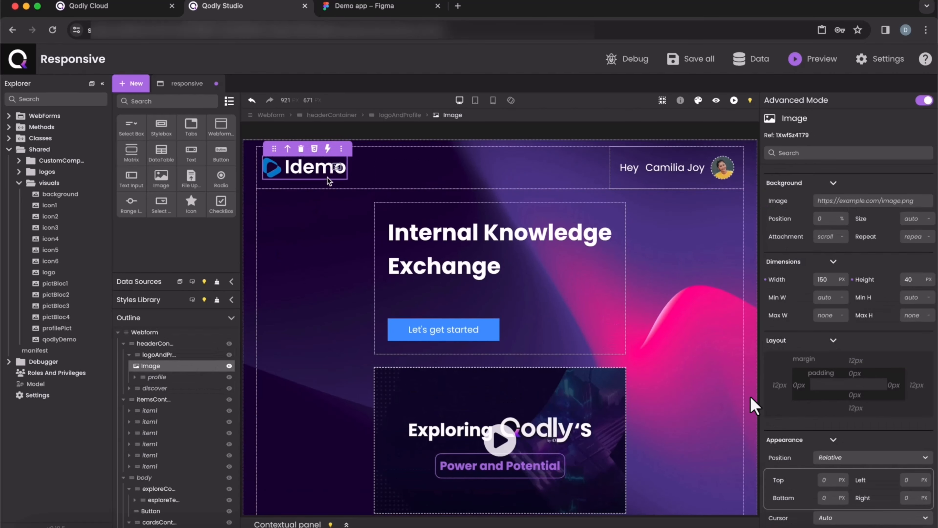
left_click(341, 149)
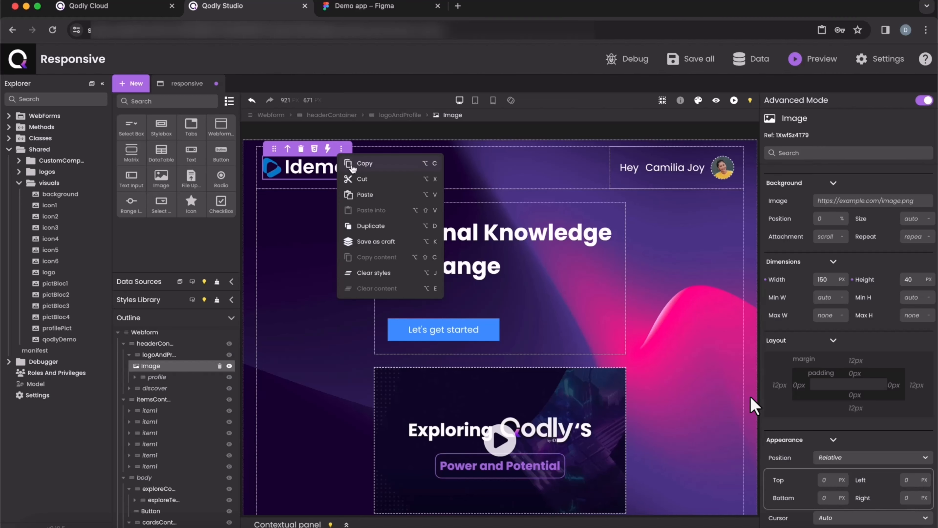
left_click(352, 167)
scroll(147, 521, "down", 10)
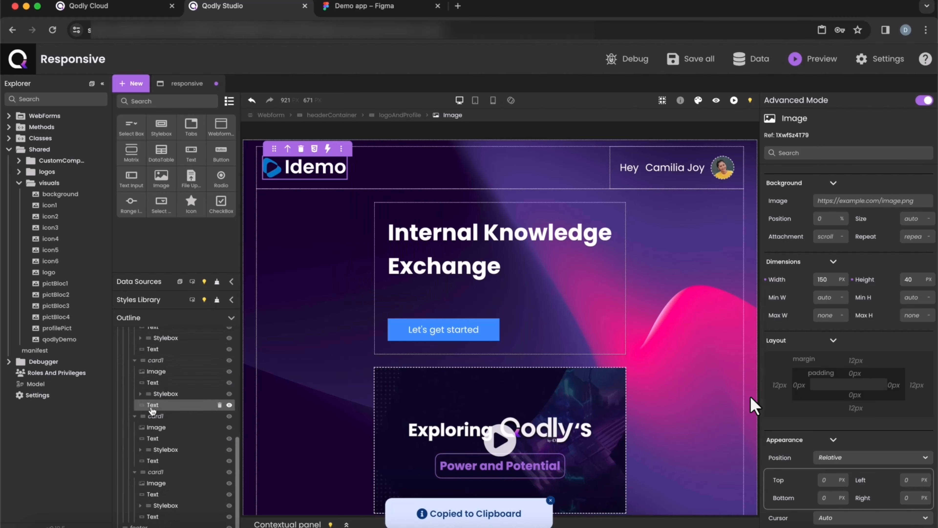
left_click(147, 525)
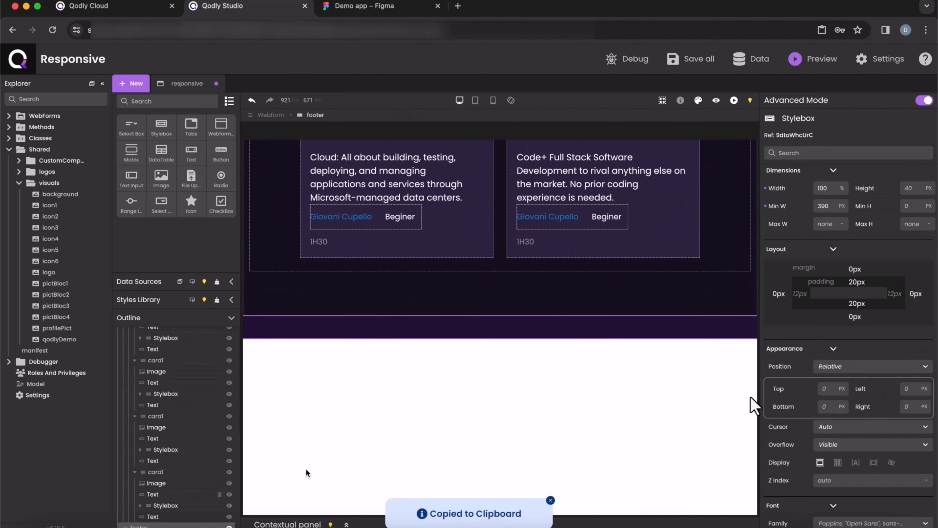
mouse_move(338, 334)
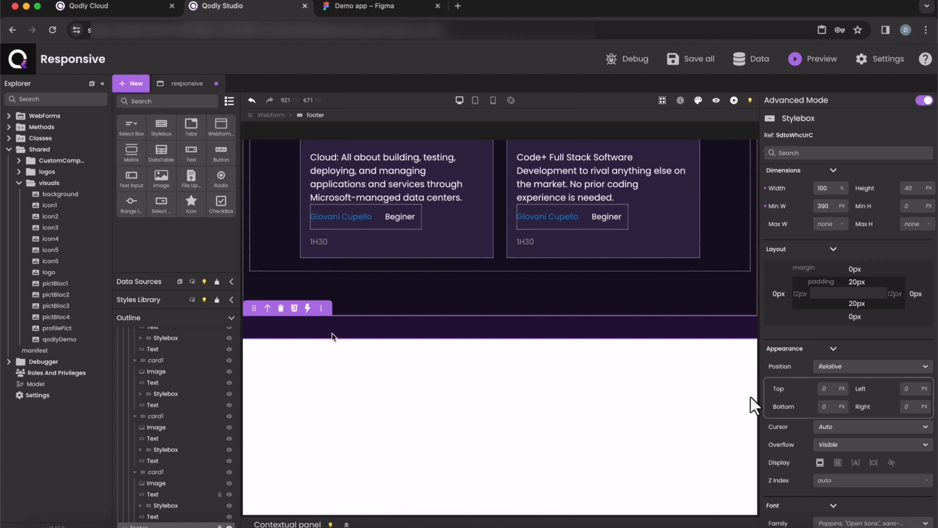
left_click(321, 309)
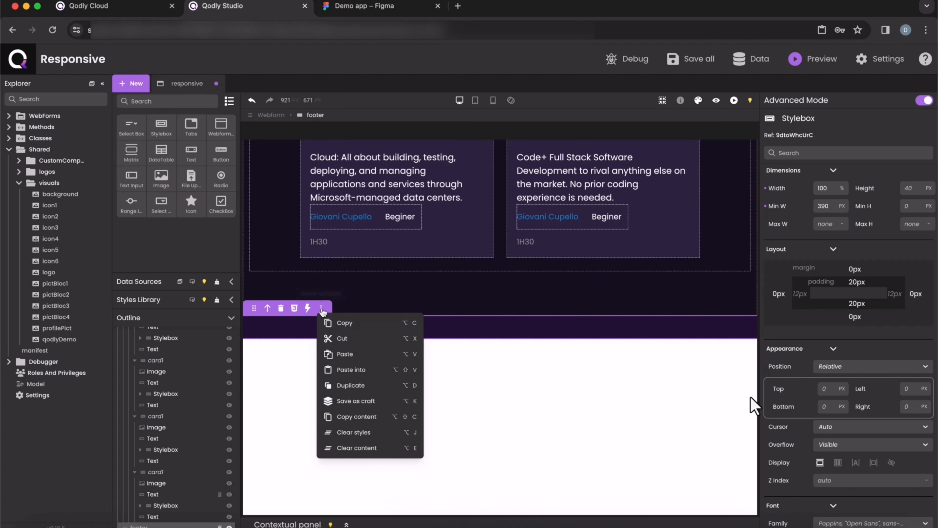
left_click(348, 374)
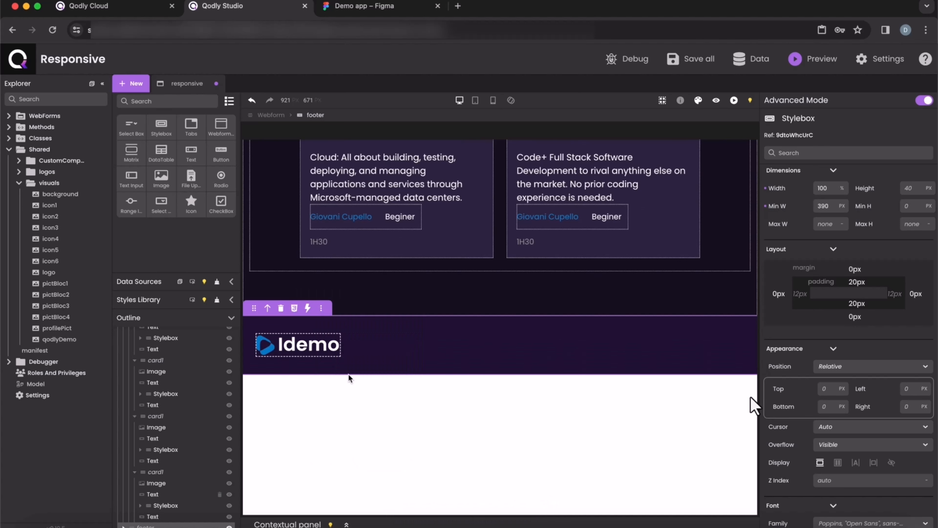
- Set the height of the whole Webform to 100% and check the canvas down to the footer
left_click(344, 427)
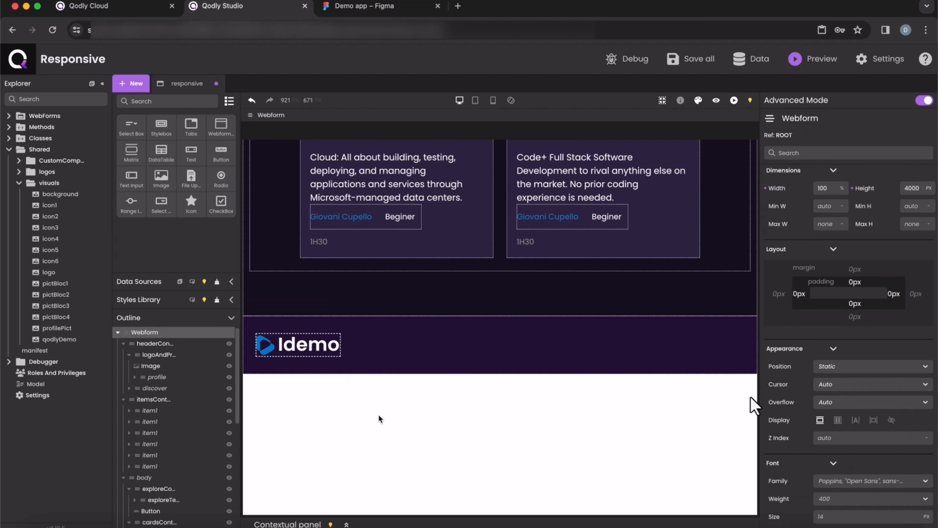
double_click(910, 188)
type("1")
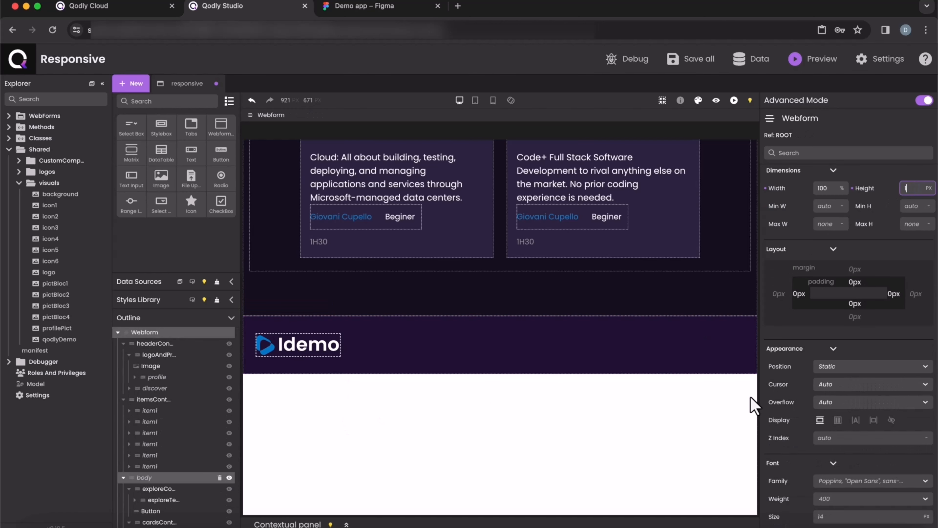
type("00%")
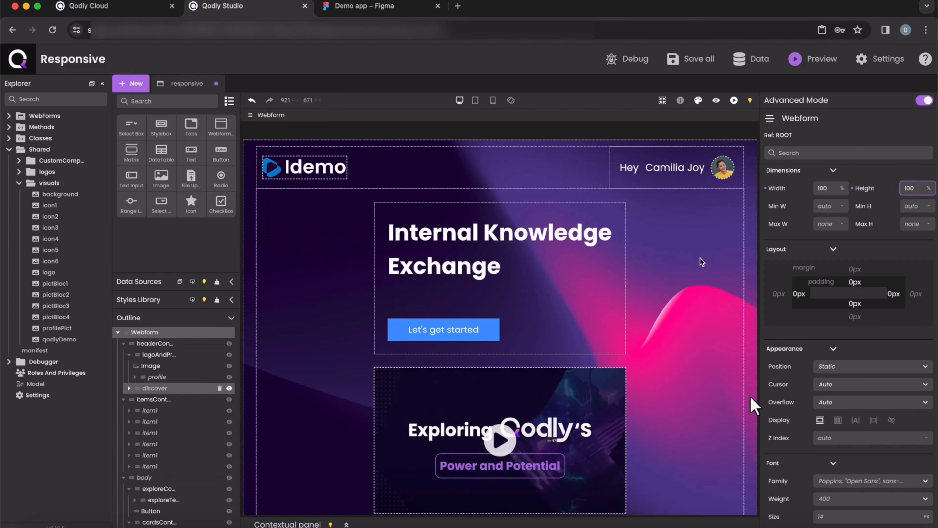
scroll(750, 396, "down", 10)
scroll(751, 398, "down", 8)
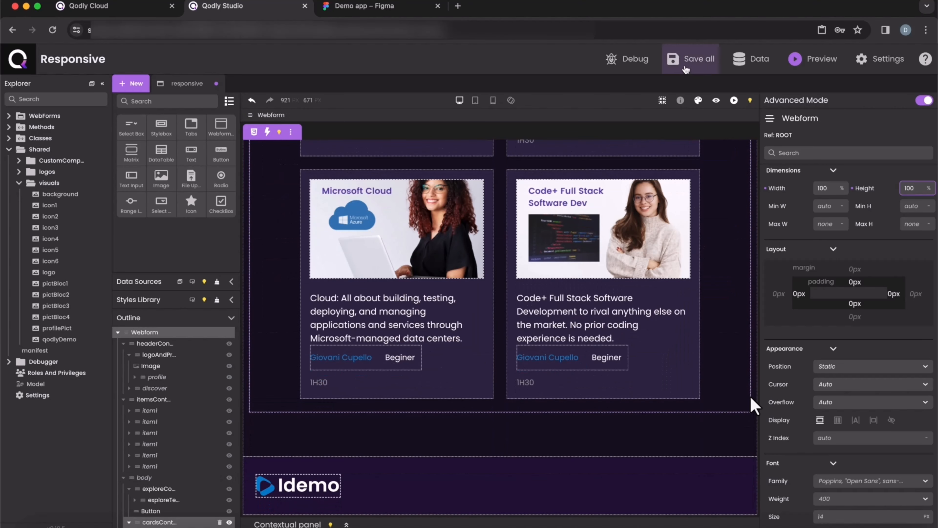
- Save all changes and preview the webform in the browser, checking the desktop layout from header to footer
left_click(686, 66)
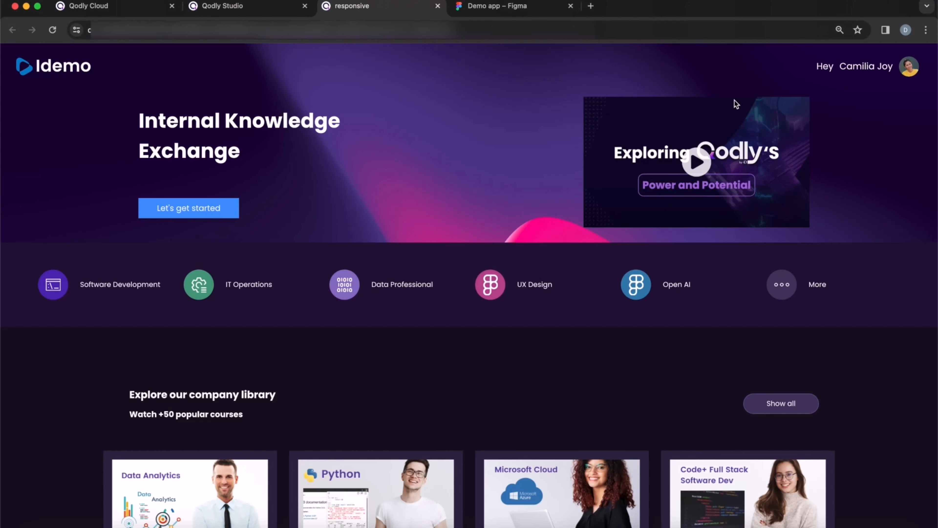
scroll(511, 181, "down", 6)
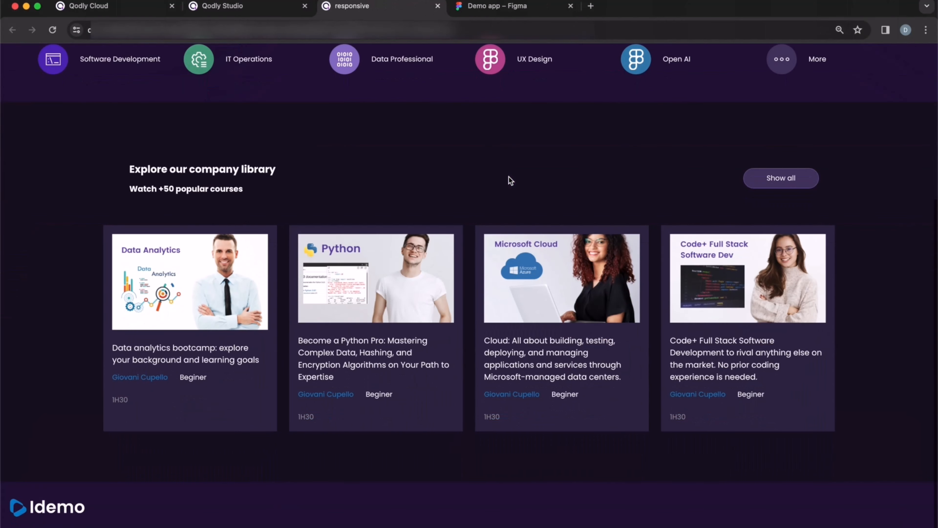
scroll(511, 180, "up", 6)
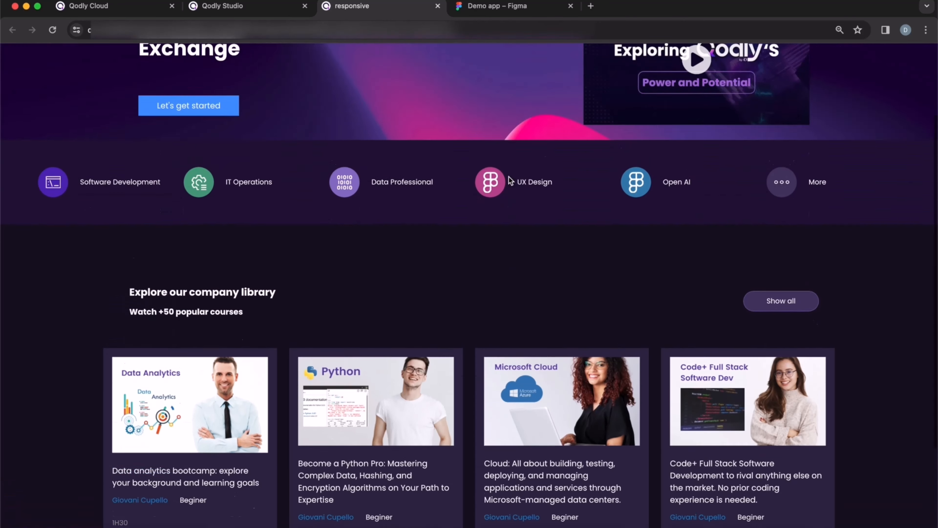
- Inspect the previewed page with the browser's developer tools and examine its iPhone 12 Pro layout from header to footer
right_click(511, 180)
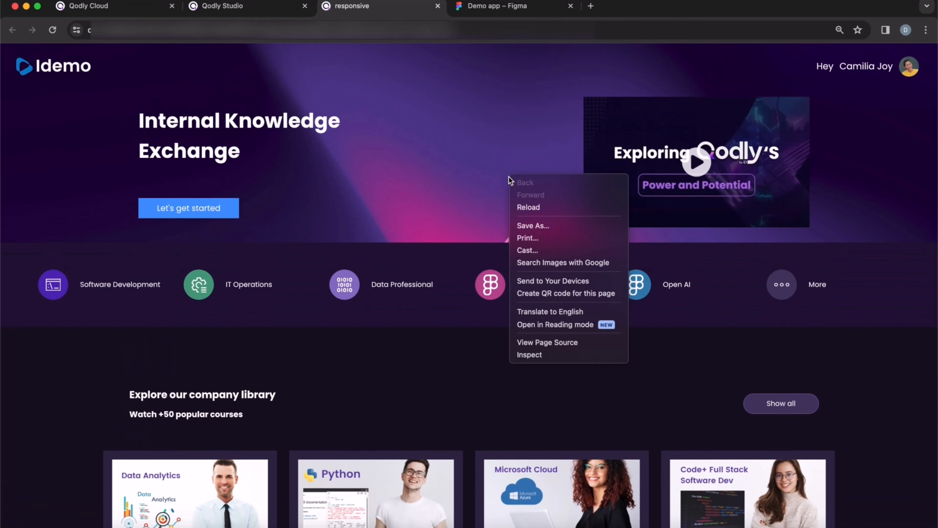
left_click(525, 359)
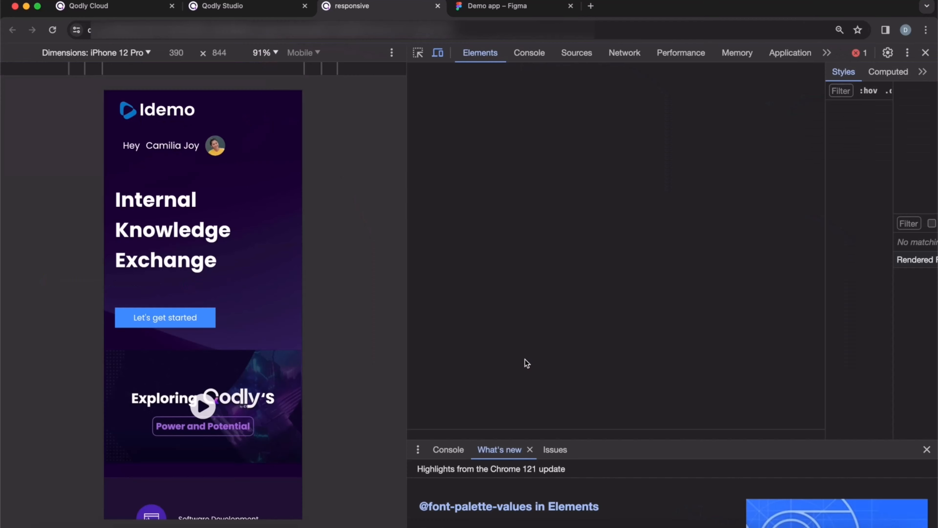
scroll(281, 302, "down", 15)
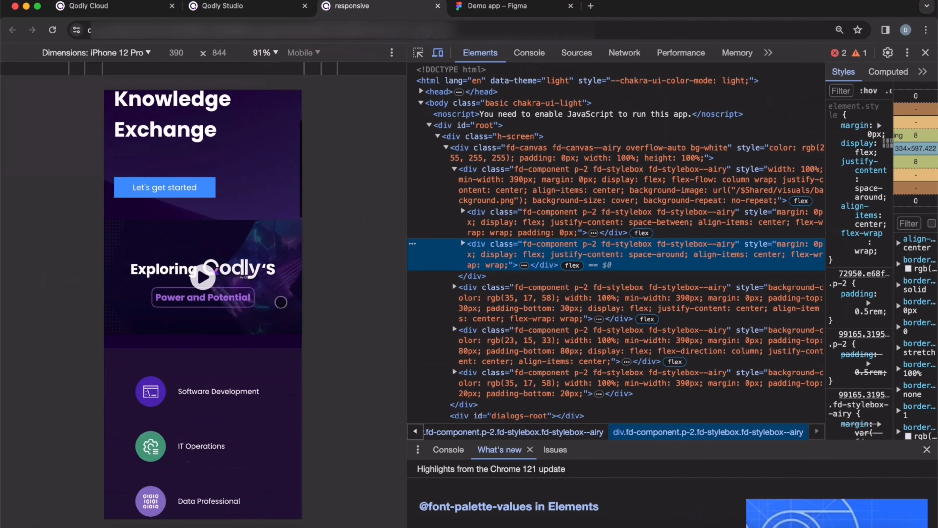
scroll(280, 303, "down", 15)
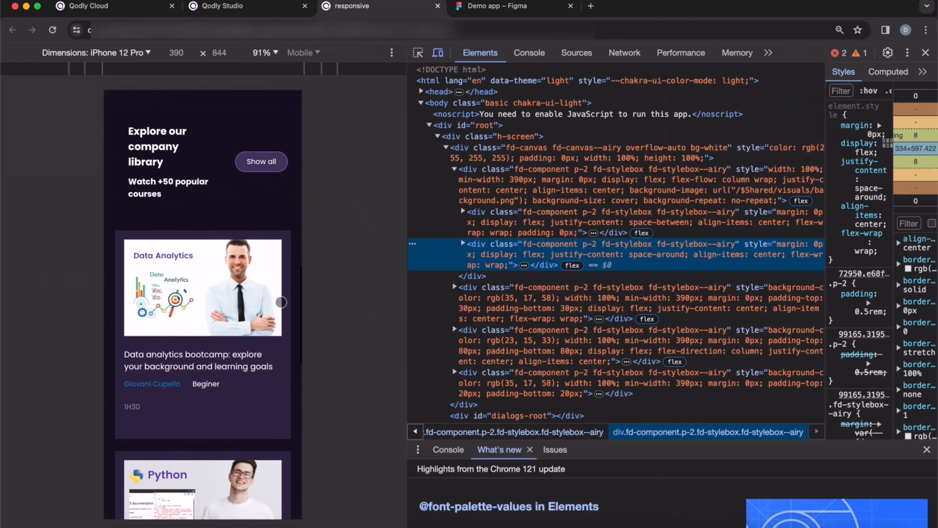
scroll(281, 302, "down", 5)
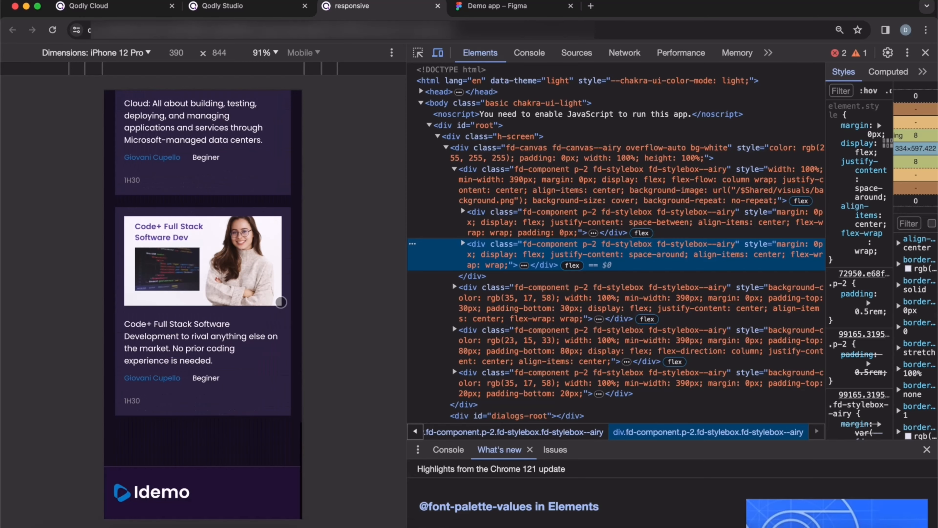
scroll(281, 302, "up", 20)
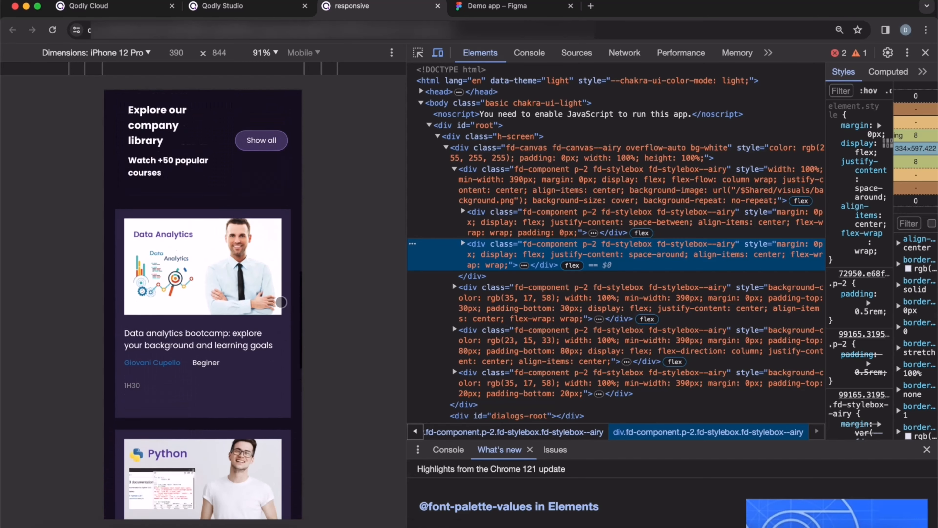
scroll(281, 303, "up", 15)
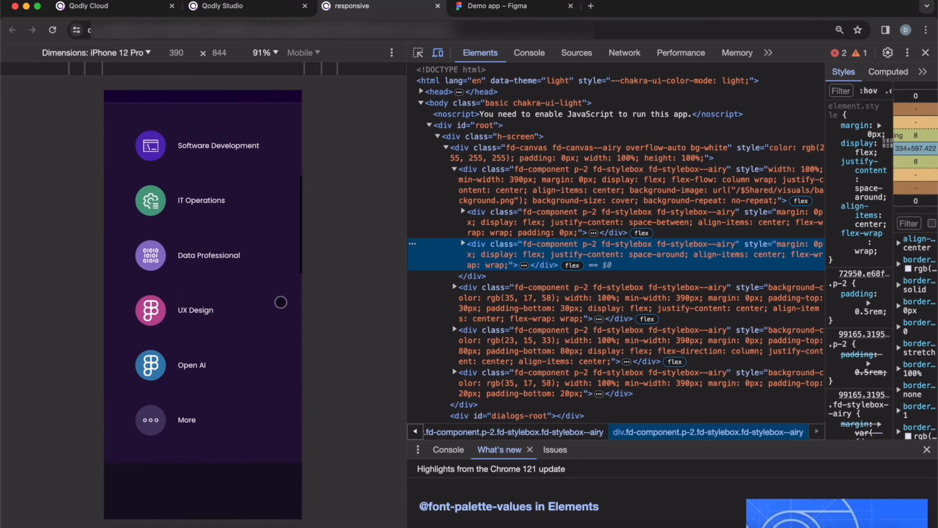
scroll(281, 302, "up", 5)
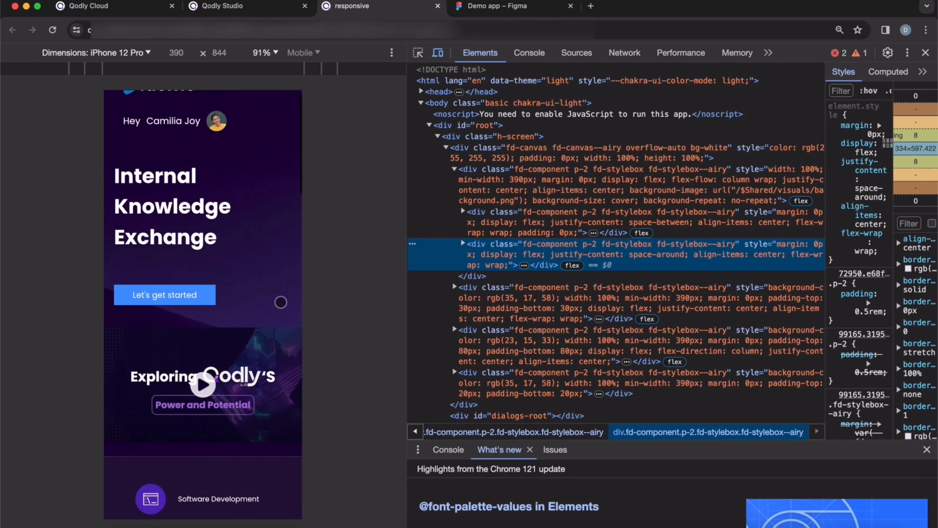